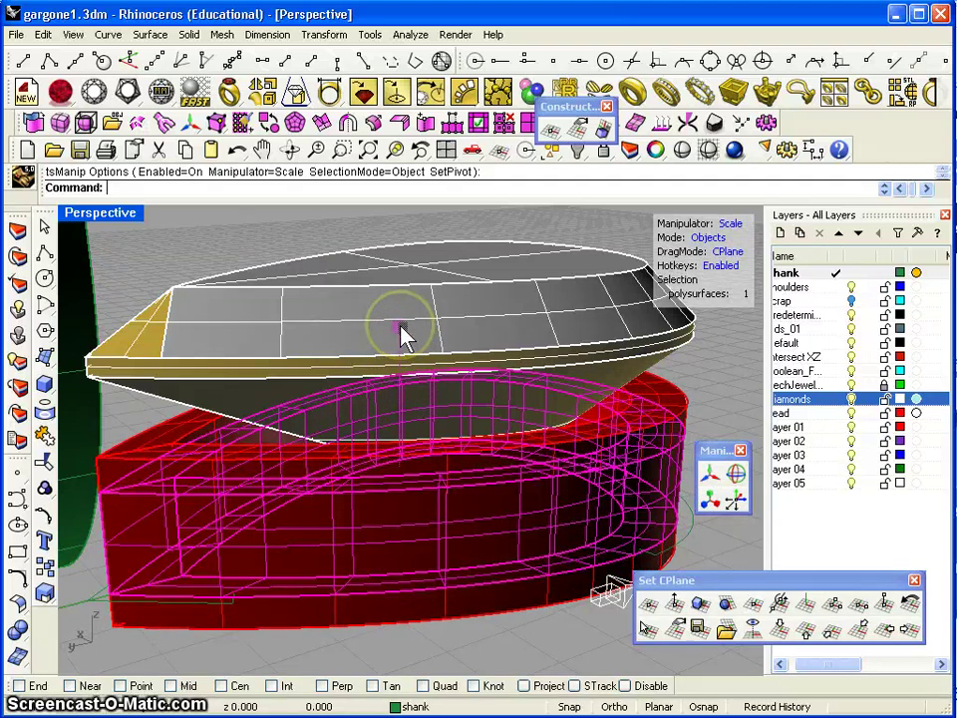
# Raise the selected red head vertically until its base sits level with the ground axis, and clear the selection
pyautogui.doubleClick(113, 222)
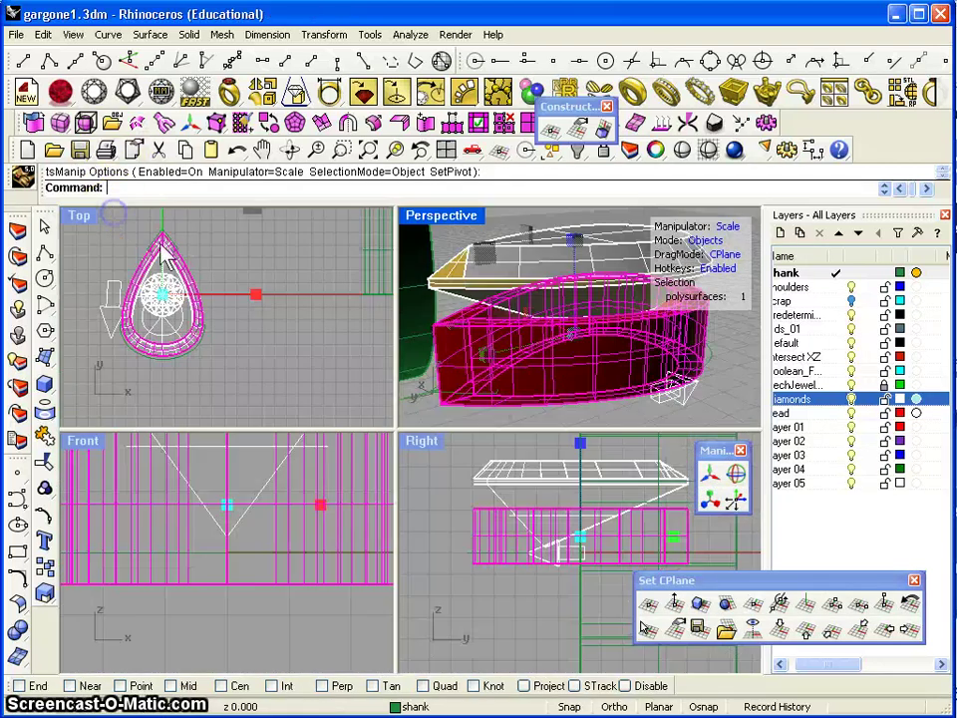
pyautogui.click(711, 478)
pyautogui.moveTo(577, 454); pyautogui.dragTo(581, 449)
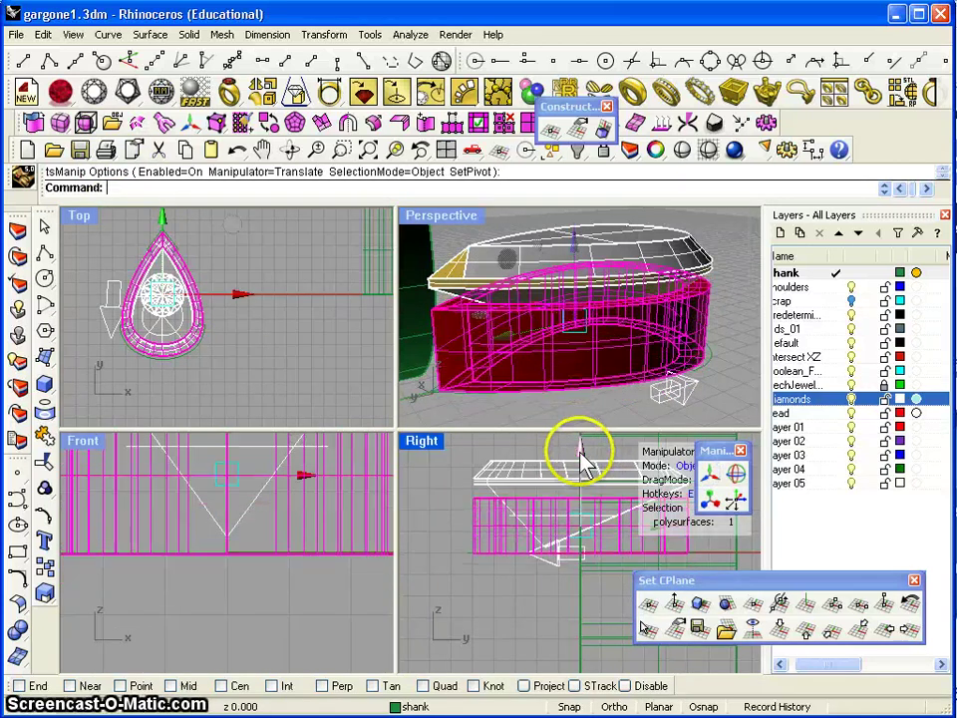
pyautogui.click(461, 239)
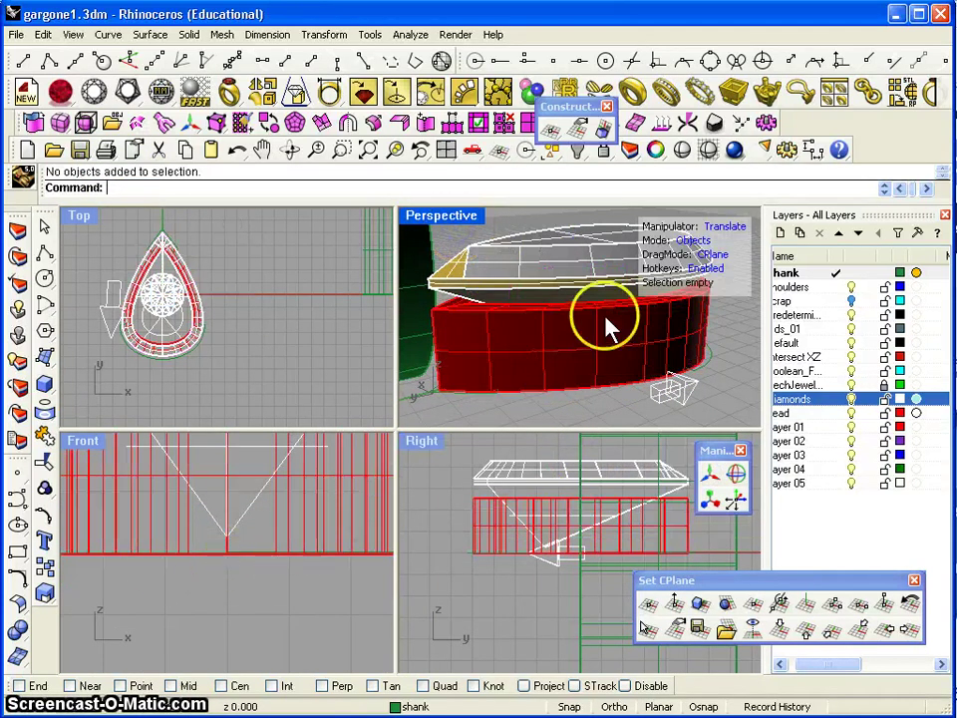
pyautogui.doubleClick(449, 222)
pyautogui.moveTo(400, 488)
pyautogui.mouseDown(button='right')
pyautogui.moveTo(436, 474)
pyautogui.moveTo(429, 482)
pyautogui.moveTo(225, 475)
pyautogui.moveTo(207, 367)
pyautogui.moveTo(228, 455)
pyautogui.moveTo(428, 455)
pyautogui.moveTo(424, 445)
pyautogui.moveTo(402, 463)
pyautogui.moveTo(387, 458)
pyautogui.moveTo(428, 511)
pyautogui.moveTo(427, 485)
pyautogui.moveTo(380, 455)
pyautogui.moveTo(398, 475)
pyautogui.mouseUp(button='right')
pyautogui.moveTo(339, 596); pyautogui.dragTo(299, 597, button='right')
pyautogui.click(231, 603)
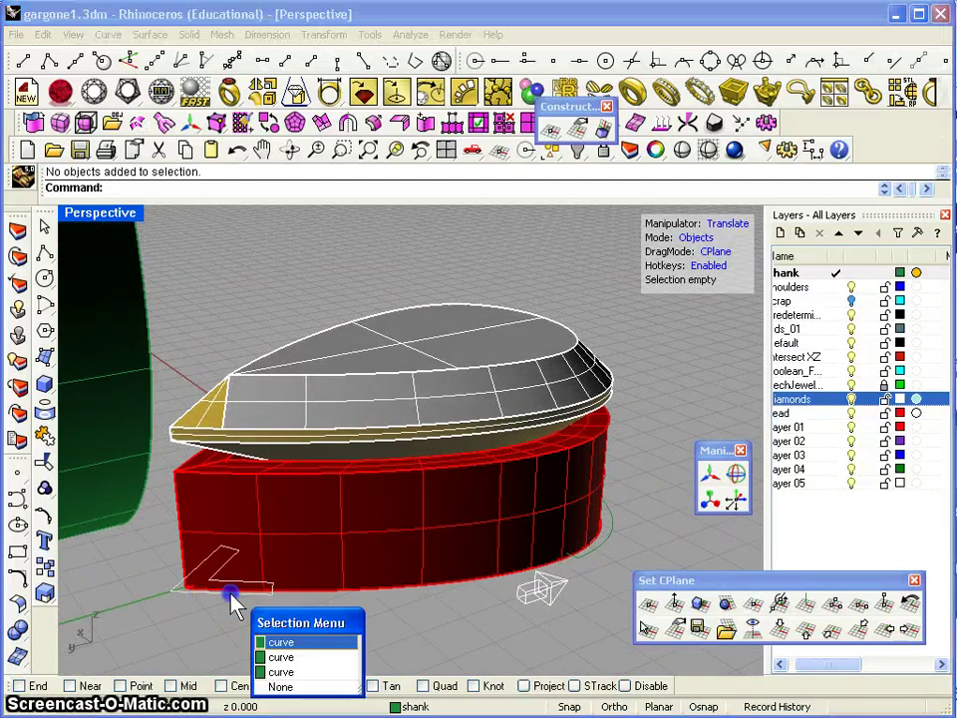
pyautogui.click(598, 556)
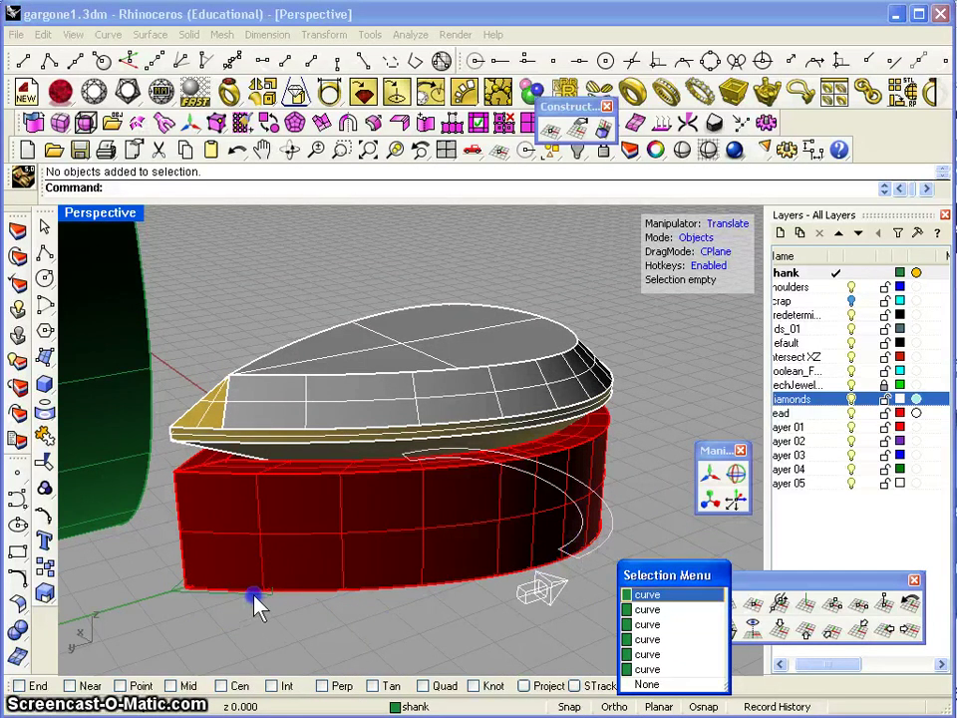
pyautogui.press('Escape')
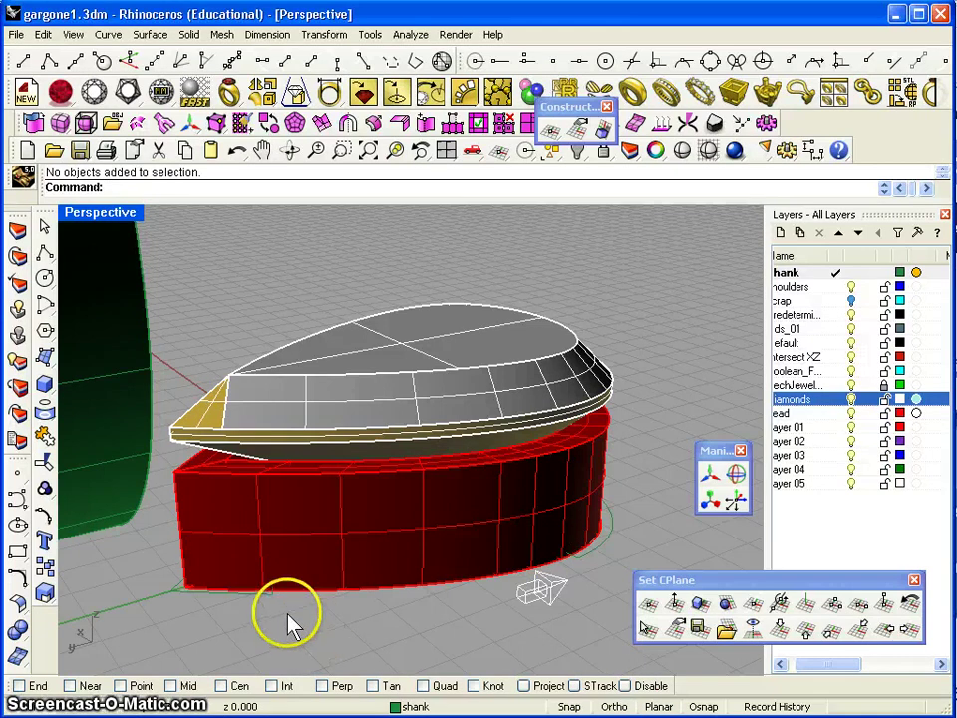
pyautogui.click(261, 596)
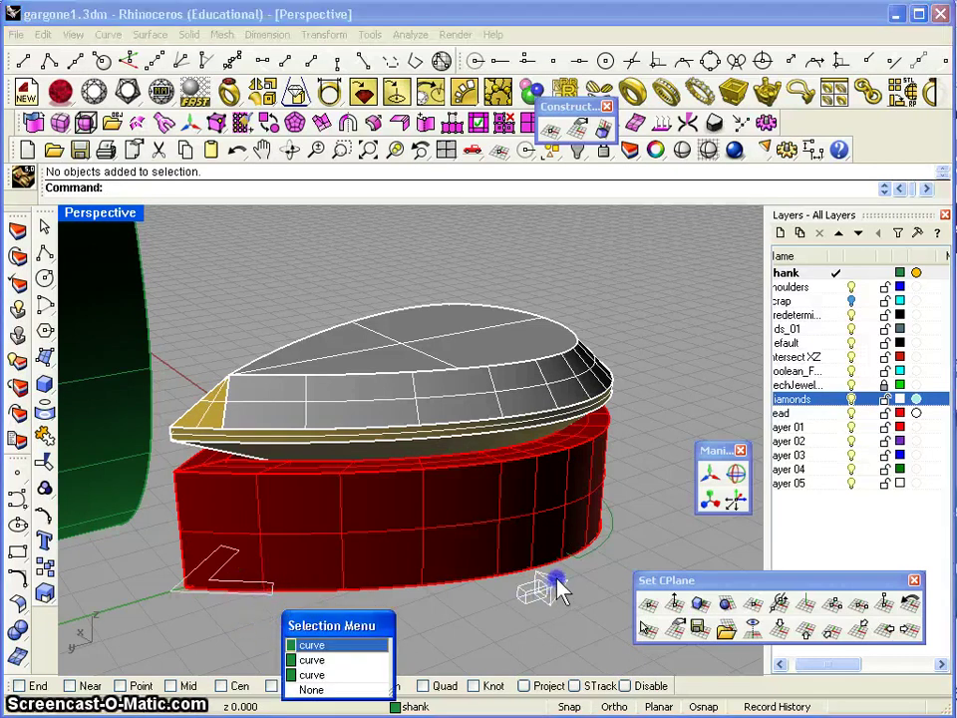
pyautogui.click(594, 566)
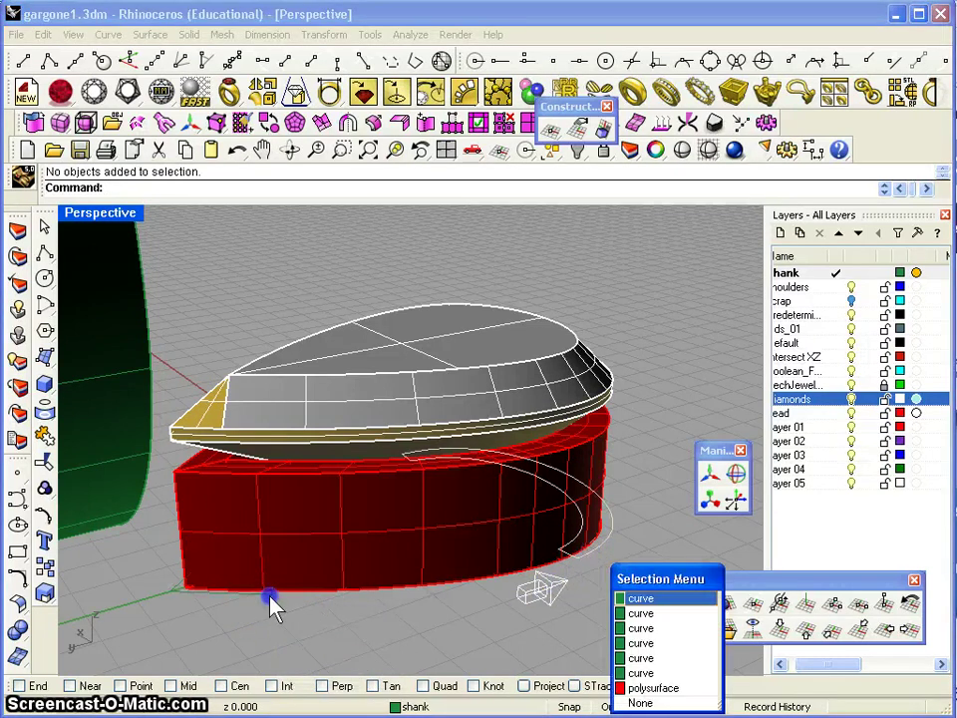
pyautogui.press('Escape')
pyautogui.click(606, 556)
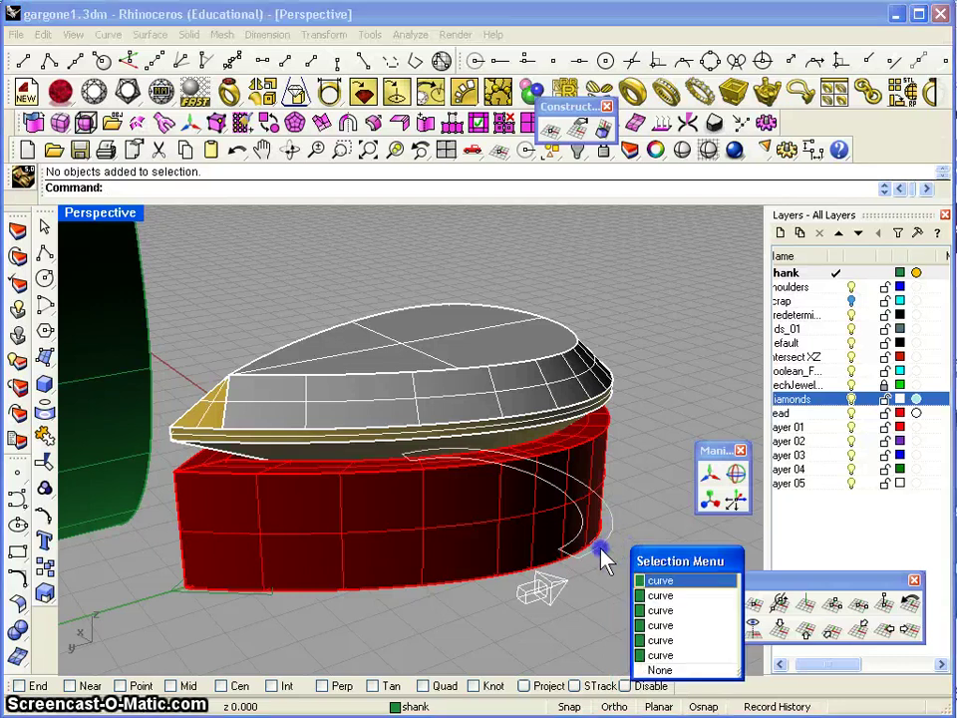
pyautogui.click(672, 588)
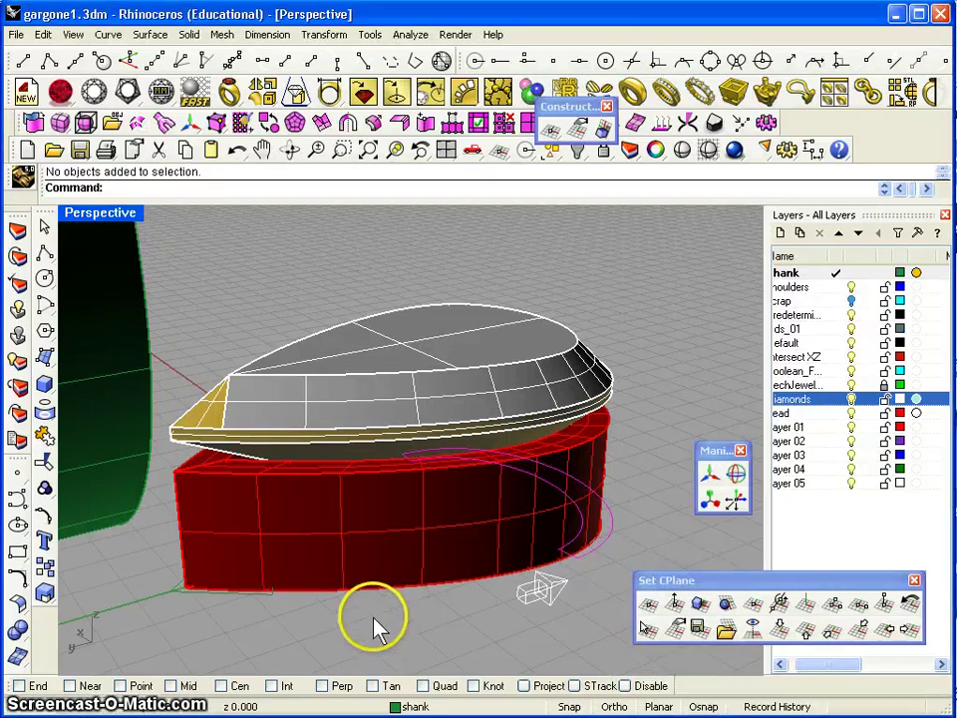
pyautogui.click(245, 604)
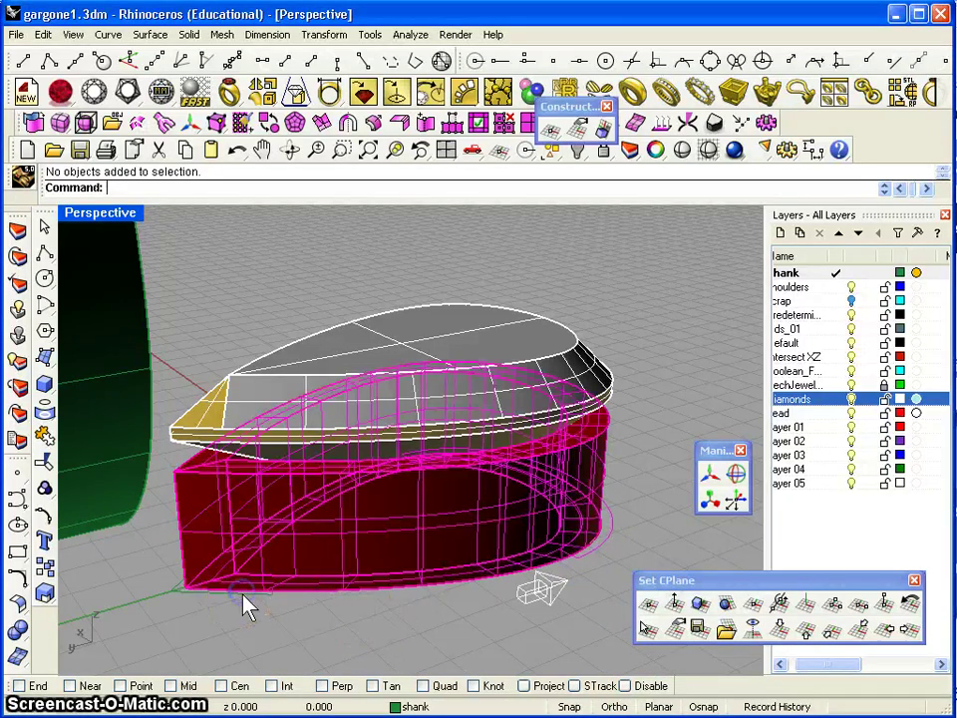
pyautogui.click(303, 589)
pyautogui.click(318, 600)
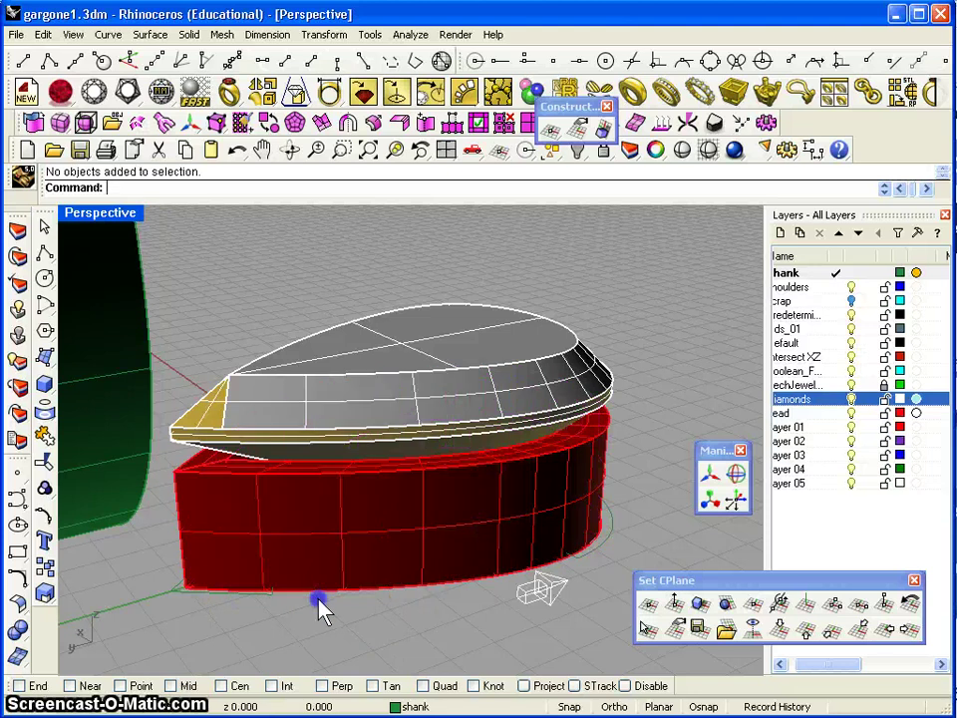
# Copy and paste in place the V-shaped curve at the red head's tip and the crescent-shaped curve at its rounded end
pyautogui.click(251, 596)
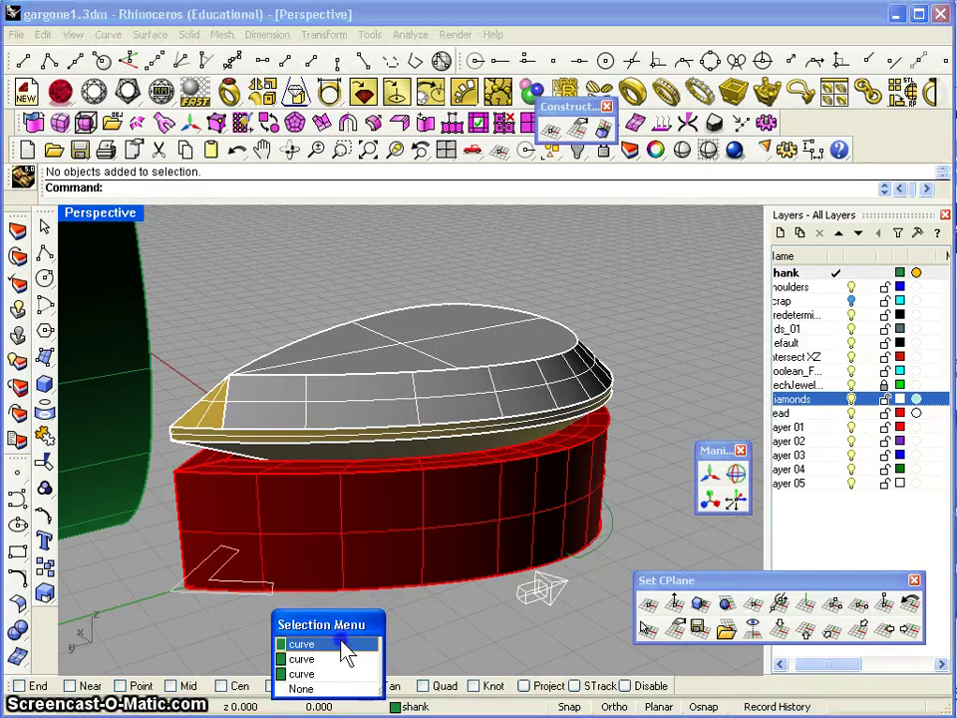
pyautogui.click(573, 572)
pyautogui.click(590, 557)
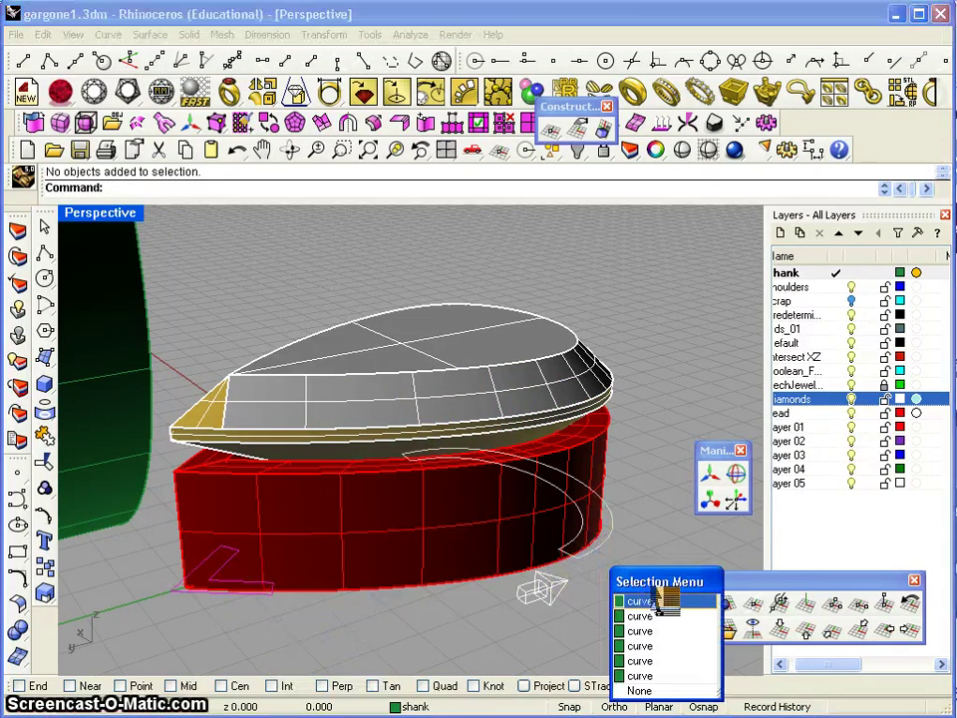
pyautogui.click(644, 603)
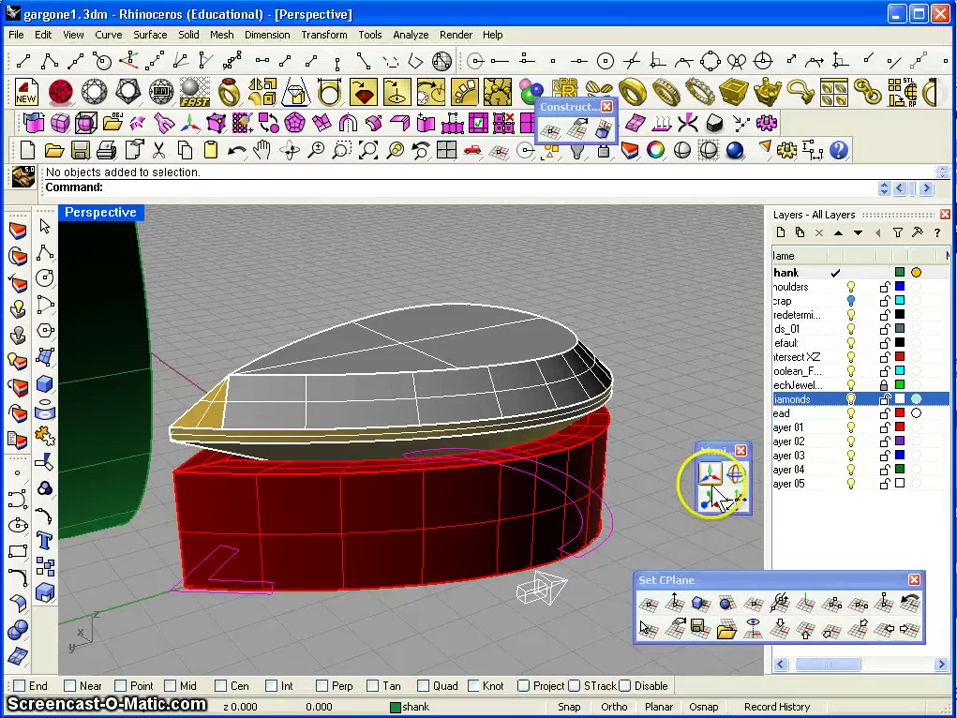
pyautogui.click(43, 34)
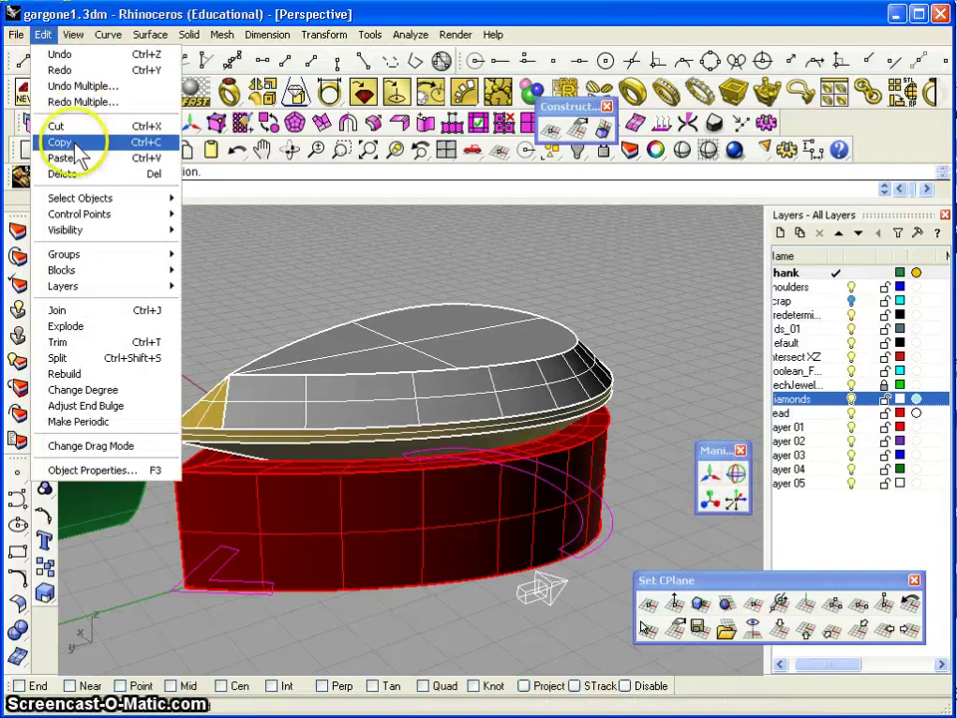
pyautogui.click(62, 142)
pyautogui.click(43, 33)
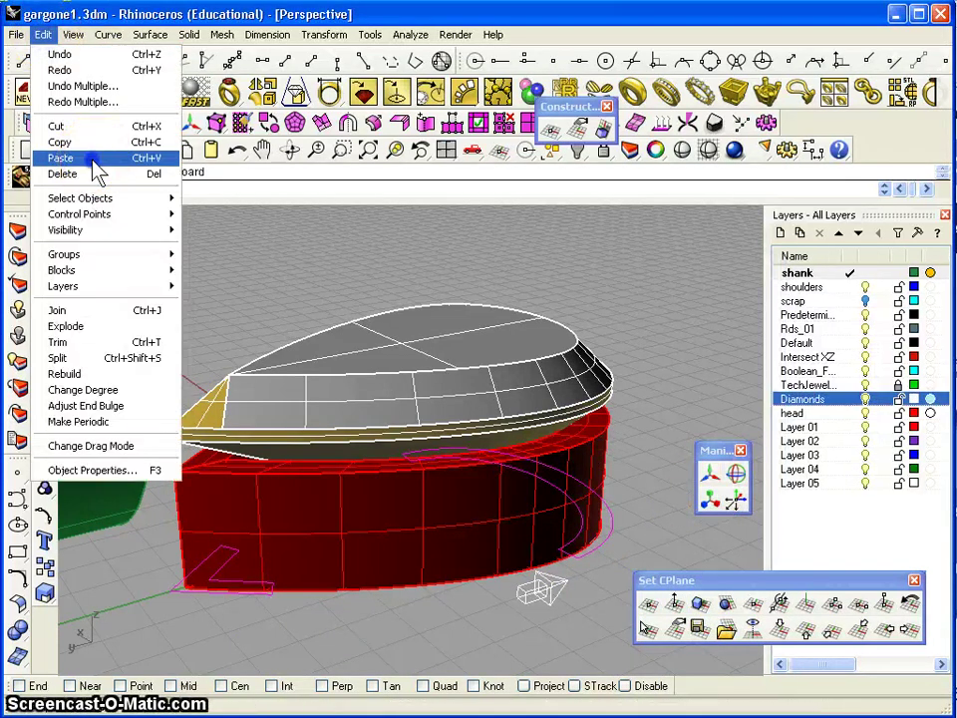
pyautogui.click(96, 157)
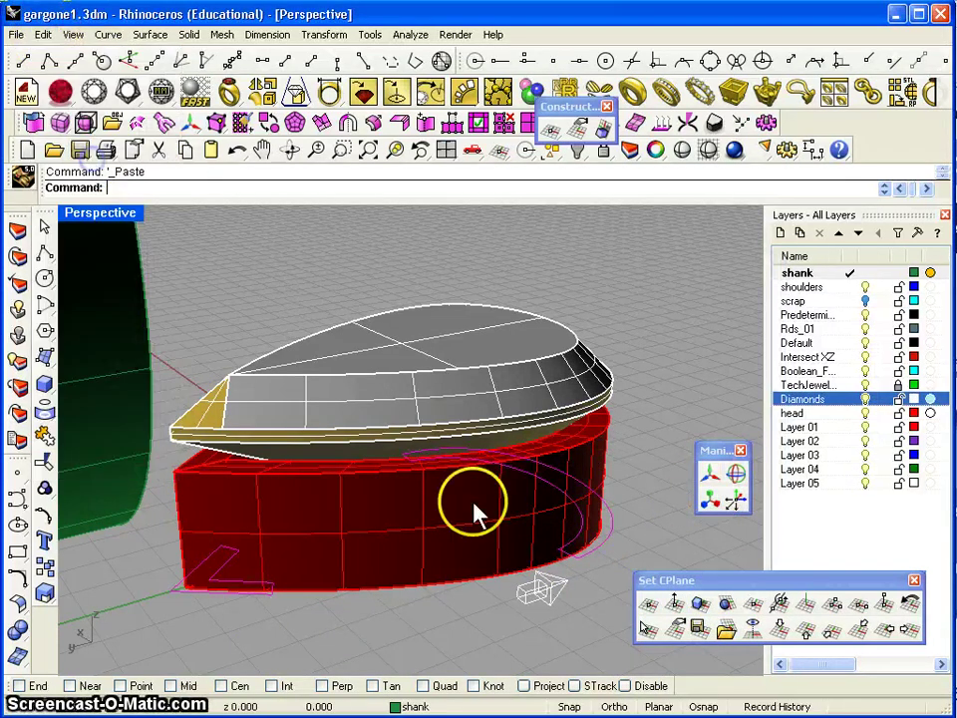
# Translate the two selected curves straight up until they are about level with the pear-shaped stone's table
pyautogui.click(708, 488)
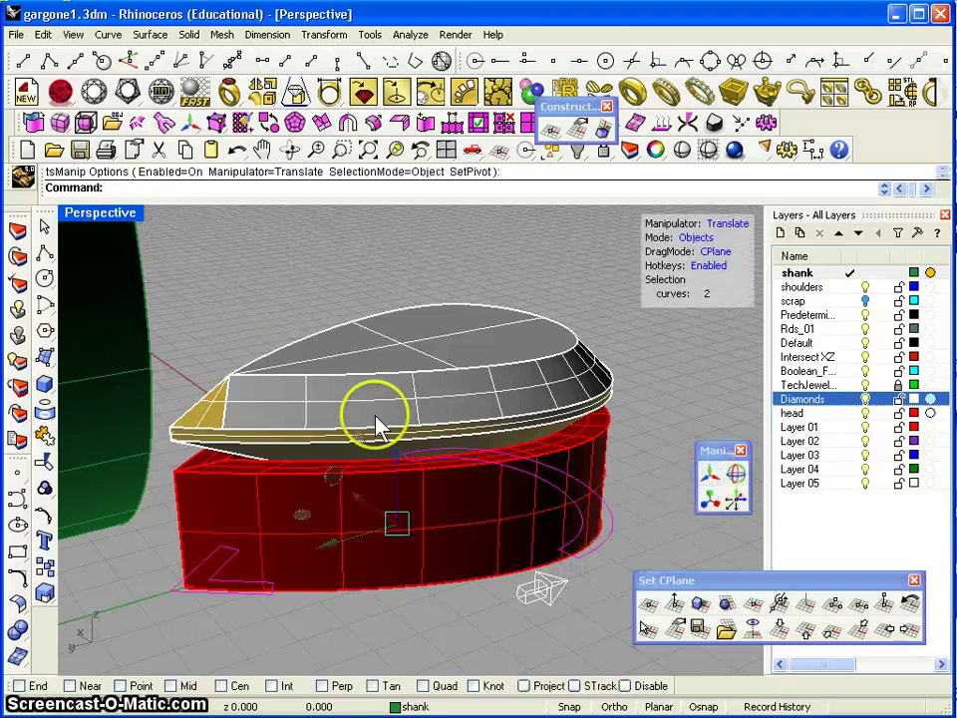
pyautogui.moveTo(399, 461)
pyautogui.mouseDown()
pyautogui.moveTo(392, 278)
pyautogui.moveTo(388, 316)
pyautogui.moveTo(378, 305)
pyautogui.moveTo(384, 299)
pyautogui.moveTo(344, 280)
pyautogui.mouseUp()
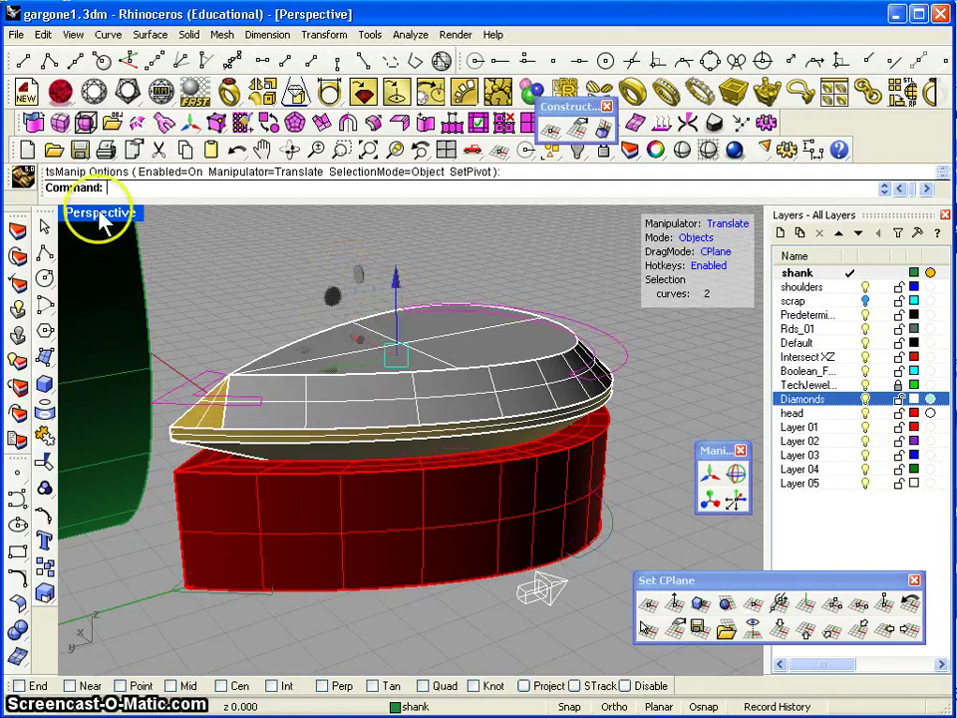
pyautogui.moveTo(300, 304); pyautogui.dragTo(397, 382, button='right')
pyautogui.click(404, 268)
pyautogui.moveTo(373, 230)
pyautogui.mouseDown()
pyautogui.moveTo(376, 257)
pyautogui.moveTo(377, 235)
pyautogui.mouseUp()
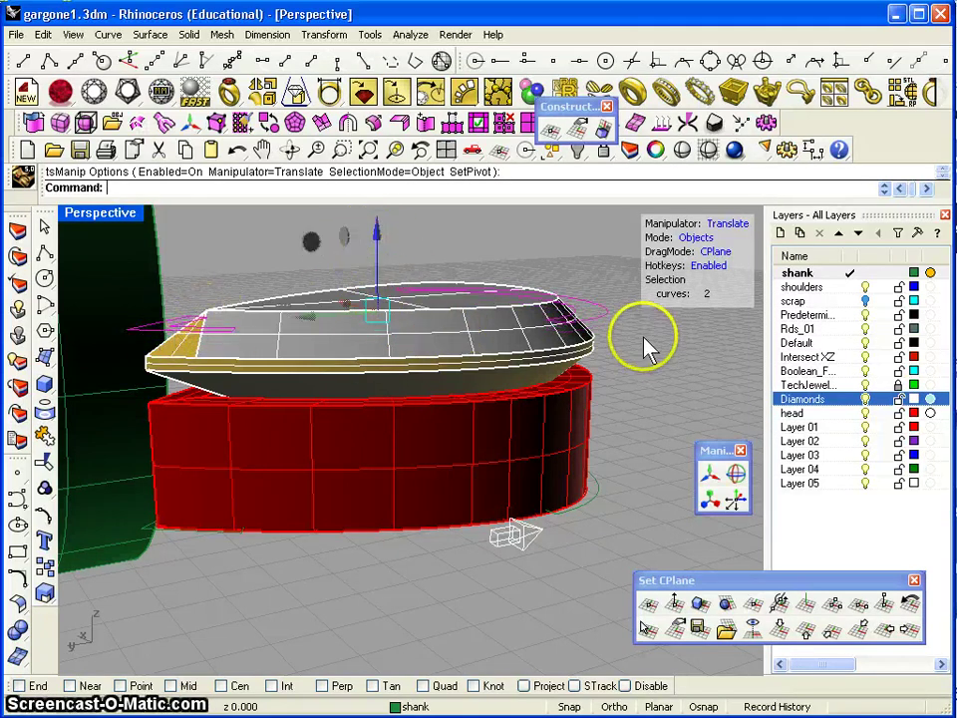
# Move only the raised V-shaped curve slightly outward from the stone's pointed tip
pyautogui.moveTo(647, 337); pyautogui.dragTo(204, 422, button='right')
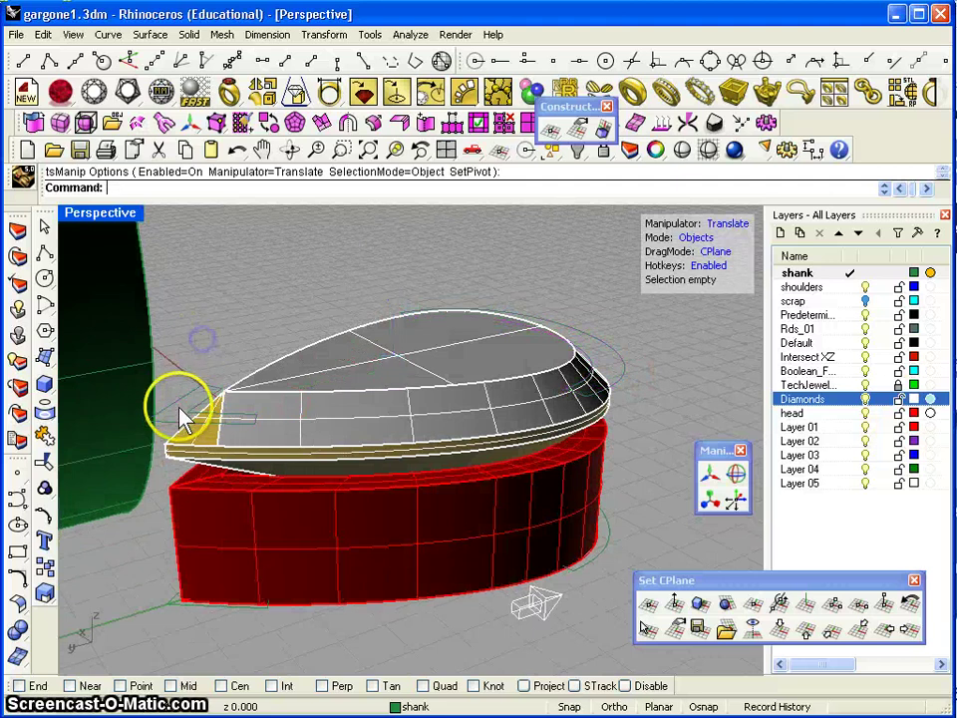
pyautogui.click(184, 415)
pyautogui.moveTo(115, 421); pyautogui.dragTo(100, 427)
# Examine the raised V-shaped curve's position around the stone's pointed tip in an enlarged Top view
pyautogui.doubleClick(110, 214)
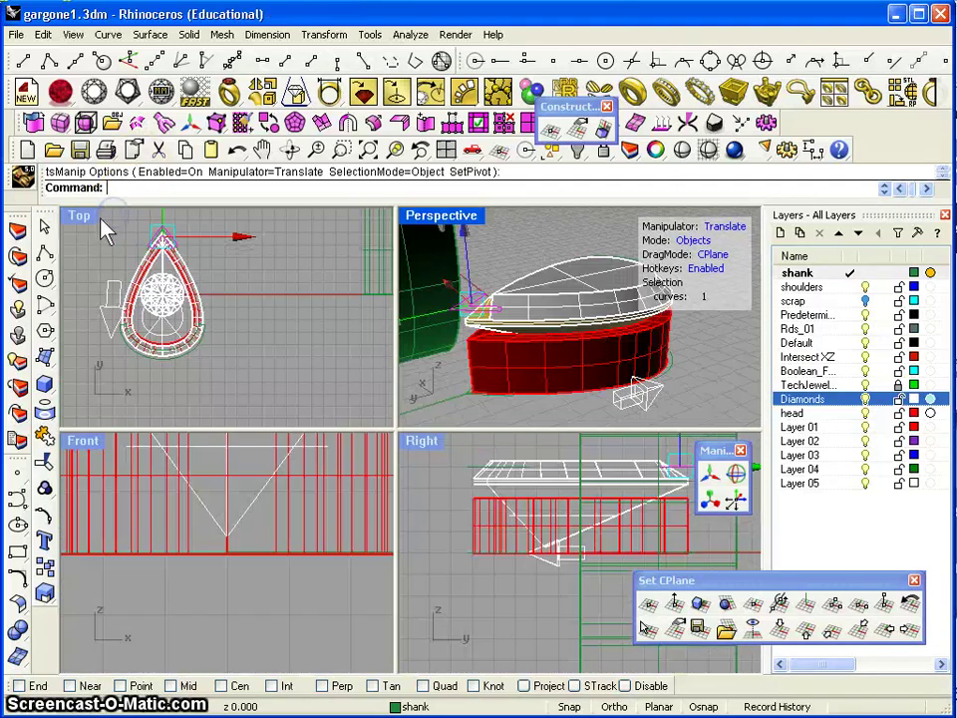
pyautogui.doubleClick(80, 213)
pyautogui.scroll(4, 398, 328)
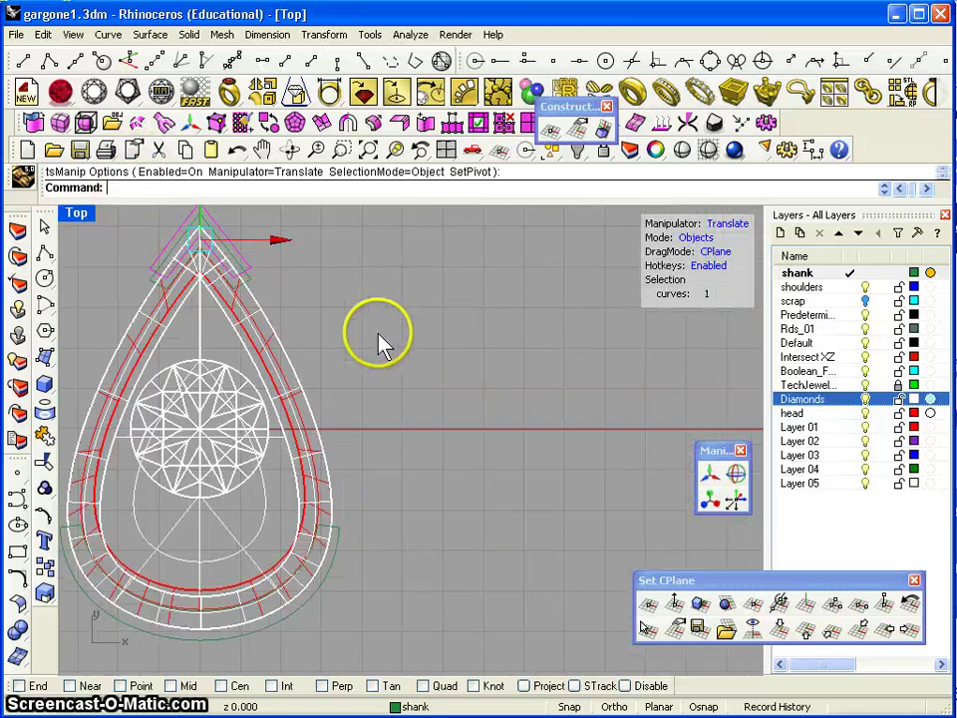
pyautogui.write('pan')
pyautogui.press('Return')
pyautogui.moveTo(298, 291); pyautogui.dragTo(476, 441)
pyautogui.rightClick(485, 442)
pyautogui.scroll(4, 499, 445)
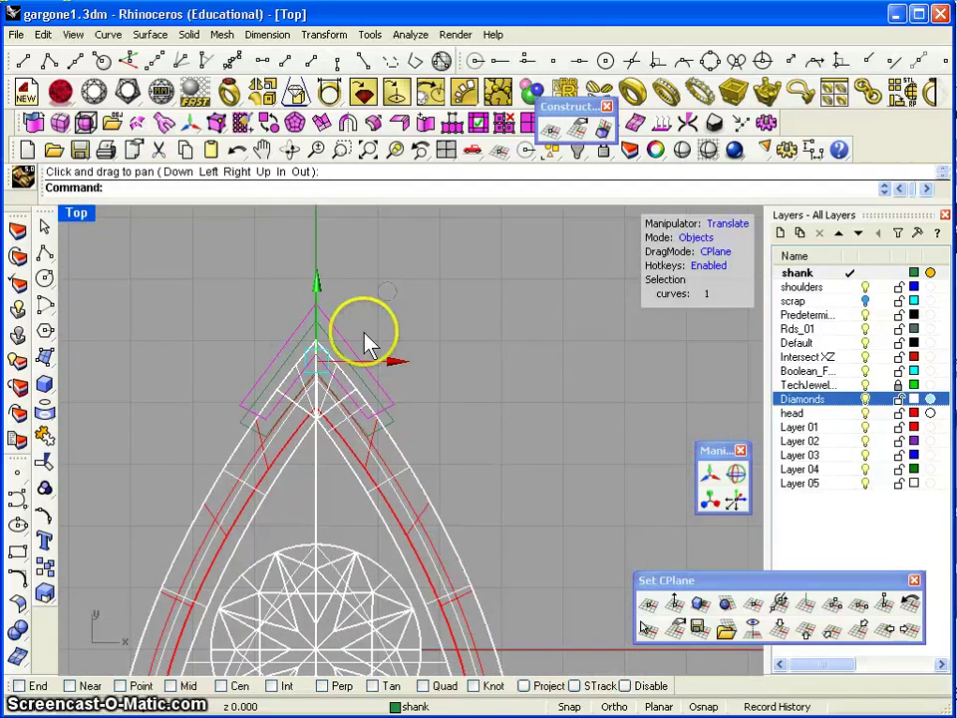
pyautogui.moveTo(317, 286); pyautogui.dragTo(318, 286)
pyautogui.click(315, 280)
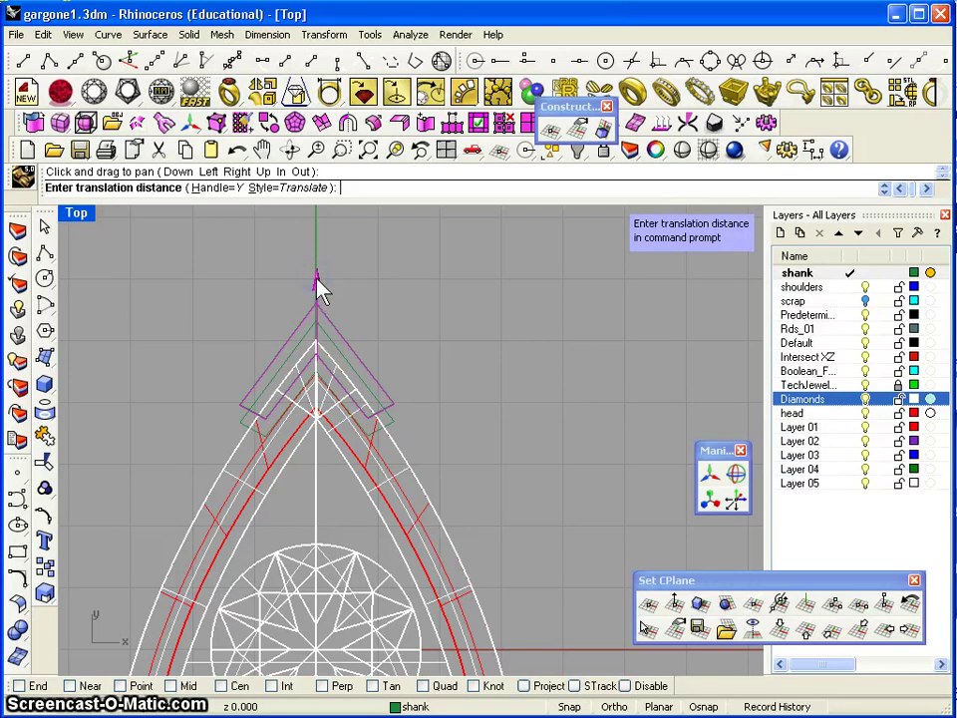
pyautogui.click(318, 275)
pyautogui.click(374, 283)
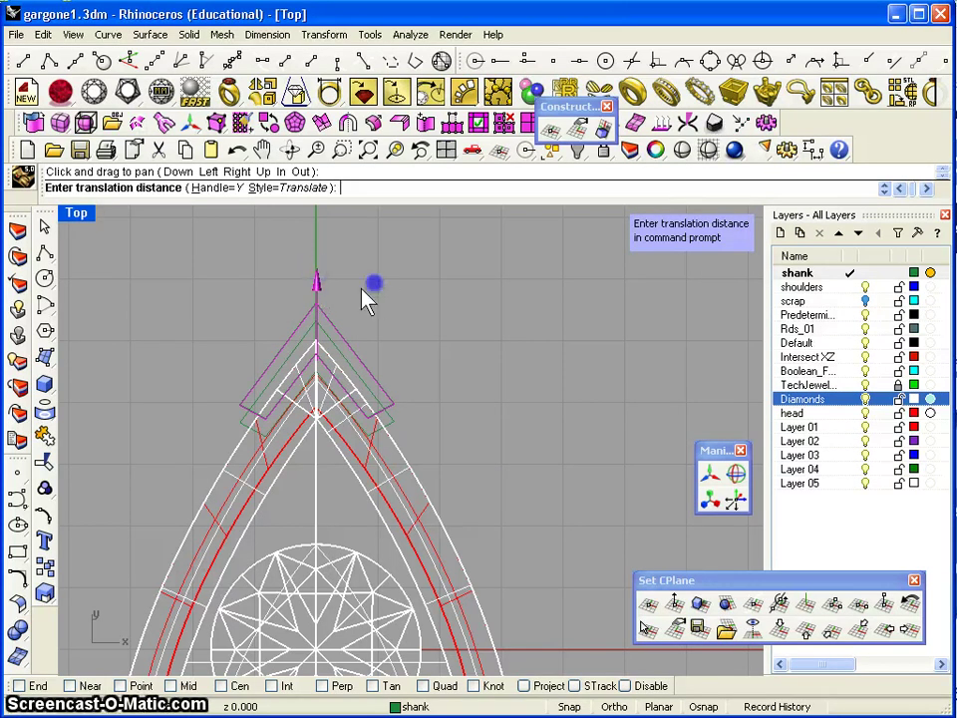
pyautogui.click(408, 372)
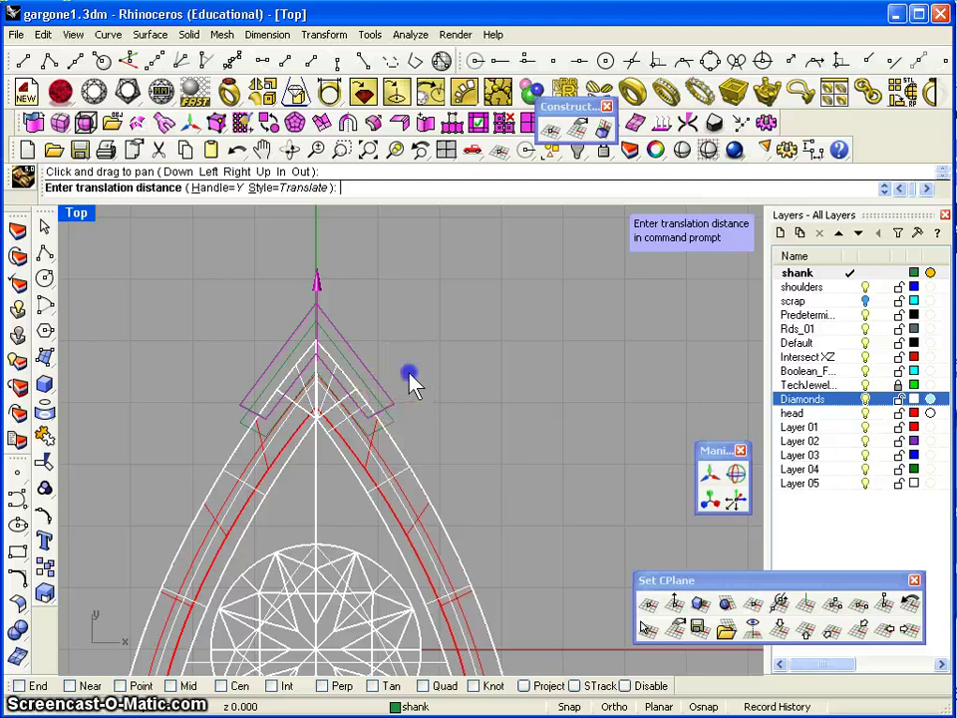
pyautogui.press('Escape')
pyautogui.click(374, 409)
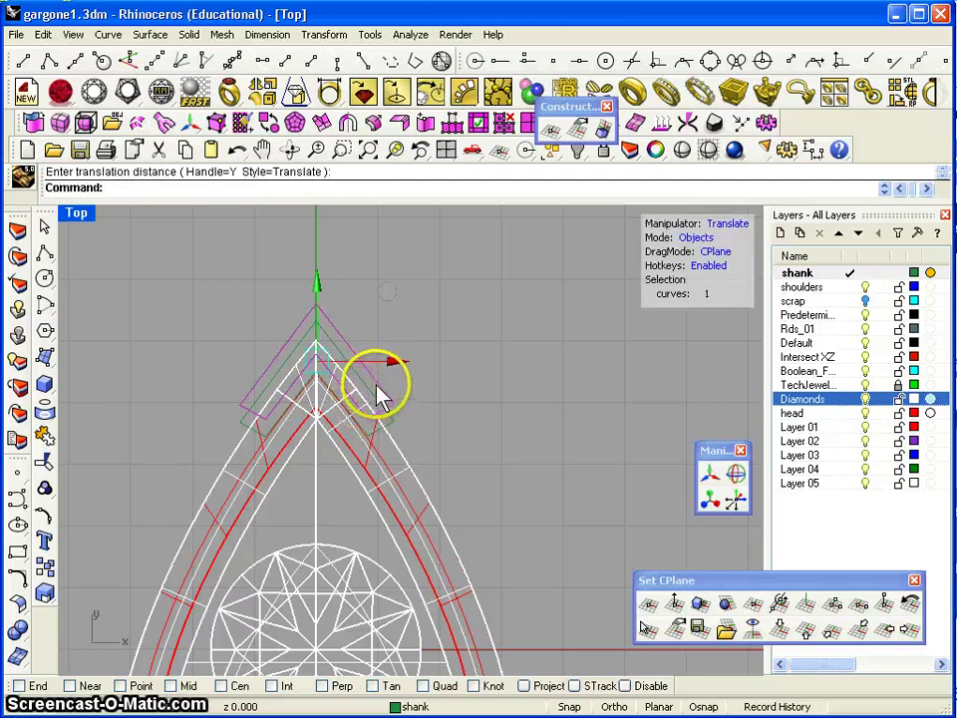
# Nudge the raised V-shaped curve slightly further out along Y past the pointed tip, and clear the selection
pyautogui.moveTo(320, 285)
pyautogui.mouseDown()
pyautogui.moveTo(317, 250)
pyautogui.moveTo(317, 277)
pyautogui.mouseUp()
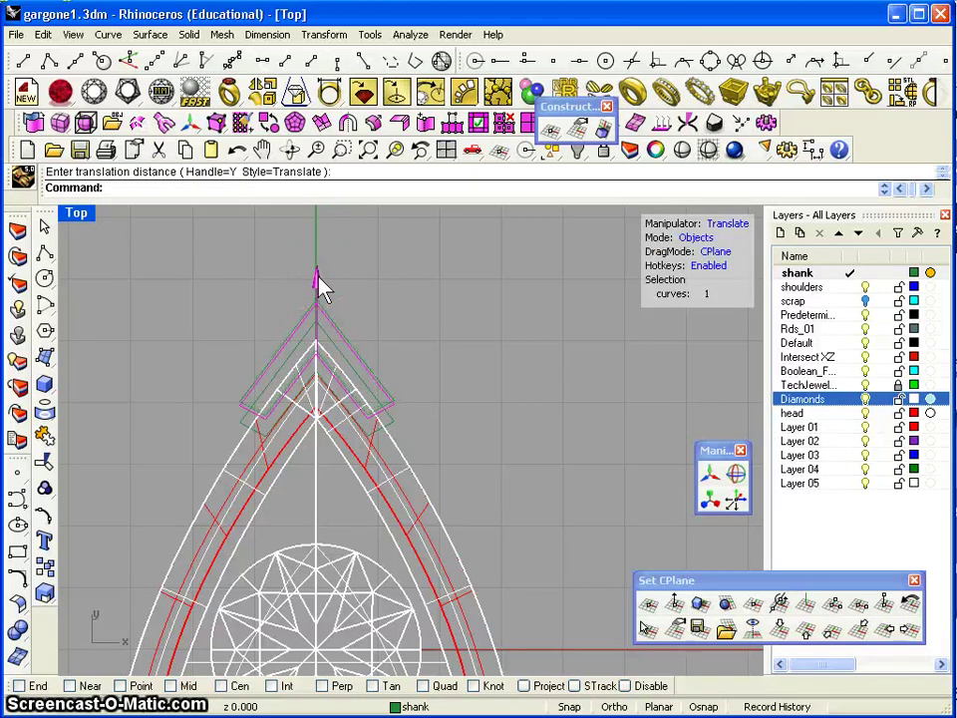
pyautogui.click(431, 333)
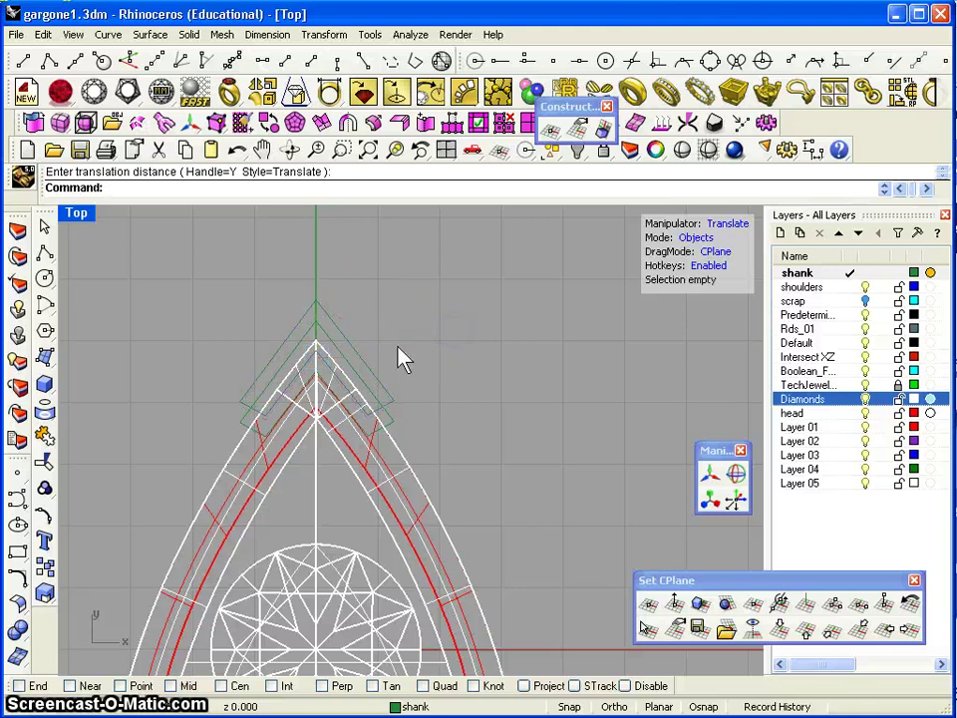
pyautogui.click(399, 356)
pyautogui.click(398, 420)
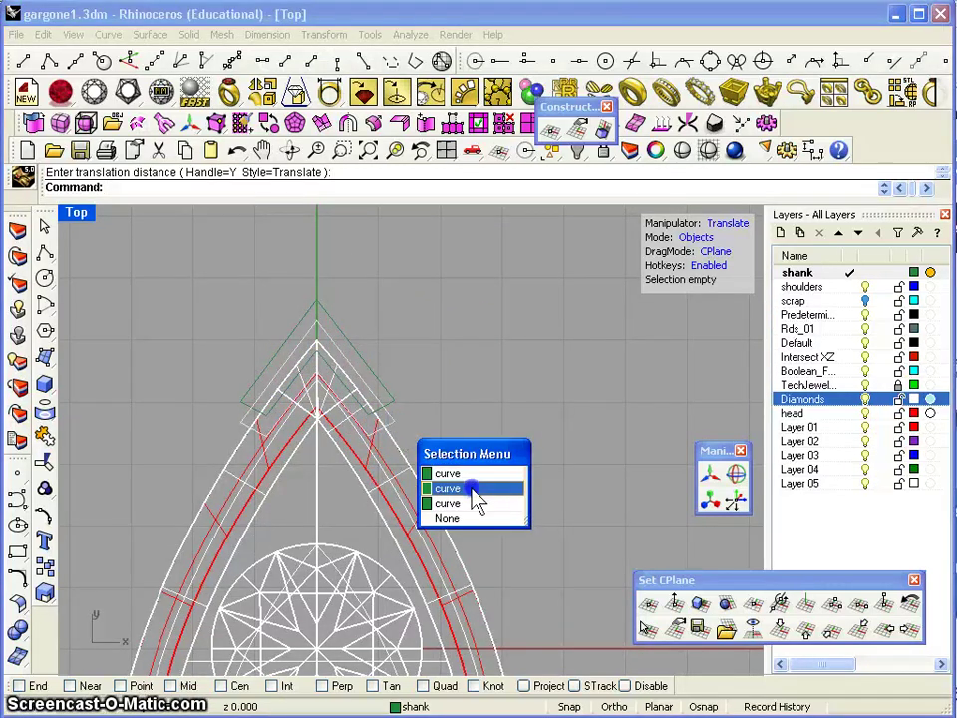
pyautogui.click(472, 377)
# Examine the crescent-shaped curve around the stone's rounded end in the Top view and the enlarged Perspective view
pyautogui.scroll(-3, 462, 390)
pyautogui.moveTo(421, 445); pyautogui.dragTo(378, 284, button='right')
pyautogui.moveTo(380, 282); pyautogui.dragTo(389, 319)
pyautogui.click(304, 503)
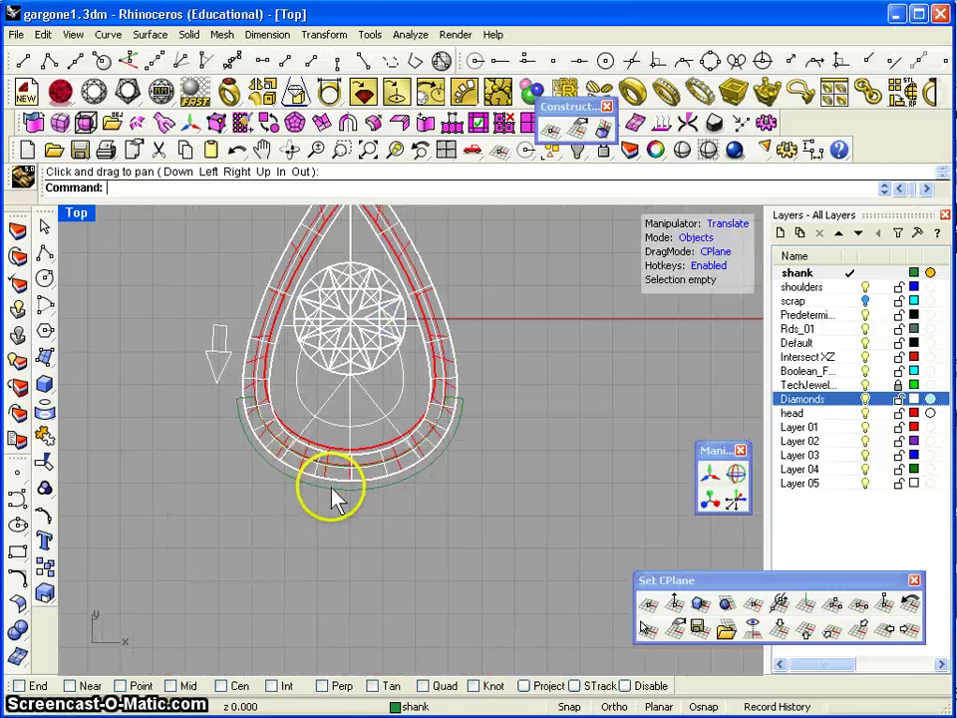
pyautogui.rightClick(275, 501)
pyautogui.doubleClick(94, 219)
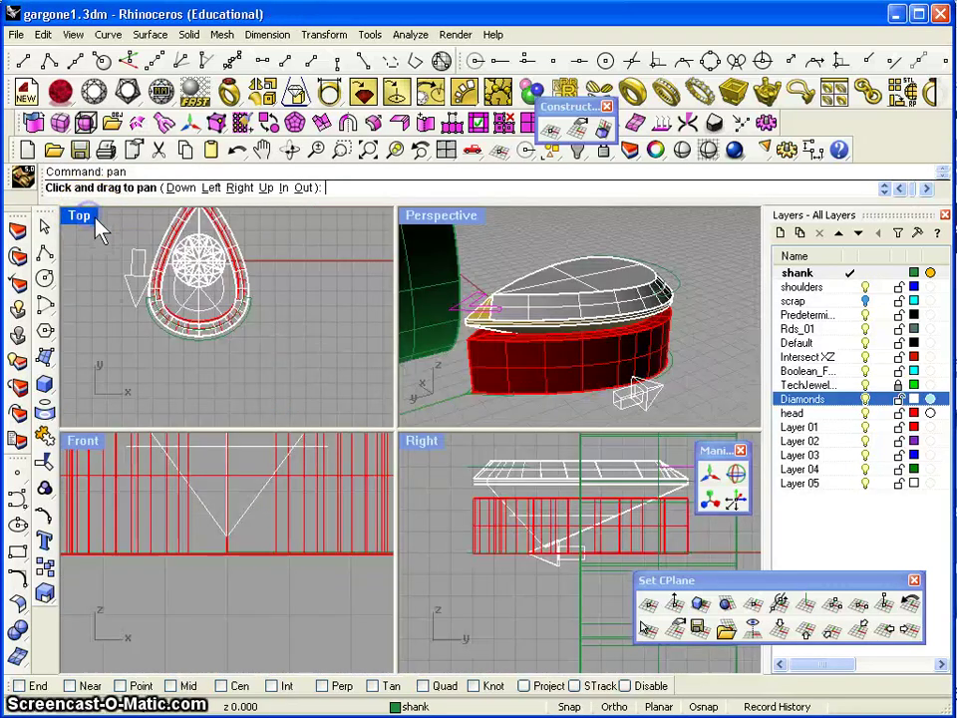
pyautogui.doubleClick(442, 217)
pyautogui.moveTo(469, 400); pyautogui.dragTo(442, 377)
pyautogui.moveTo(442, 377); pyautogui.dragTo(416, 460, button='right')
pyautogui.press('Return')
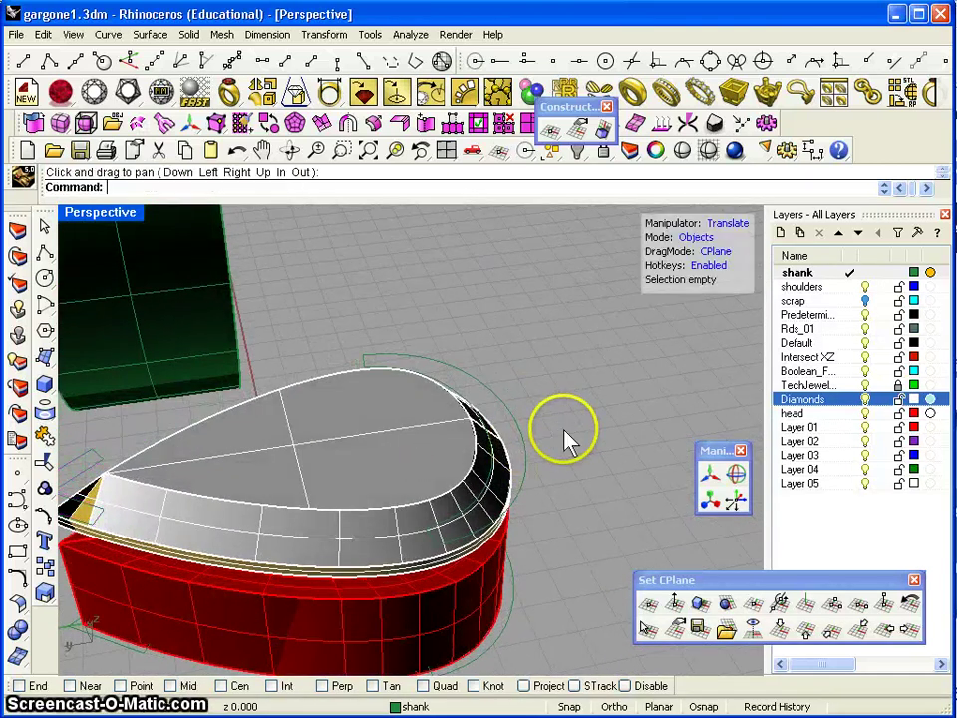
# Scale the raised crescent-shaped curve slightly wider along X around the stone's rounded end
pyautogui.click(525, 438)
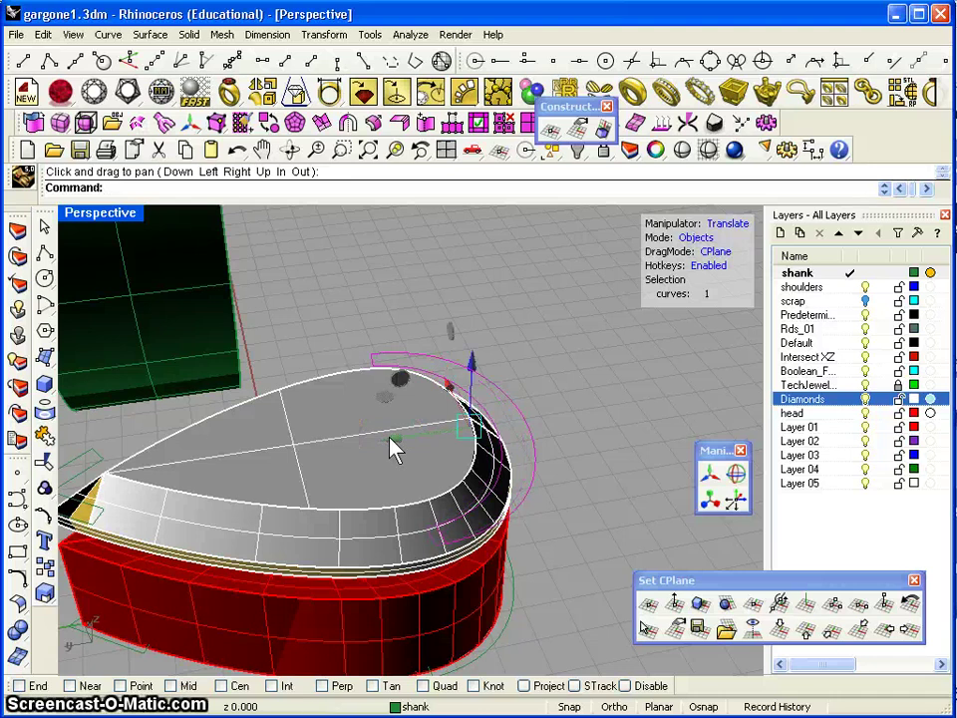
pyautogui.doubleClick(128, 212)
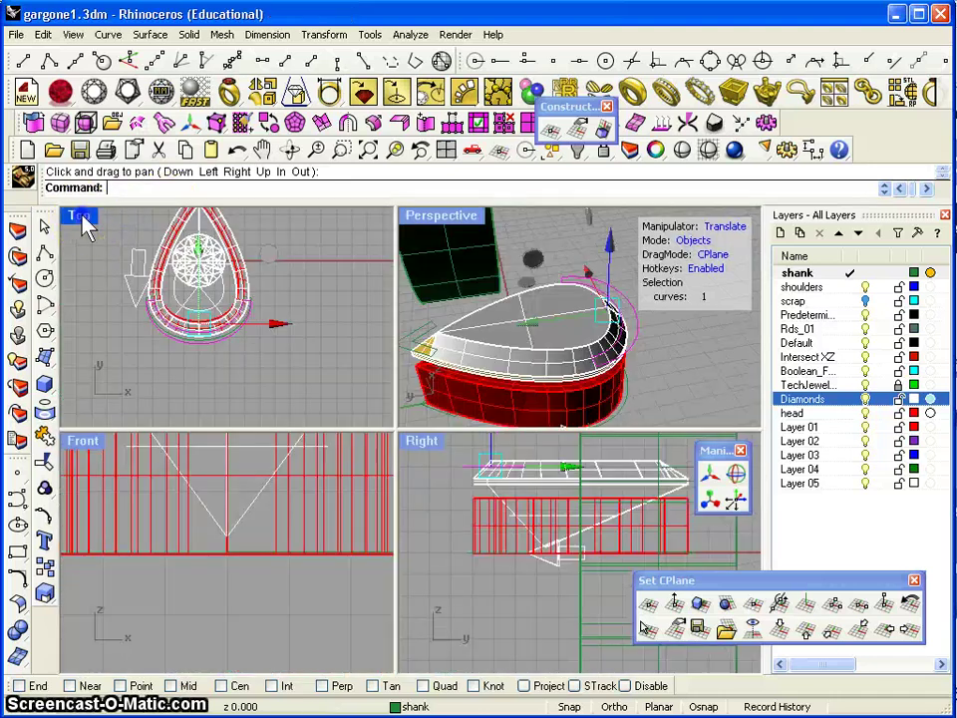
pyautogui.doubleClick(80, 217)
pyautogui.scroll(3, 321, 489)
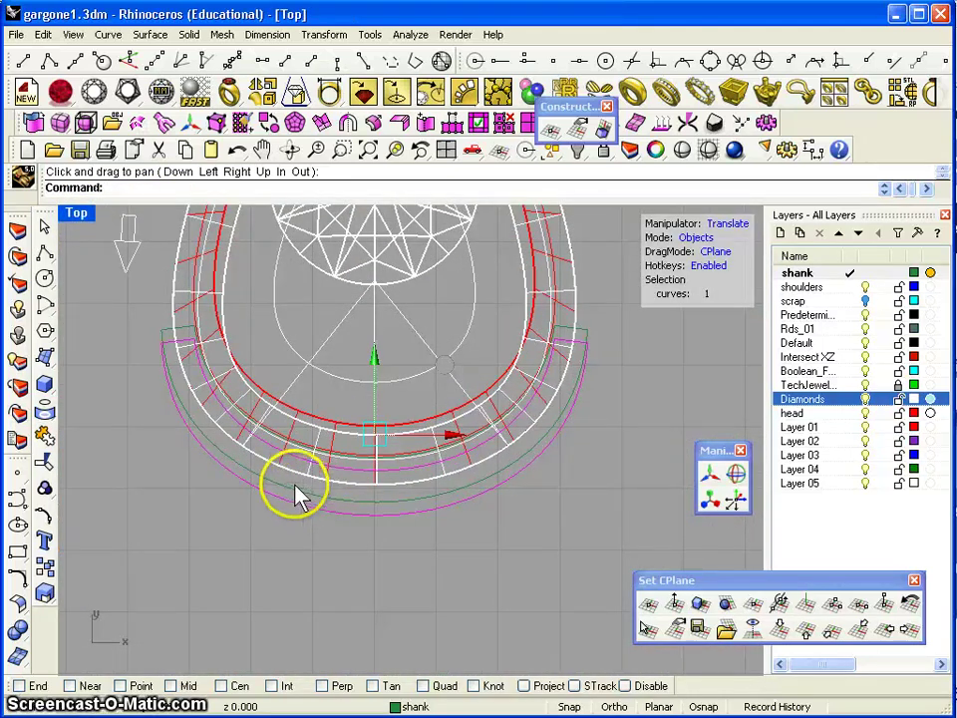
pyautogui.click(711, 497)
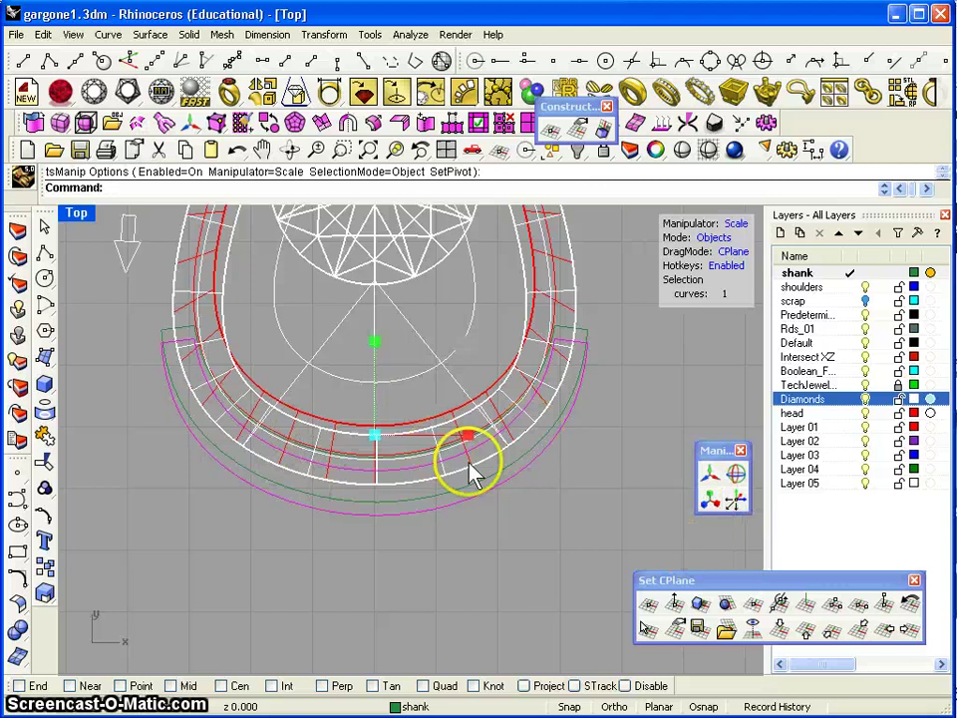
pyautogui.moveTo(468, 441); pyautogui.dragTo(469, 435)
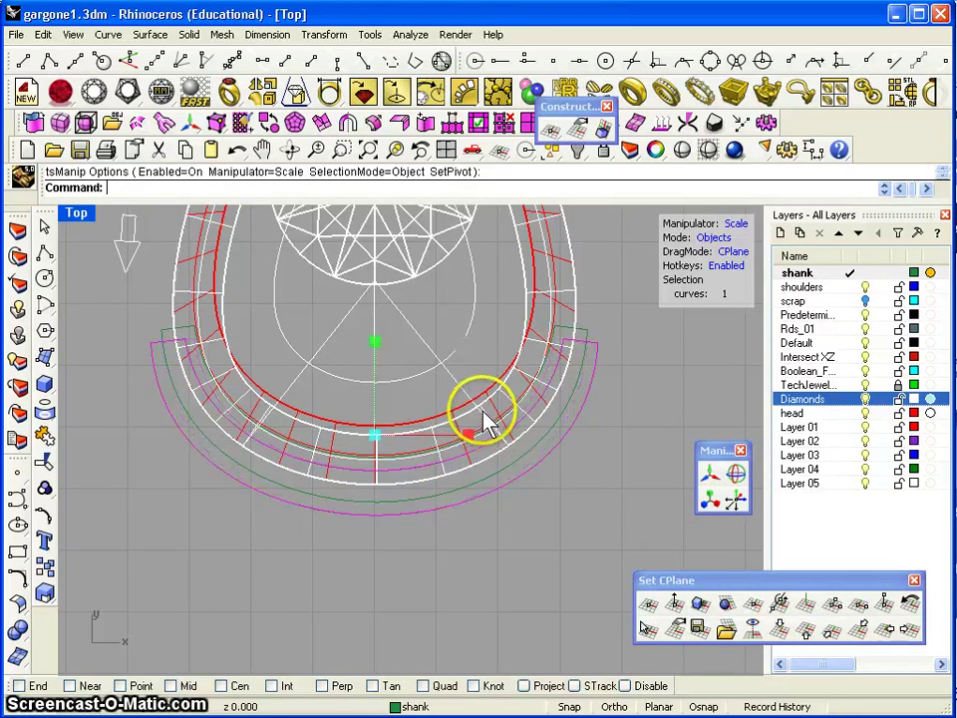
pyautogui.moveTo(482, 423)
pyautogui.mouseDown(button='right')
pyautogui.moveTo(479, 406)
pyautogui.moveTo(488, 507)
pyautogui.moveTo(489, 421)
pyautogui.mouseUp(button='right')
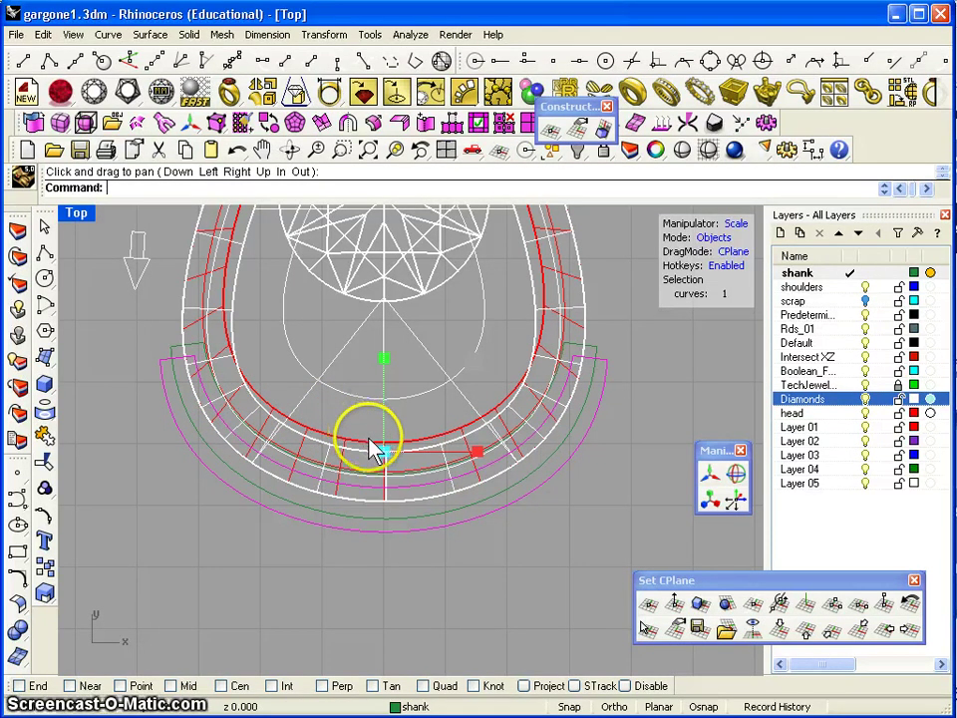
# Hide the pear-shaped stone and the red head, leaving the raised and lower curves in the Perspective view
pyautogui.doubleClick(78, 215)
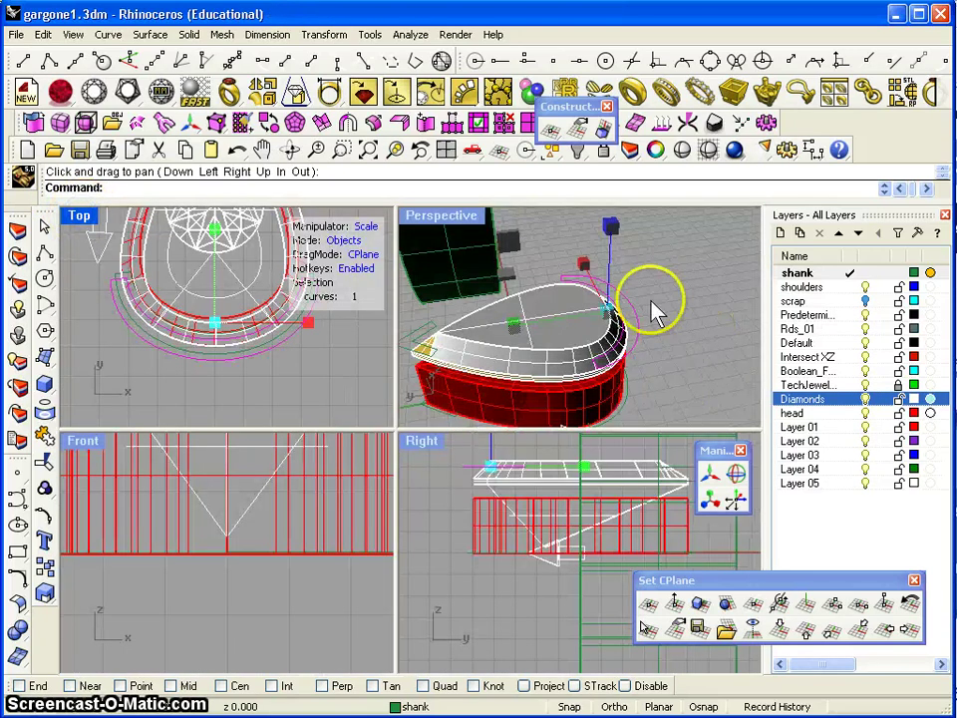
pyautogui.doubleClick(464, 214)
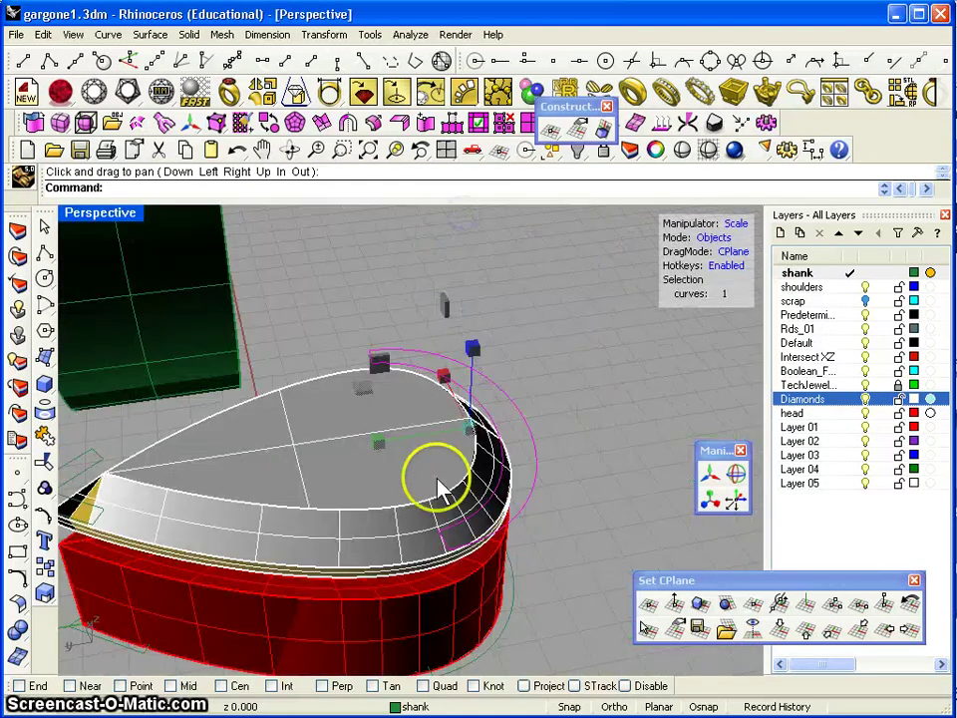
pyautogui.moveTo(437, 479); pyautogui.dragTo(500, 417, button='right')
pyautogui.click(380, 380)
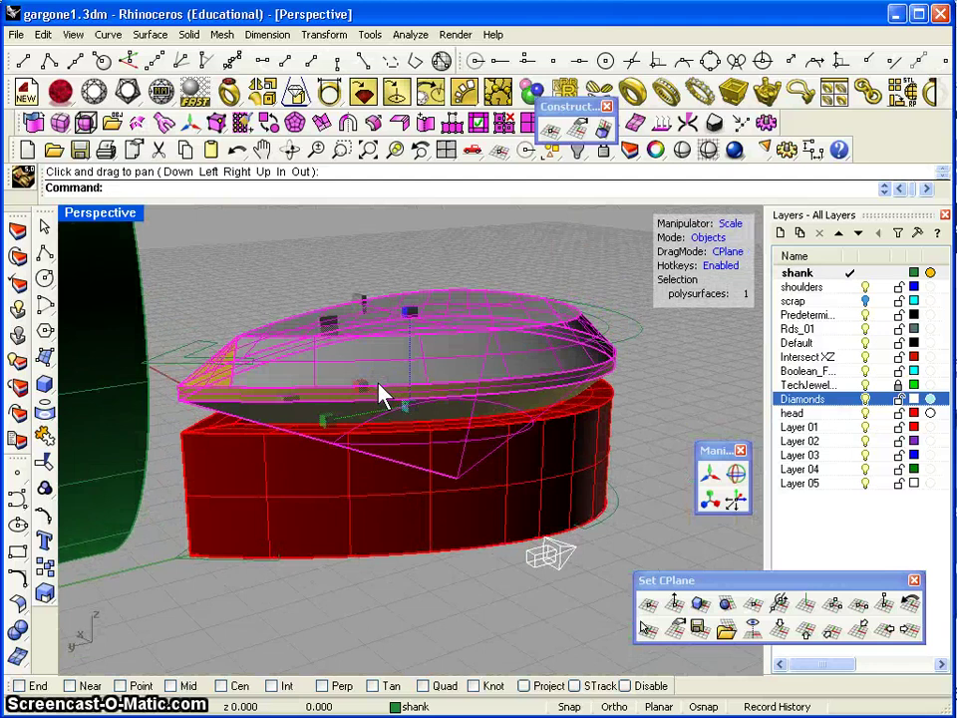
pyautogui.hotkey('ctrl', 'h')
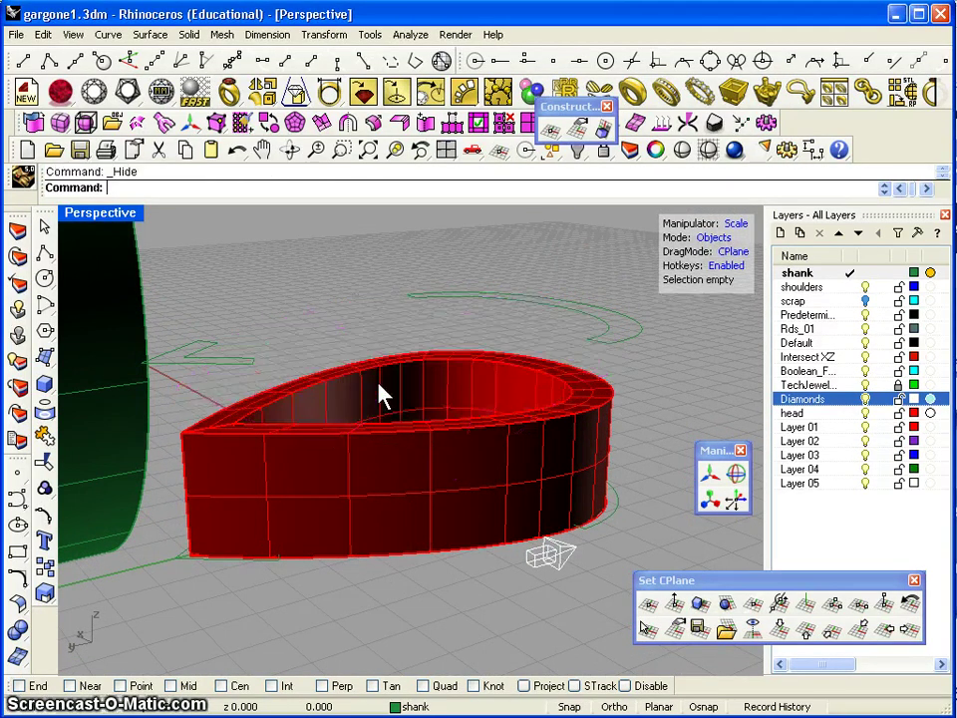
pyautogui.moveTo(220, 326); pyautogui.dragTo(328, 324, button='right')
pyautogui.click(378, 460)
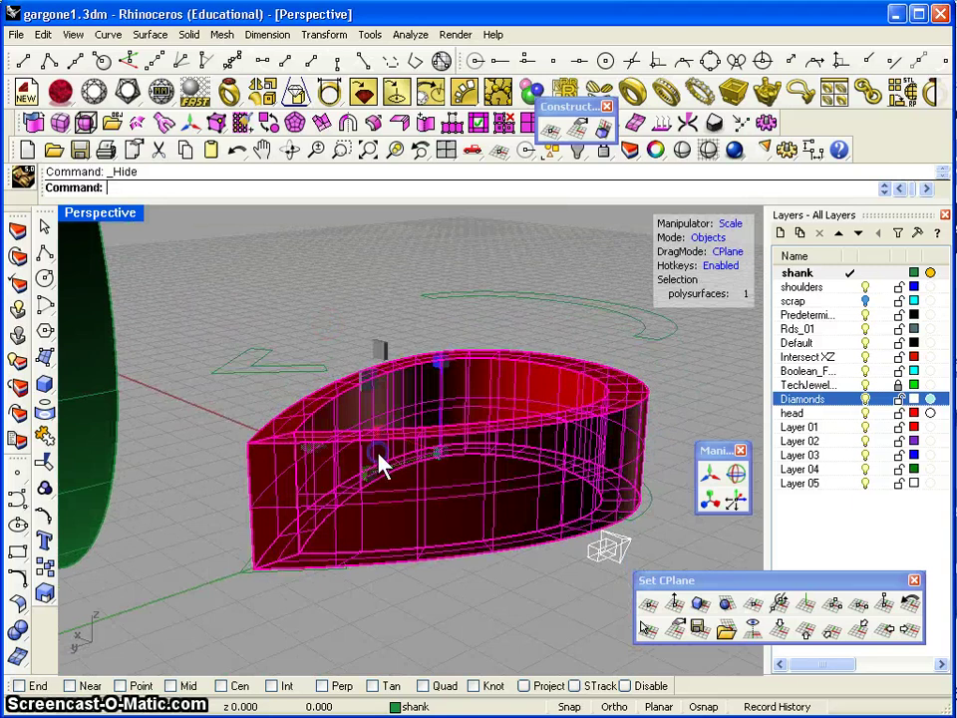
pyautogui.hotkey('ctrl', 'h')
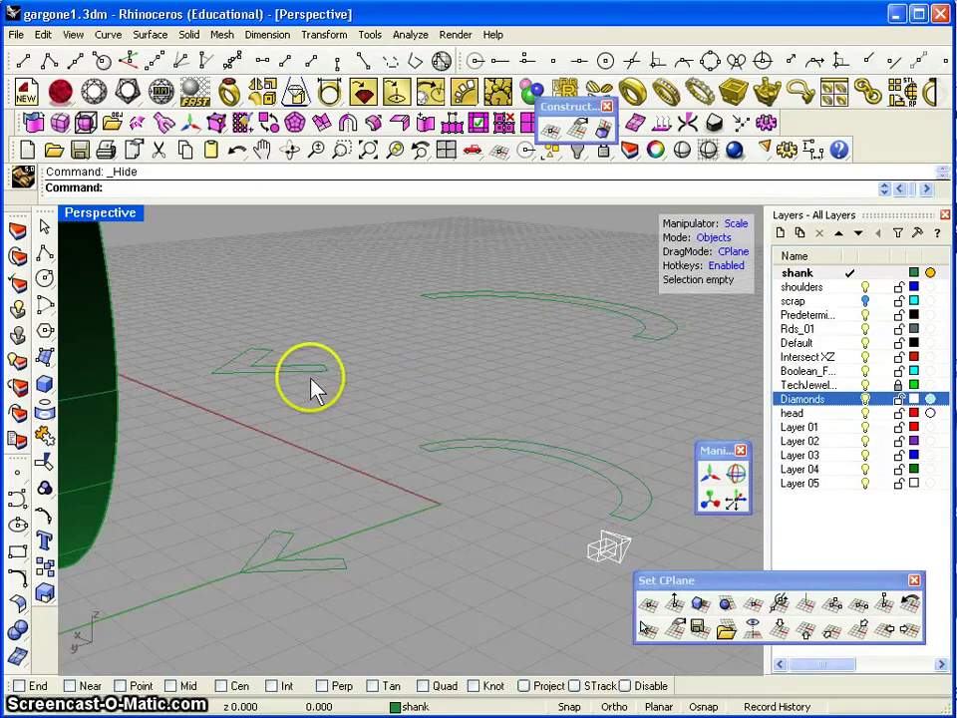
# Draw a line joining the matching end corners of the raised and lower crescent-shaped curves, using end snap
pyautogui.moveTo(406, 417); pyautogui.dragTo(332, 445, button='right')
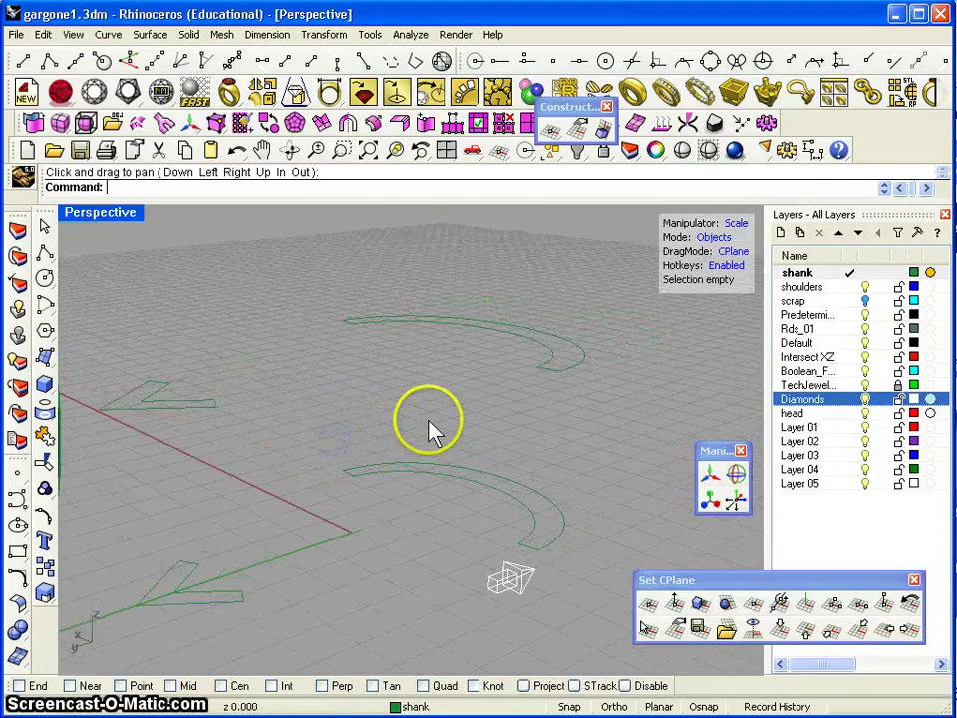
pyautogui.moveTo(431, 430); pyautogui.dragTo(410, 409, button='right')
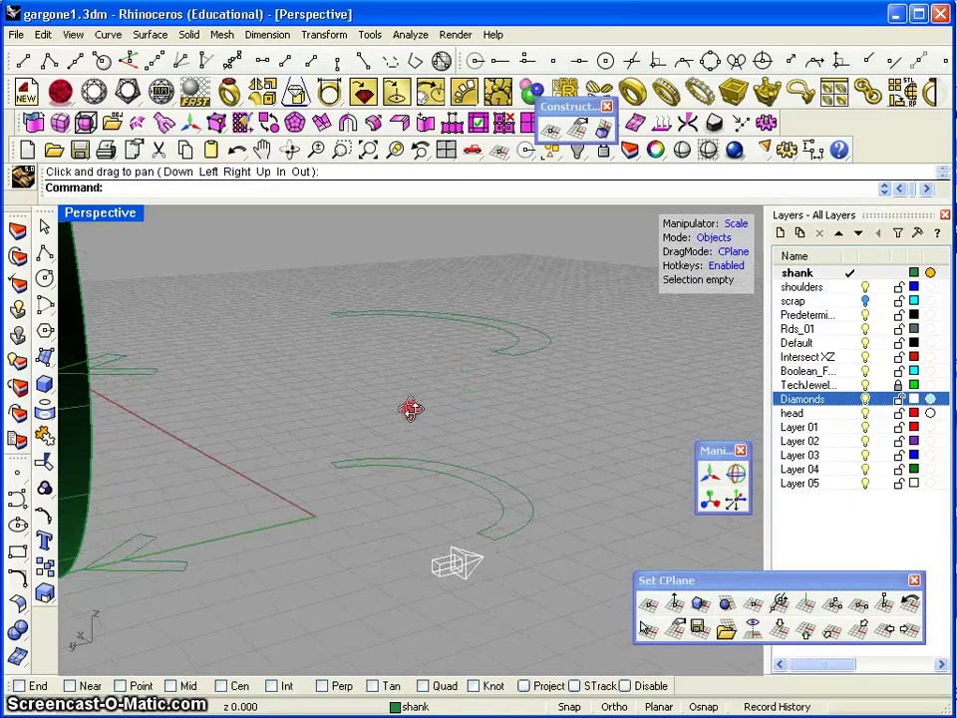
pyautogui.click(23, 61)
pyautogui.click(500, 61)
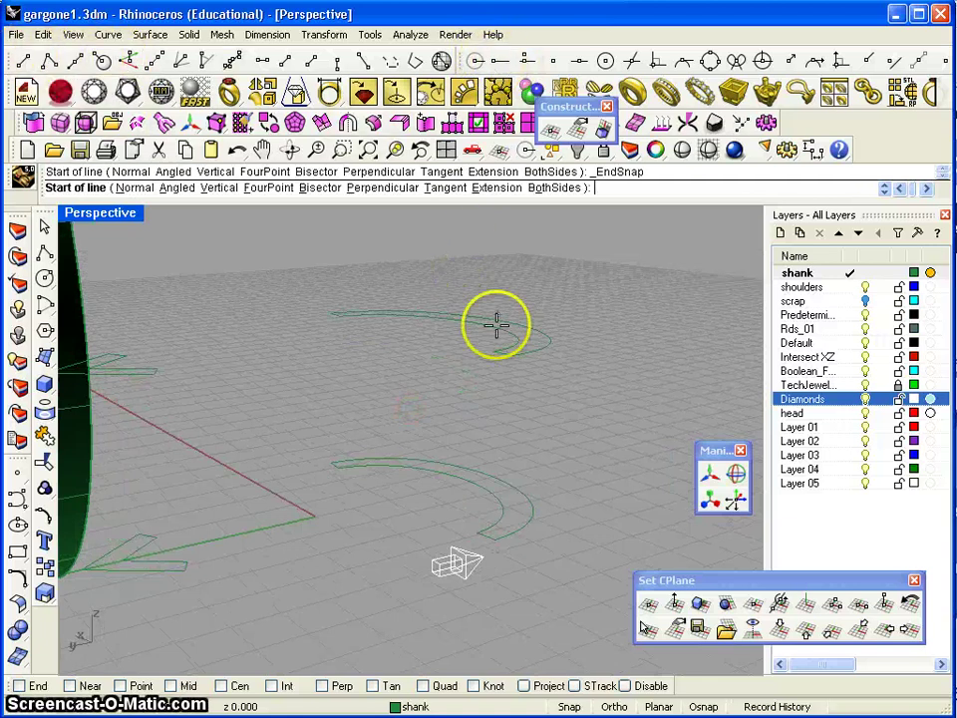
pyautogui.click(516, 366)
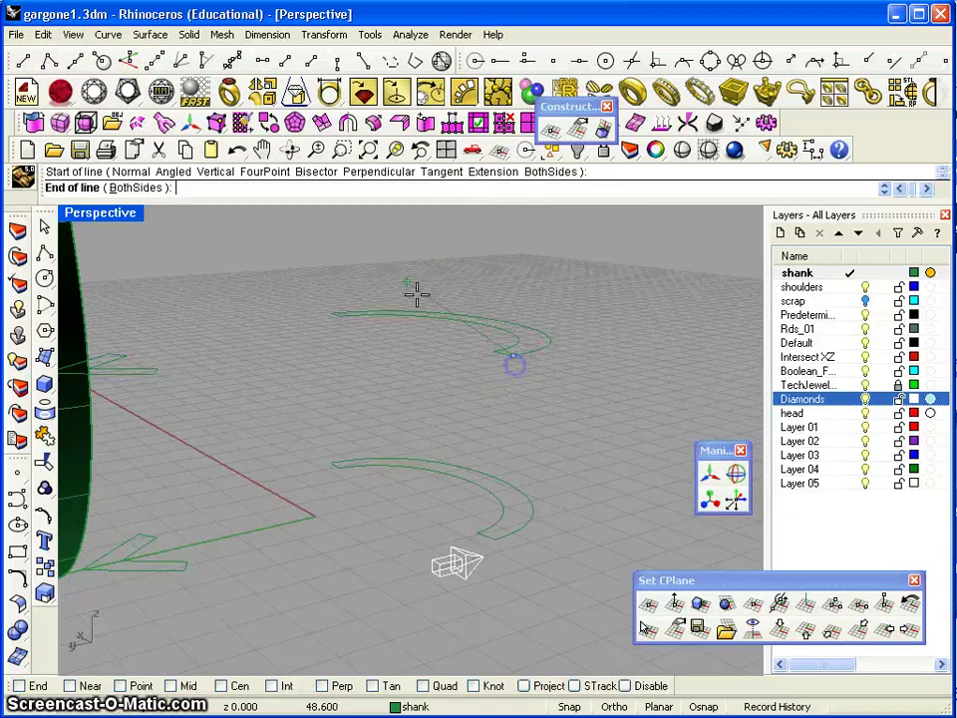
pyautogui.click(500, 61)
pyautogui.click(498, 536)
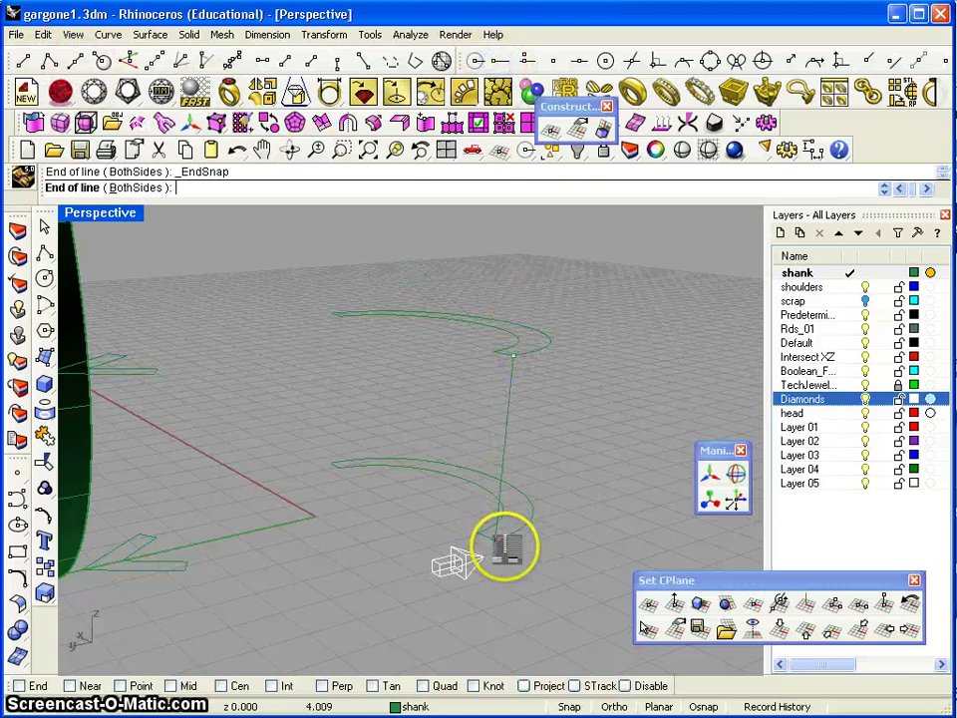
pyautogui.click(394, 265)
# Draw a line joining the matching end corners of the raised and lower V-shaped curves, using end snap
pyautogui.click(24, 61)
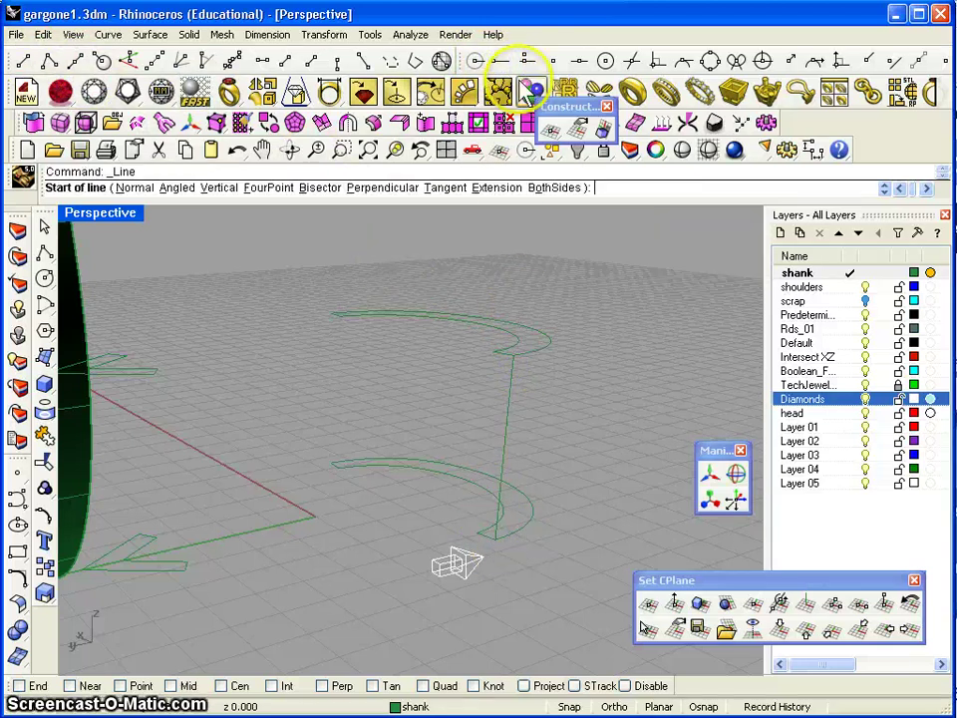
pyautogui.click(499, 61)
pyautogui.click(156, 377)
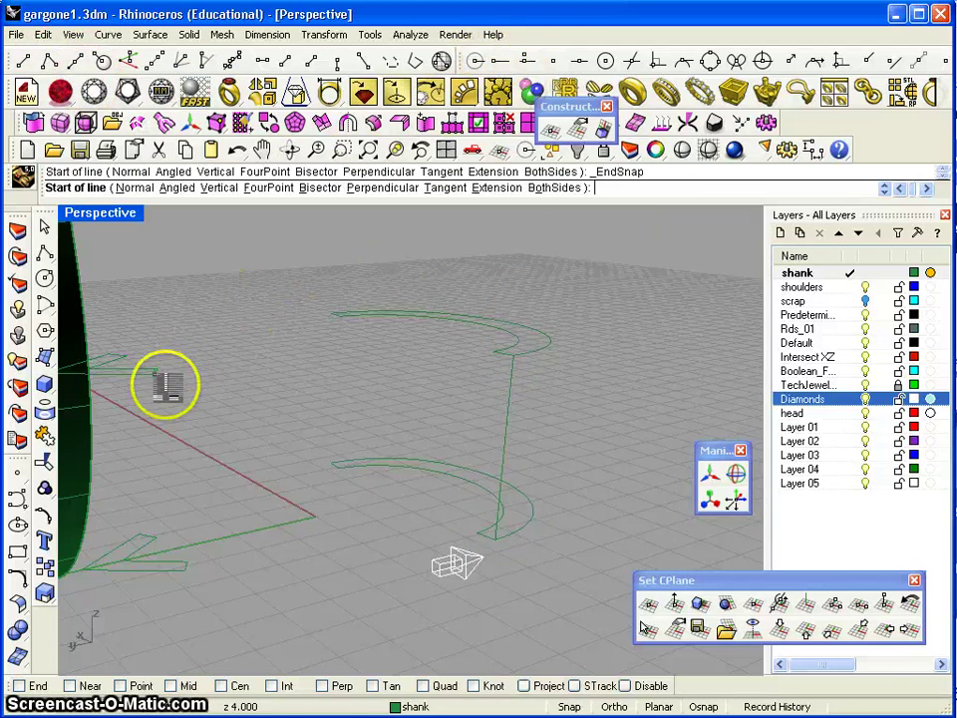
pyautogui.click(44, 60)
pyautogui.click(498, 61)
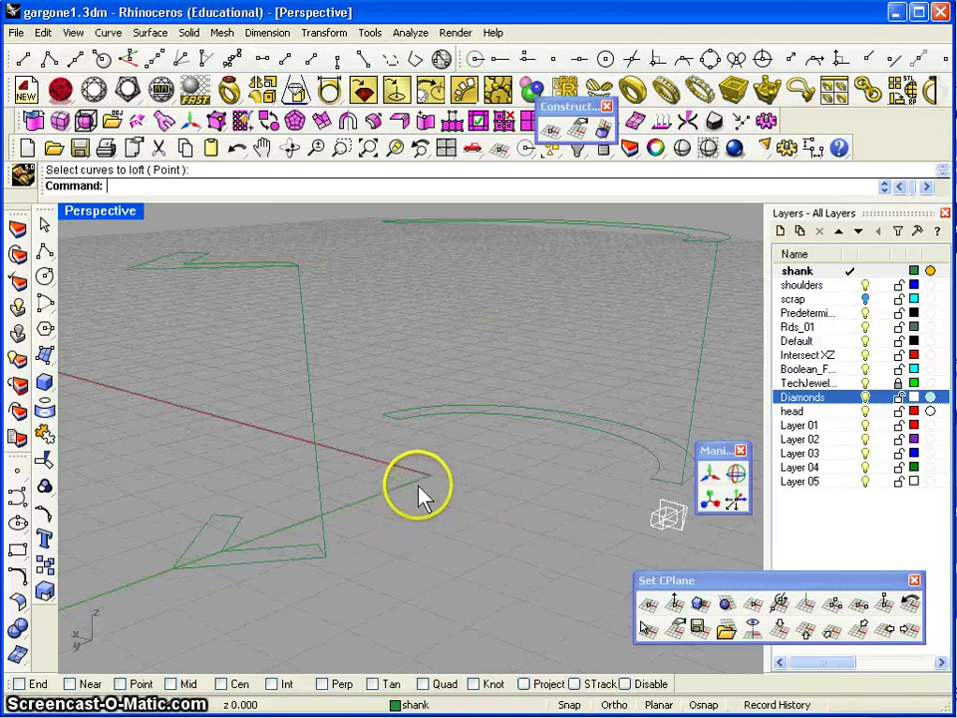
pyautogui.moveTo(419, 493)
pyautogui.mouseDown(button='right')
pyautogui.moveTo(424, 514)
pyautogui.moveTo(434, 494)
pyautogui.moveTo(413, 503)
pyautogui.moveTo(409, 486)
pyautogui.mouseUp(button='right')
pyautogui.press('F1')
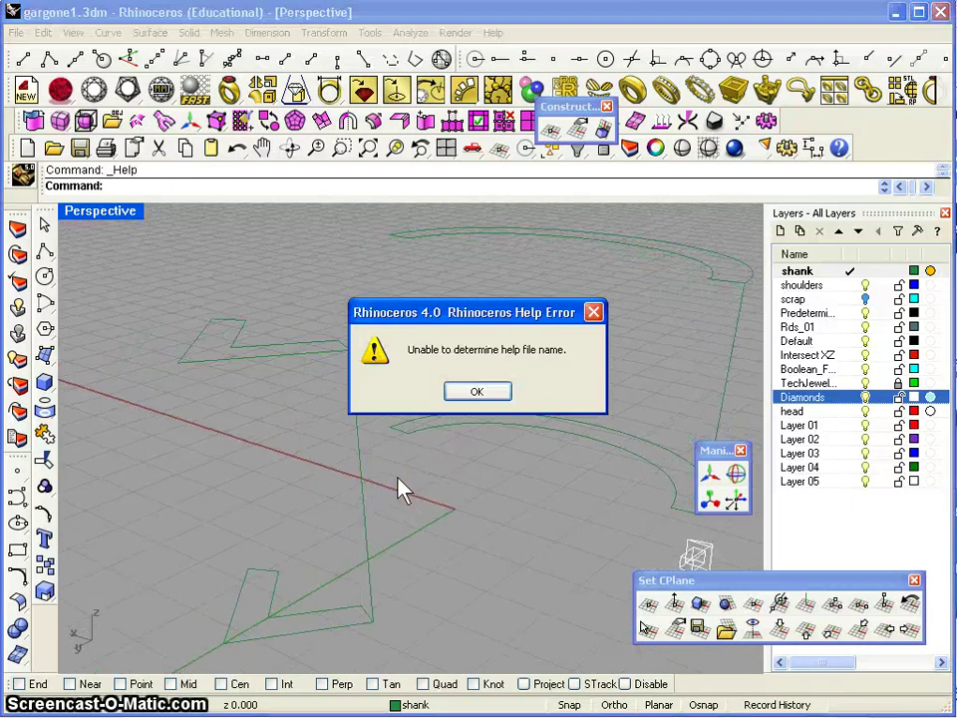
pyautogui.click(460, 473)
pyautogui.click(483, 397)
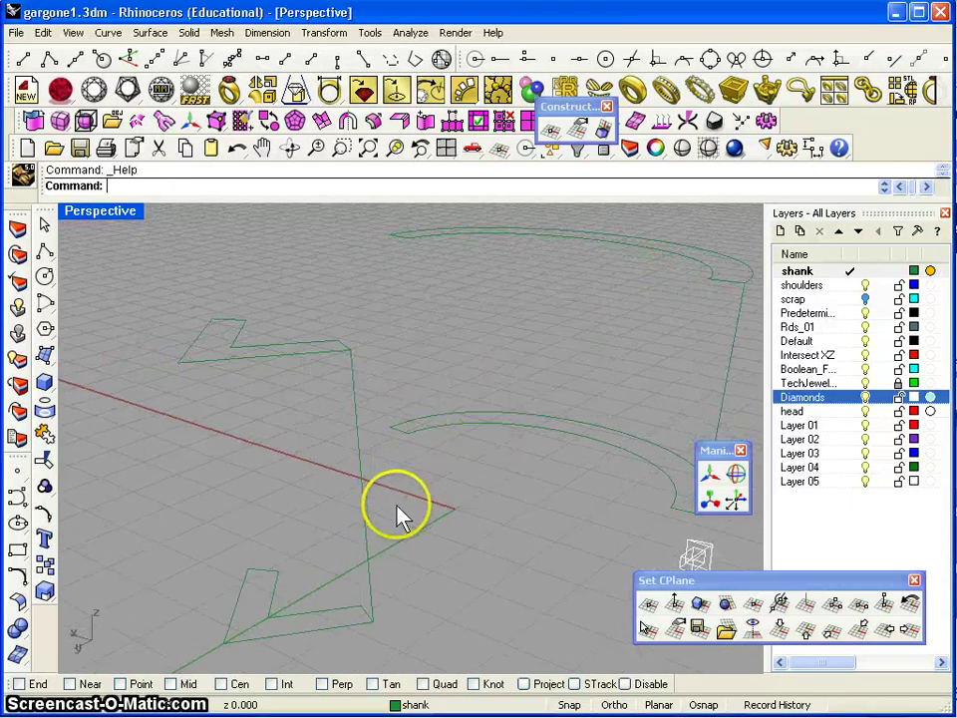
pyautogui.rightClick(419, 495)
pyautogui.moveTo(423, 502)
pyautogui.mouseDown(button='right')
pyautogui.moveTo(433, 483)
pyautogui.moveTo(425, 484)
pyautogui.mouseUp(button='right')
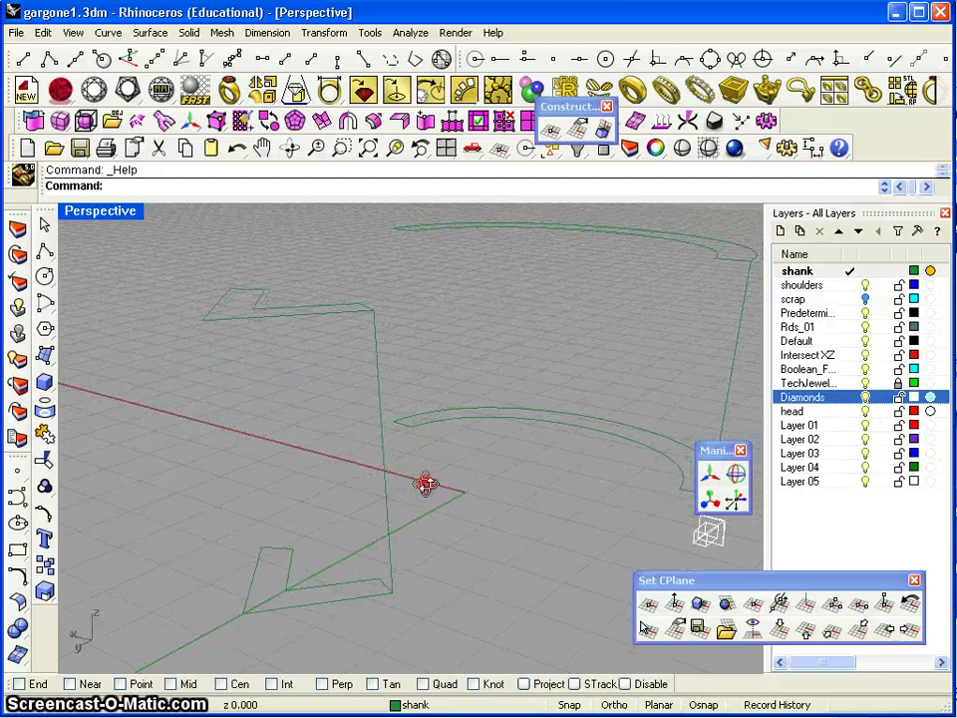
pyautogui.click(189, 33)
pyautogui.moveTo(150, 33)
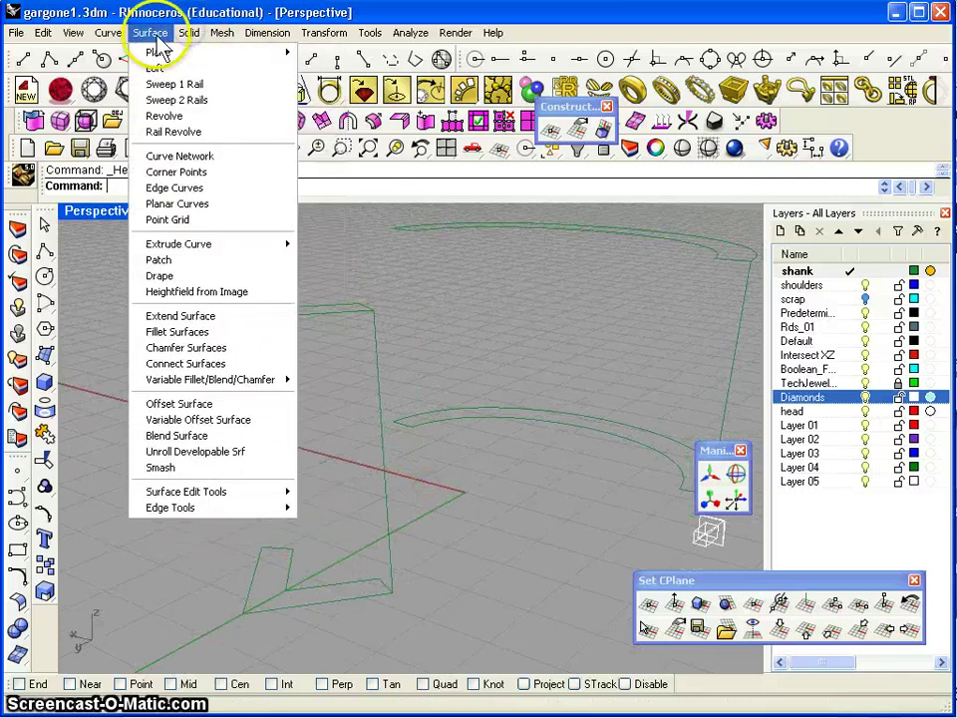
pyautogui.click(165, 100)
pyautogui.click(386, 588)
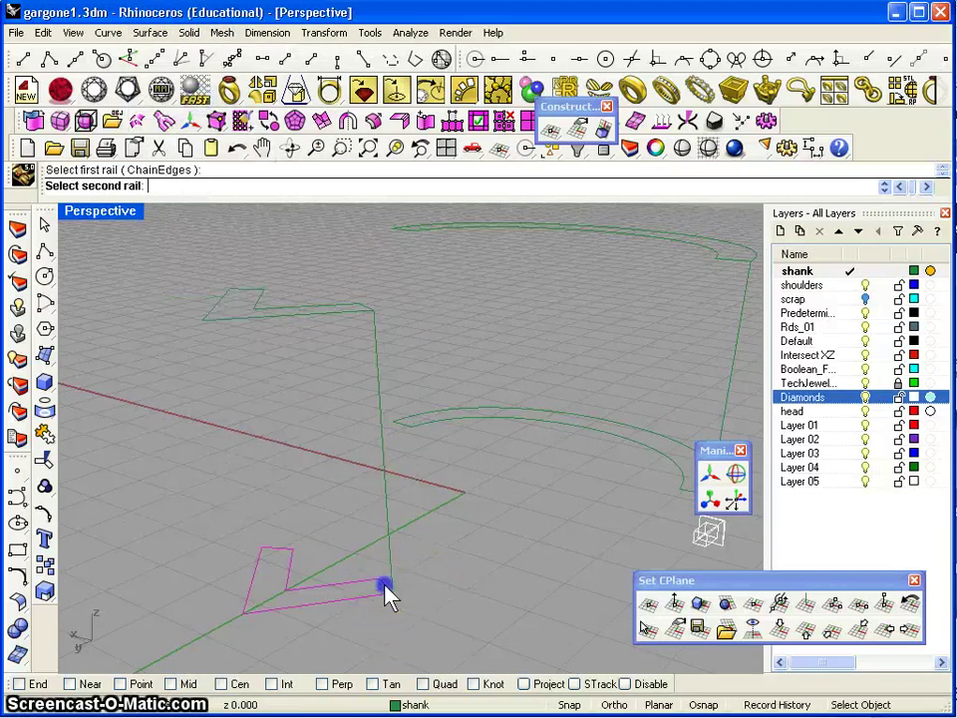
pyautogui.click(365, 313)
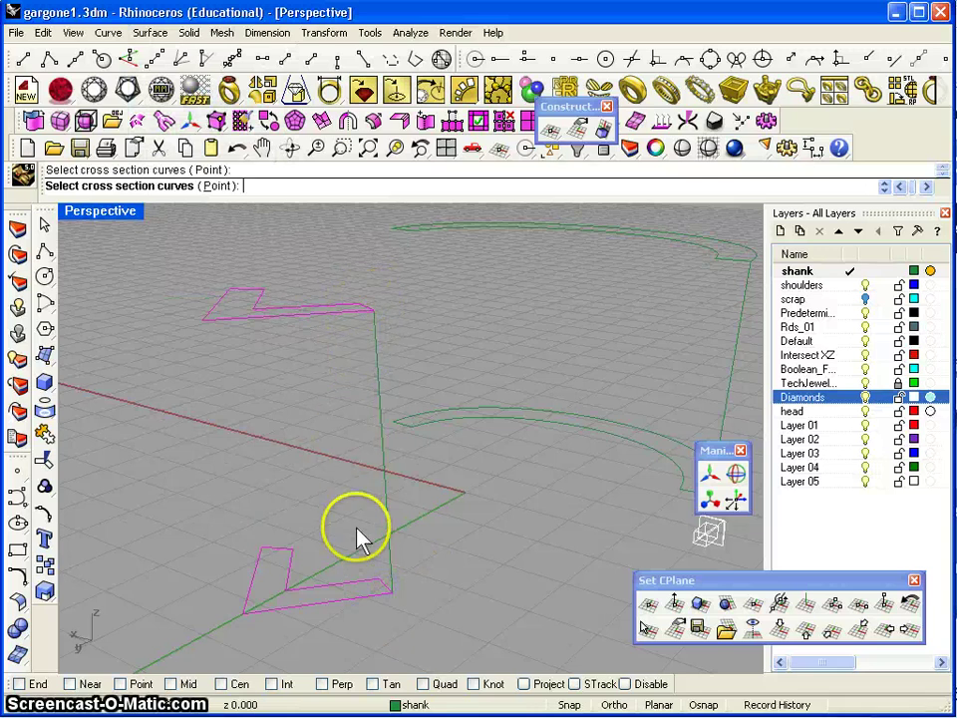
# Explode both V-shaped curves and both crescent-shaped curves into separate segments, and clear the selection
pyautogui.click(374, 594)
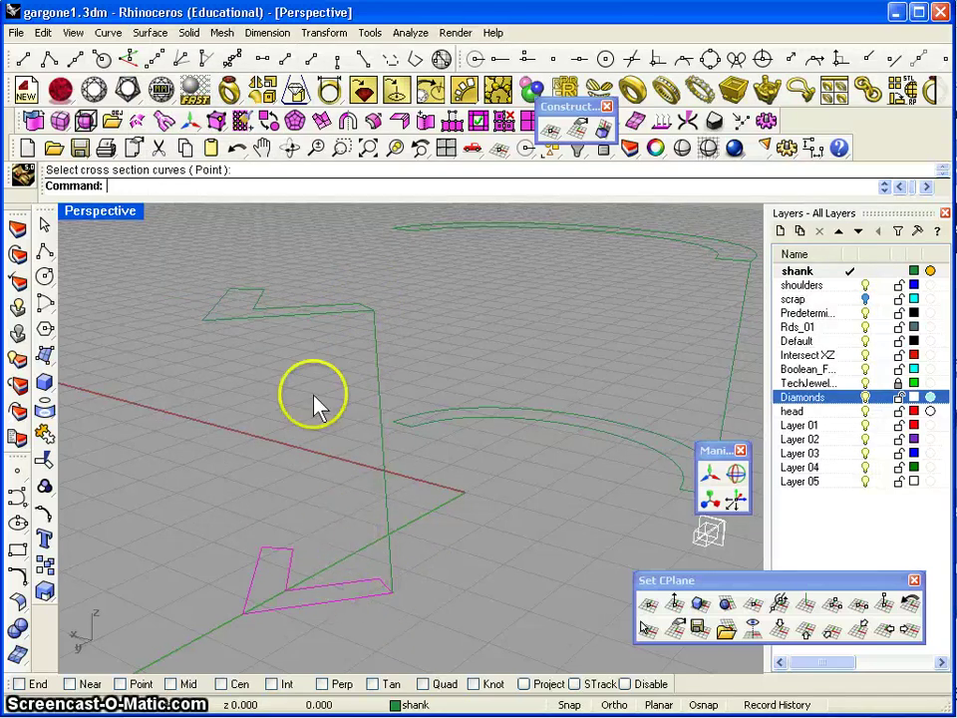
pyautogui.click(342, 315)
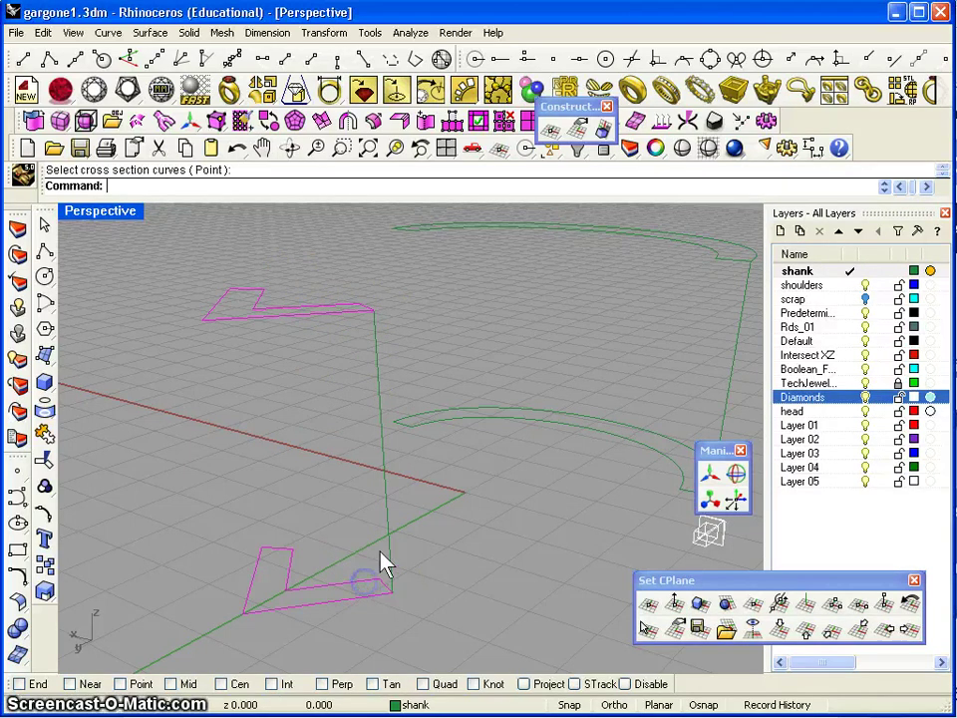
pyautogui.click(536, 424)
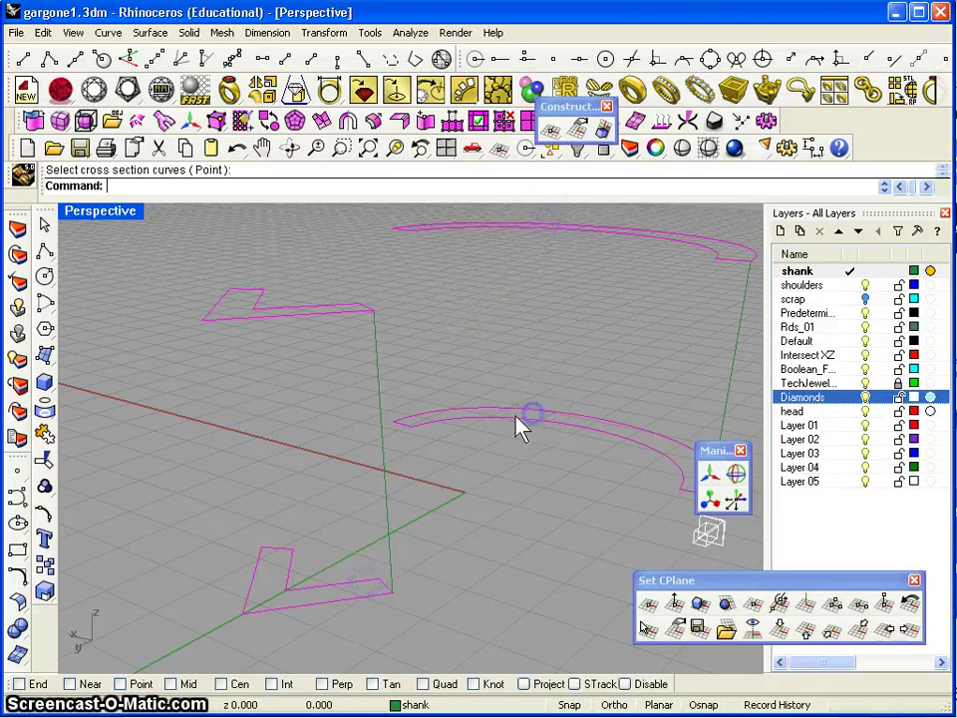
pyautogui.click(42, 32)
pyautogui.click(80, 324)
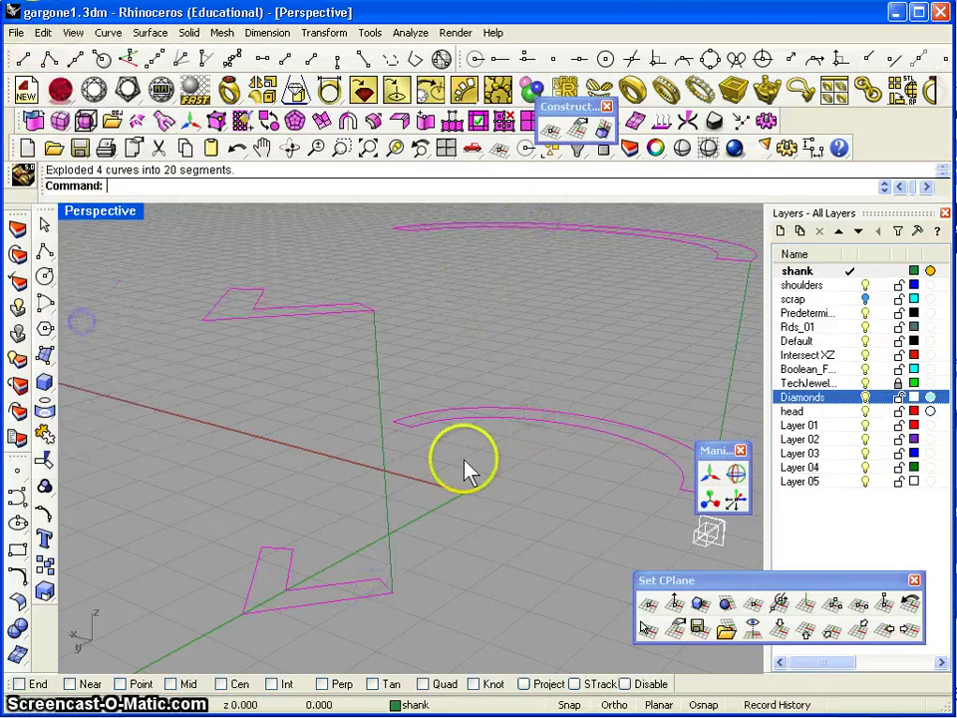
pyautogui.click(457, 486)
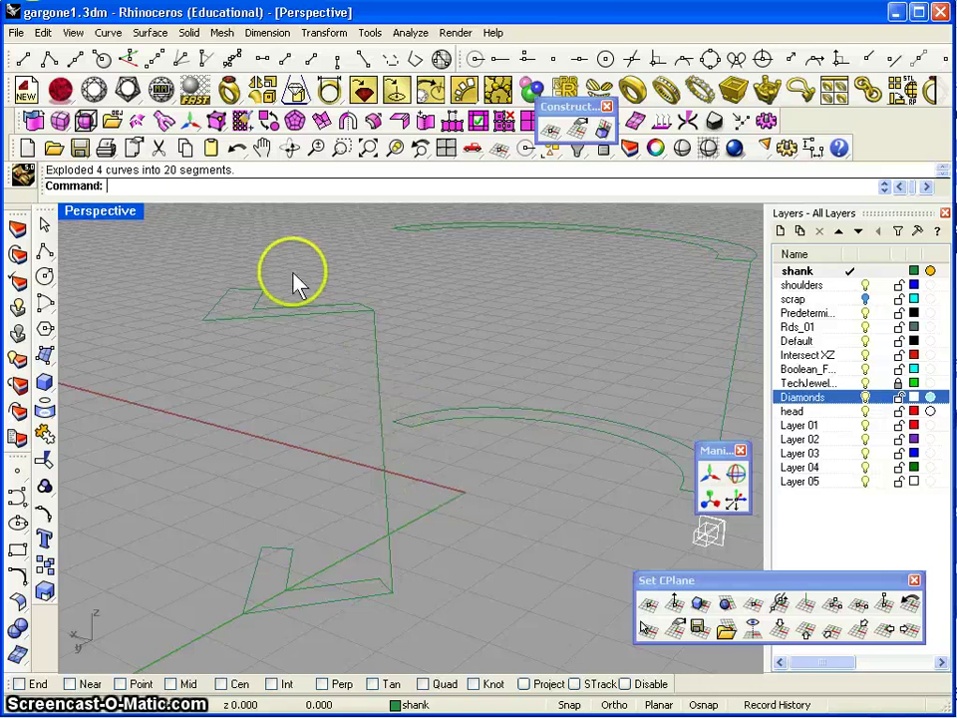
# Sweep the V curves' connecting line along their short upper and lower end segments with Sweep 2 Rails, rebuilding with 5 control points, and restart the command
pyautogui.click(150, 32)
pyautogui.click(185, 95)
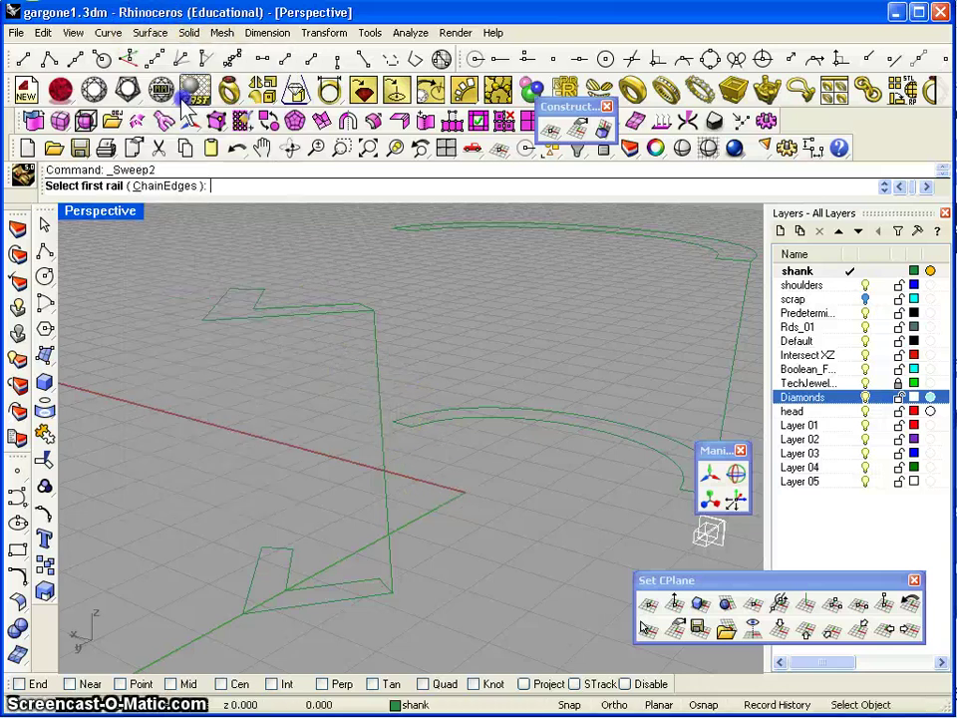
pyautogui.click(366, 317)
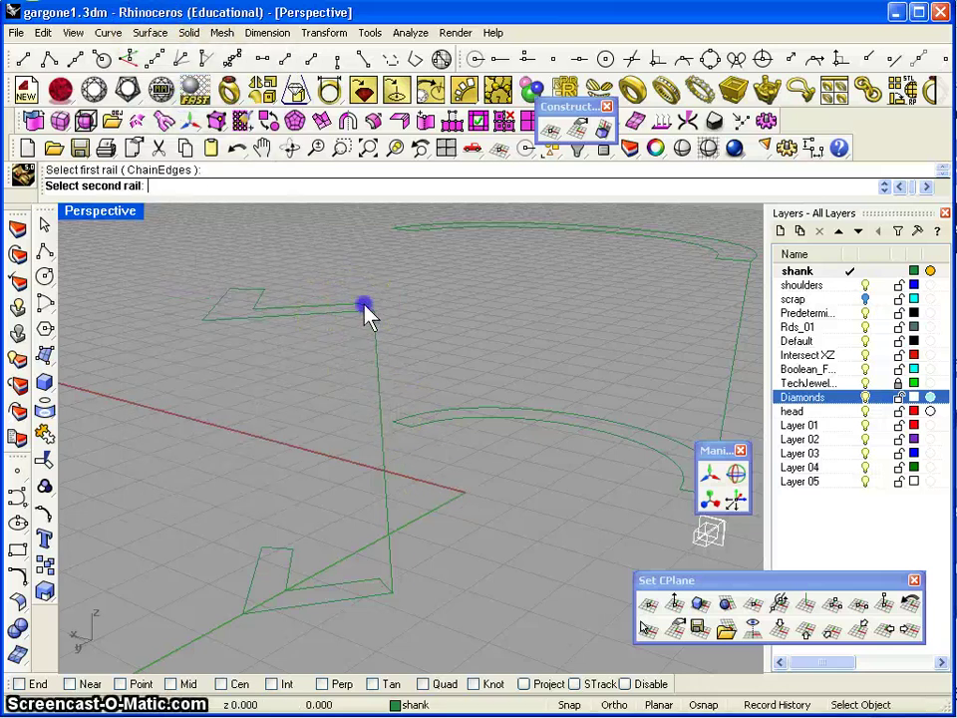
pyautogui.click(389, 574)
pyautogui.click(391, 560)
pyautogui.press('Return')
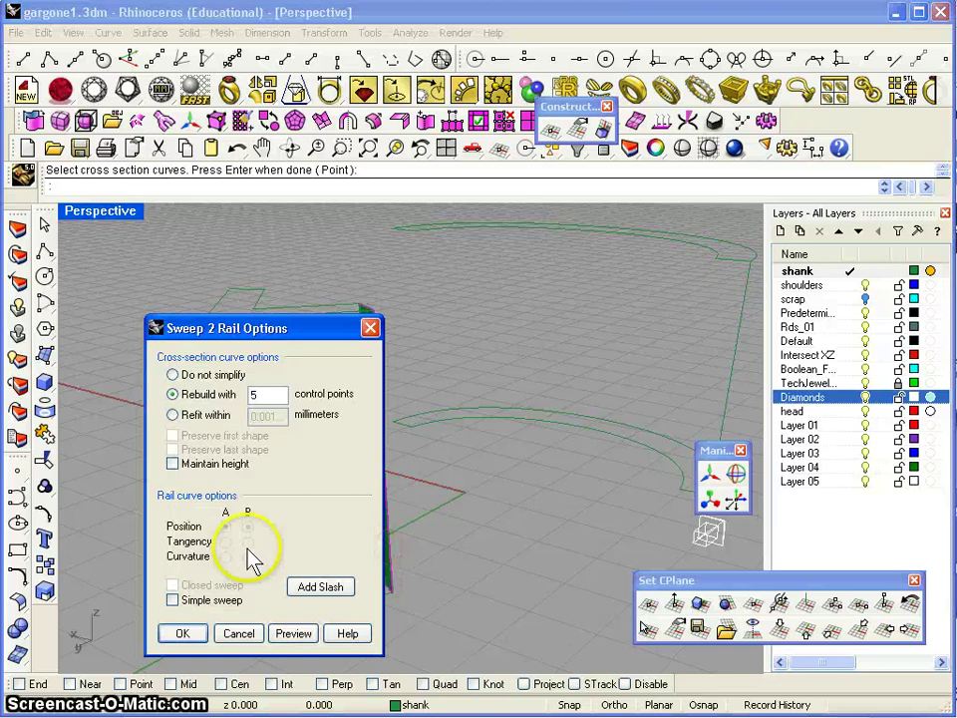
pyautogui.click(183, 633)
pyautogui.rightClick(304, 357)
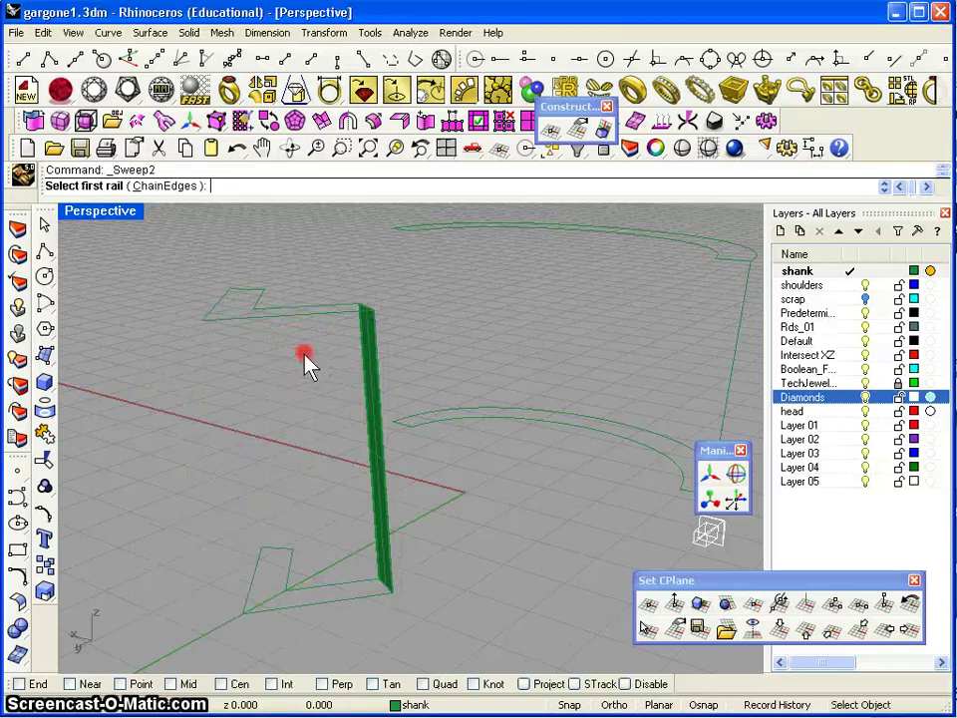
# Sweep the existing surface's vertical edge along the V curves' adjoining upper and lower inner segments with Sweep 2 Rails
pyautogui.click(342, 307)
pyautogui.click(367, 586)
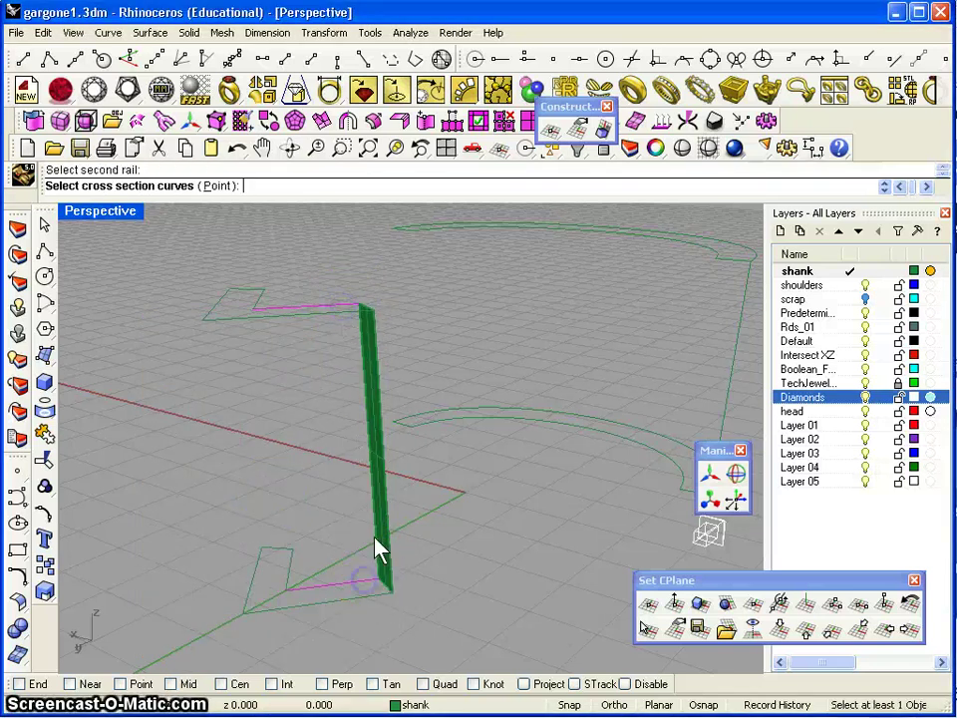
pyautogui.click(376, 533)
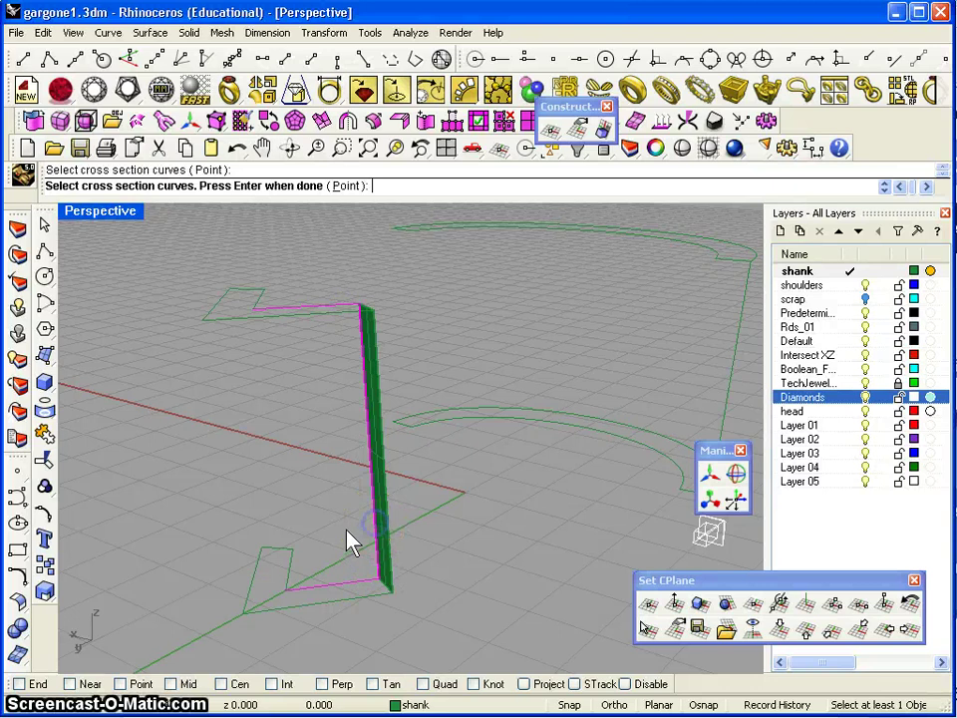
pyautogui.rightClick(349, 539)
pyautogui.click(183, 633)
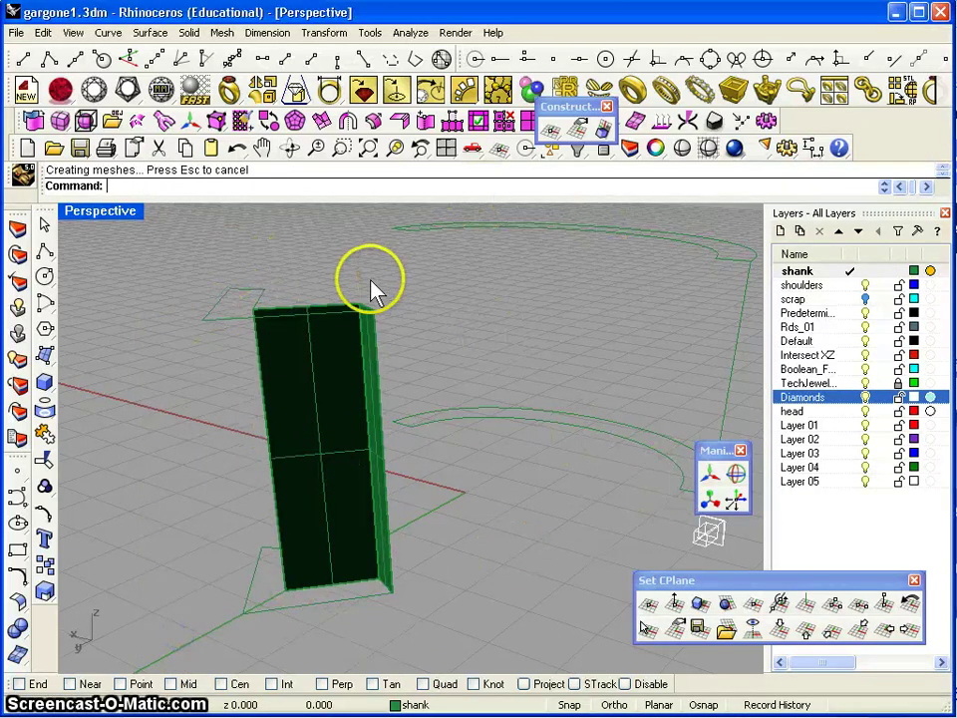
# Sweep the new surface's free vertical edge along the upper and lower inner segments of the V's other arm
pyautogui.moveTo(213, 449); pyautogui.dragTo(249, 432, button='right')
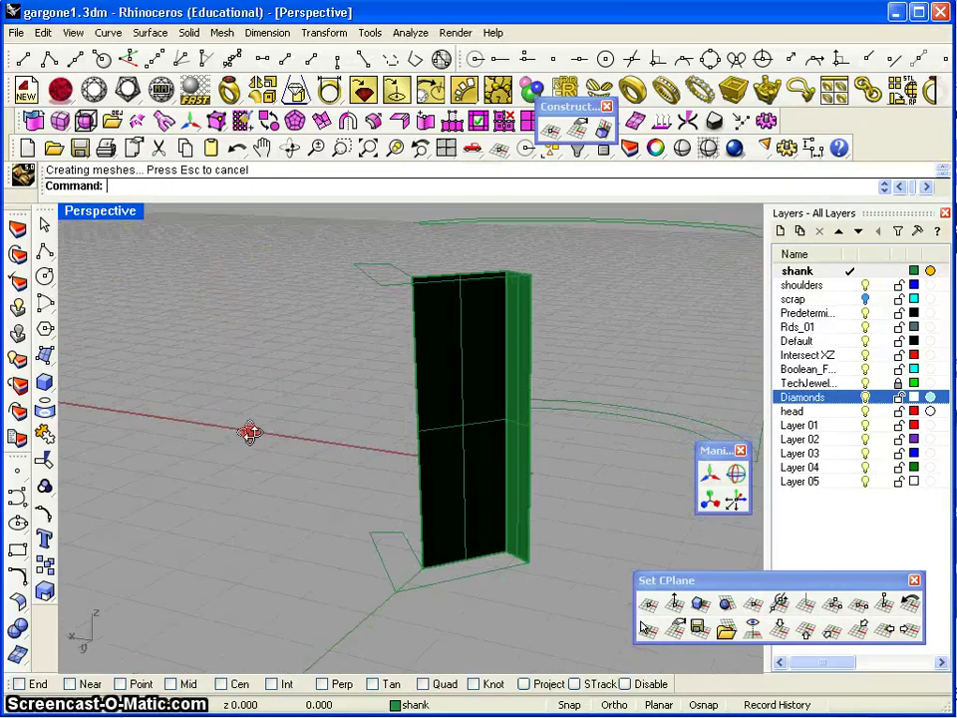
pyautogui.rightClick(408, 544)
pyautogui.click(407, 547)
pyautogui.click(404, 271)
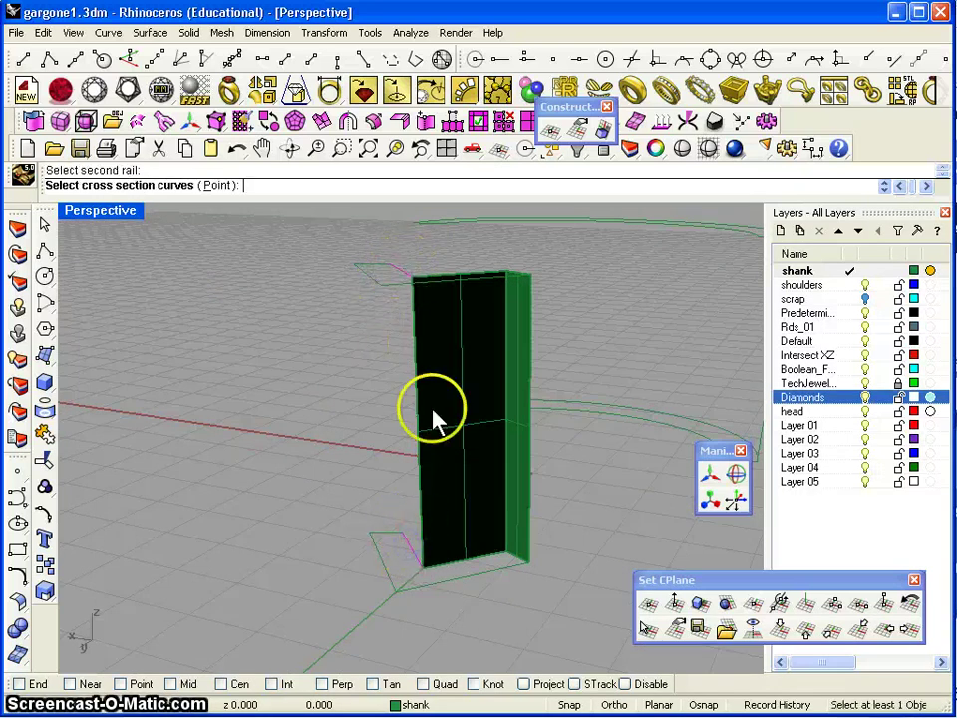
pyautogui.click(414, 382)
pyautogui.rightClick(382, 401)
pyautogui.click(183, 633)
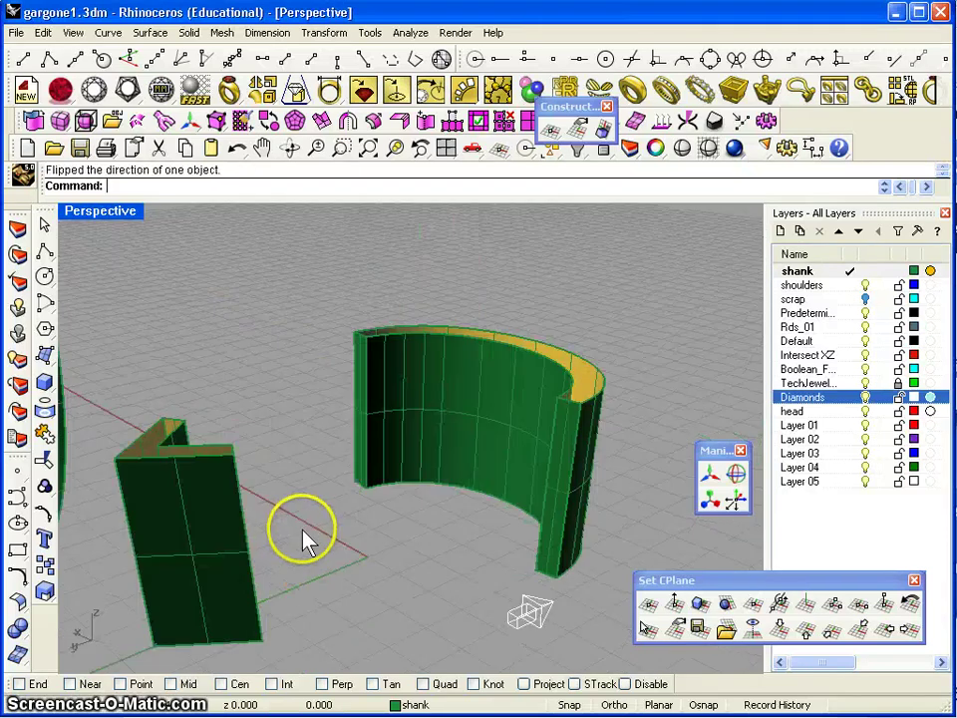
# Cap the planar holes of the crescent-shaped polysurface
pyautogui.moveTo(310, 538); pyautogui.dragTo(333, 527, button='right')
pyautogui.scroll(2, 487, 515)
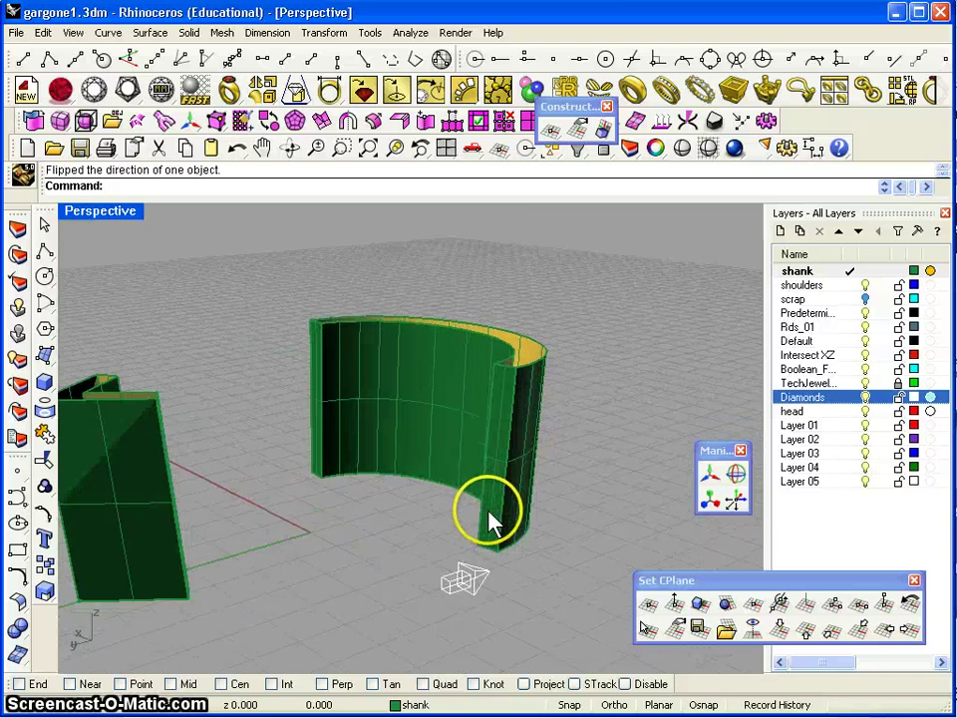
pyautogui.scroll(-2, 488, 515)
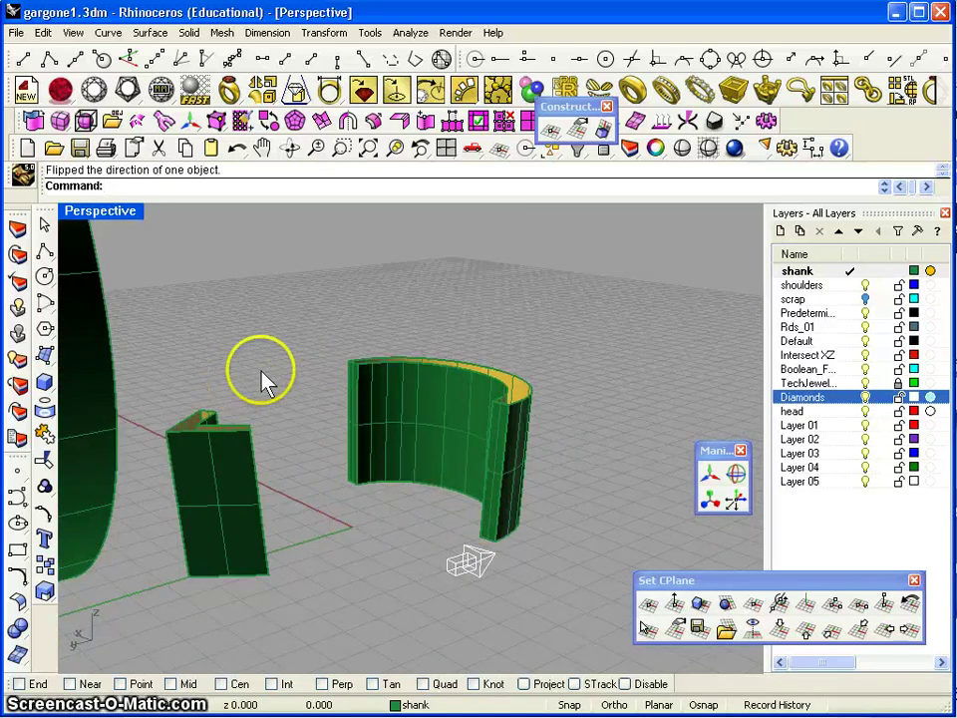
pyautogui.click(199, 32)
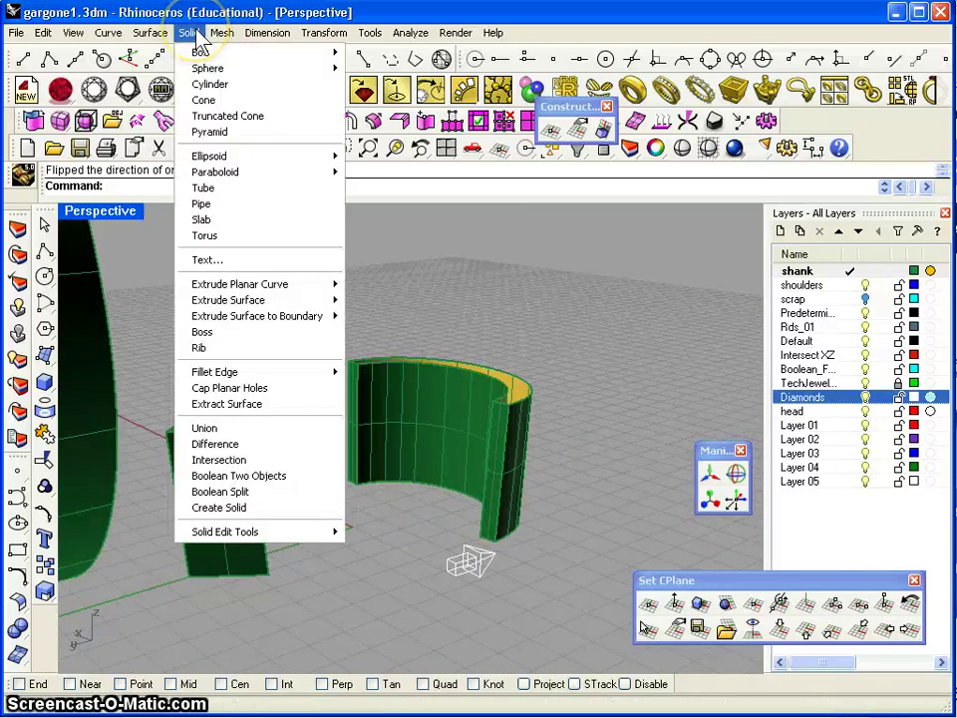
pyautogui.moveTo(174, 38)
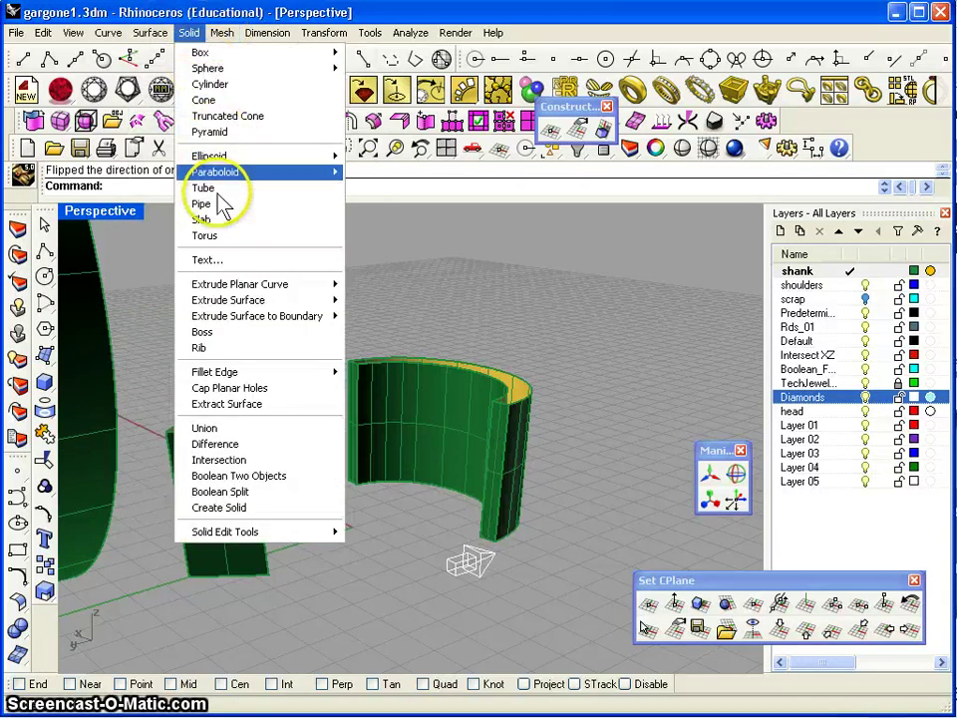
pyautogui.click(246, 390)
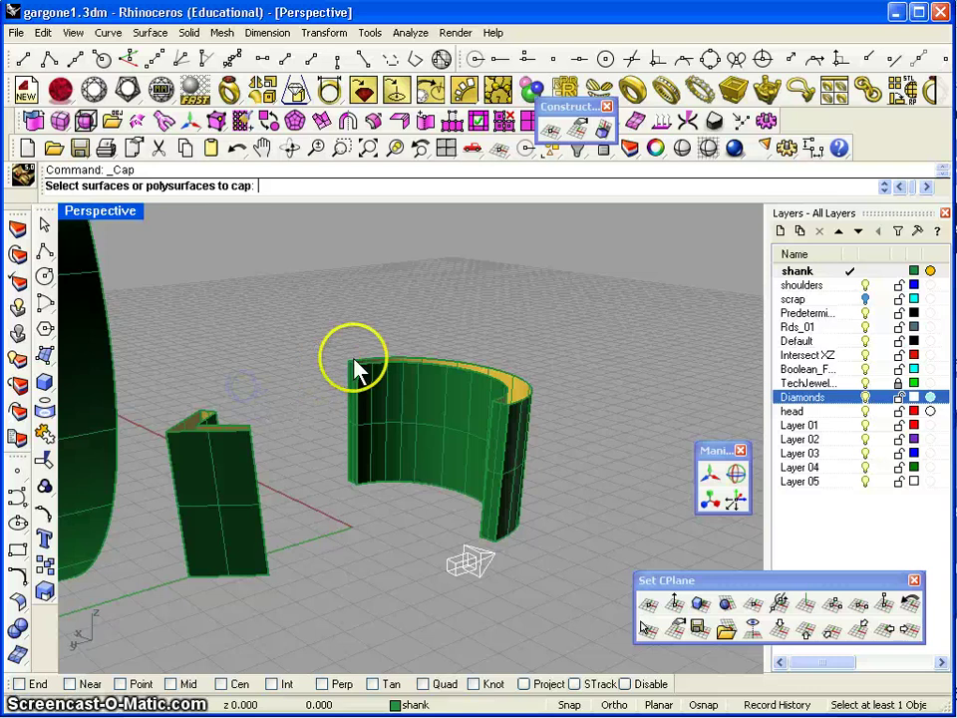
pyautogui.click(374, 363)
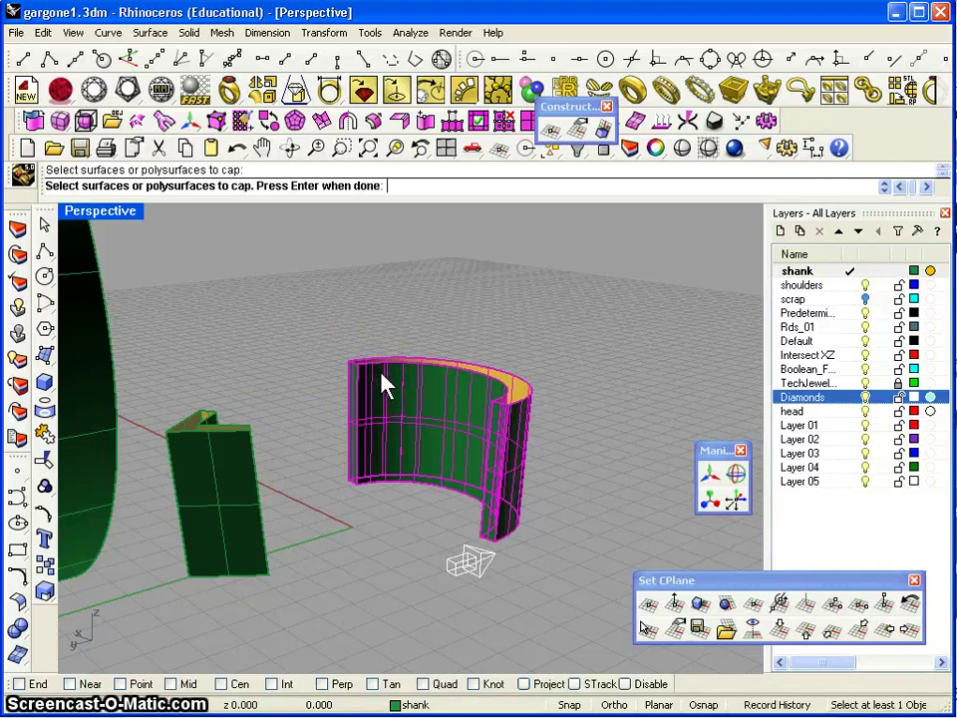
pyautogui.press('Return')
pyautogui.moveTo(538, 374)
pyautogui.mouseDown(button='right')
pyautogui.moveTo(495, 427)
pyautogui.moveTo(523, 387)
pyautogui.mouseUp(button='right')
# Try to cap the planar holes of the V-shaped polysurface
pyautogui.rightClick(246, 465)
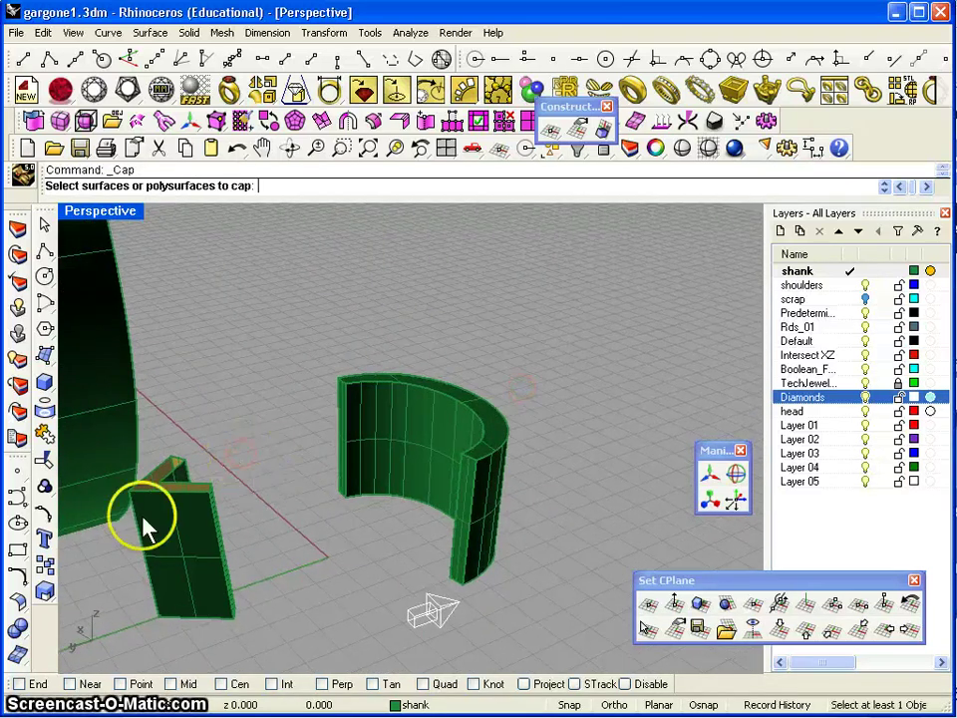
pyautogui.click(169, 493)
pyautogui.rightClick(221, 470)
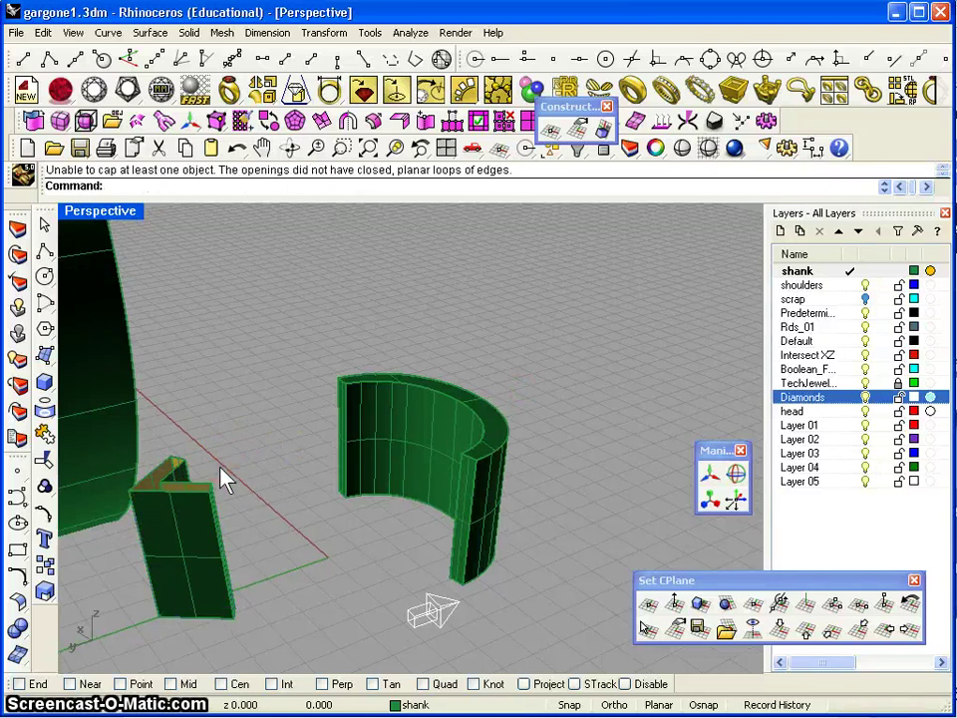
pyautogui.moveTo(229, 442); pyautogui.dragTo(248, 417, button='right')
pyautogui.scroll(-3, 250, 415)
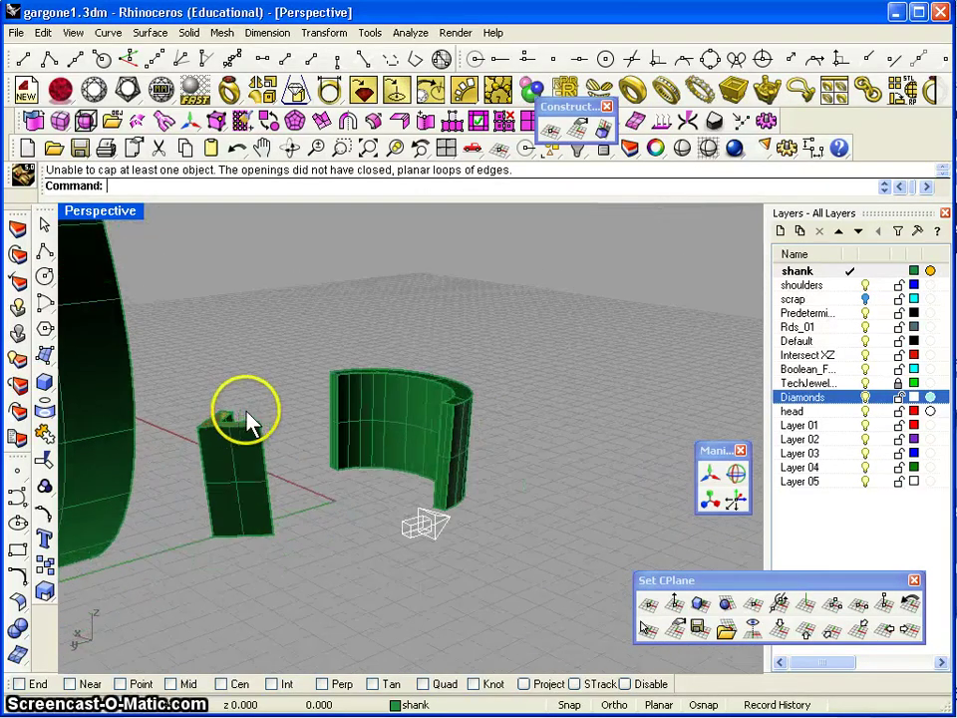
pyautogui.scroll(3, 246, 410)
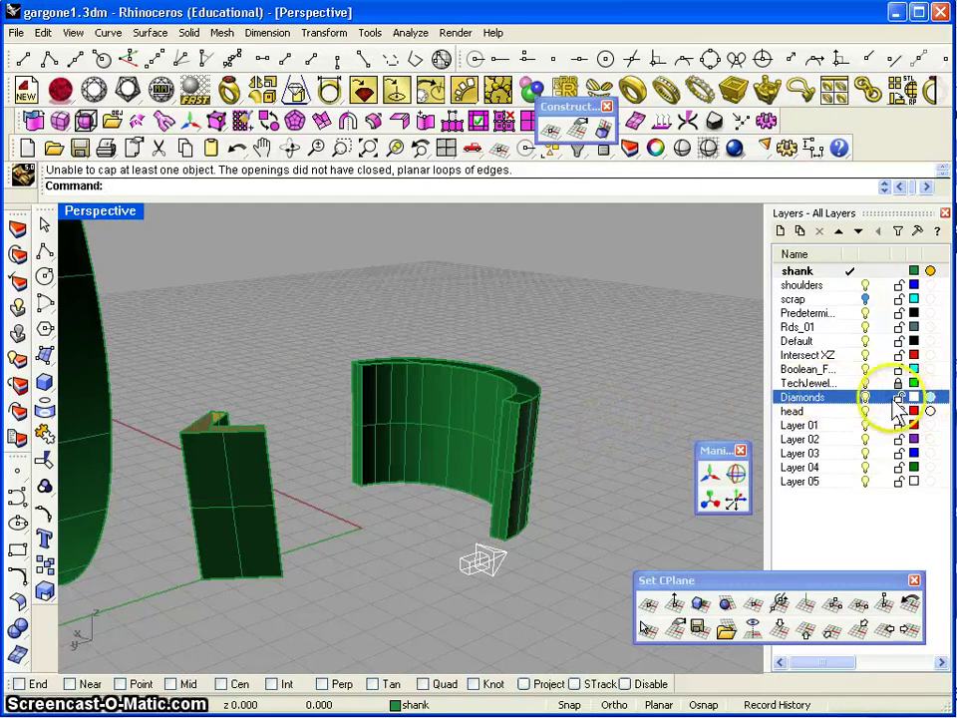
# Turn on the scrap layer and show all hidden objects
pyautogui.click(868, 299)
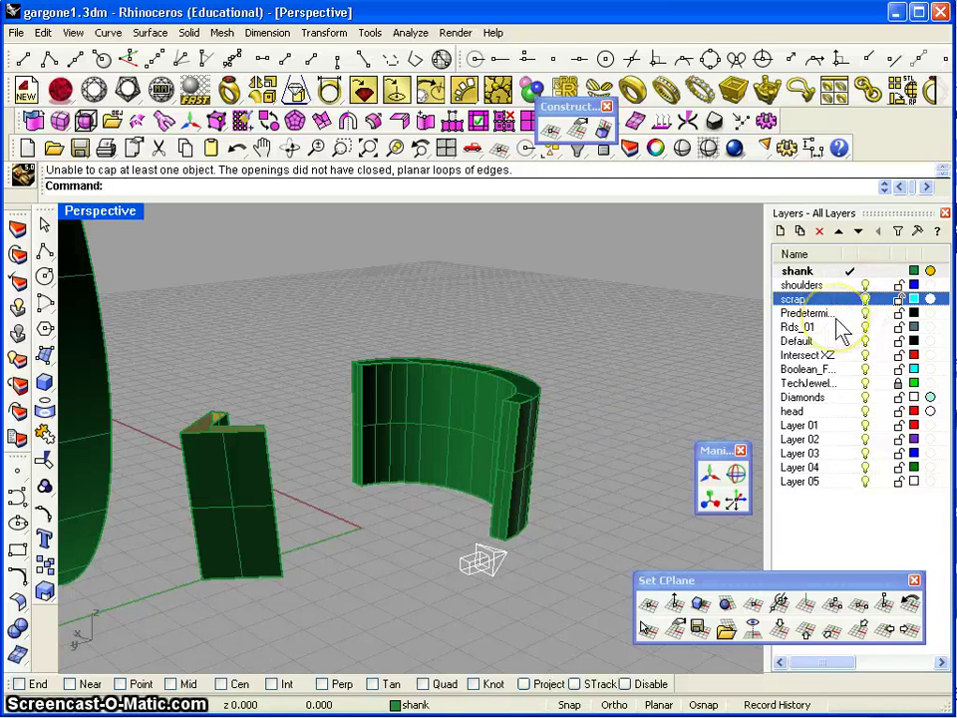
pyautogui.hotkey('ctrl', 'h')
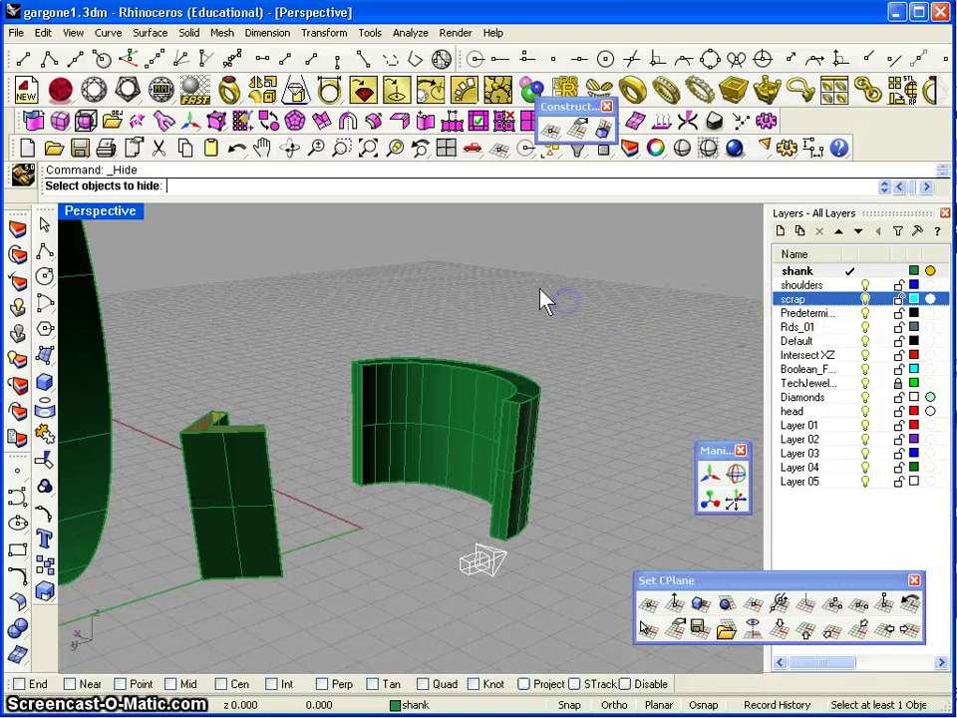
pyautogui.click(42, 33)
pyautogui.click(100, 229)
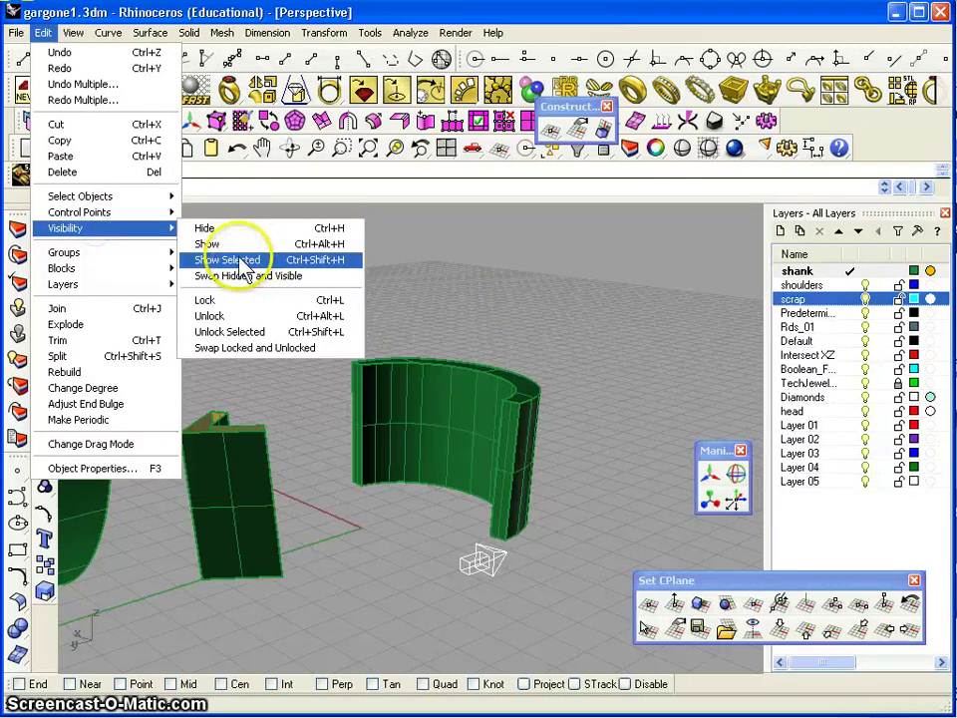
pyautogui.click(231, 245)
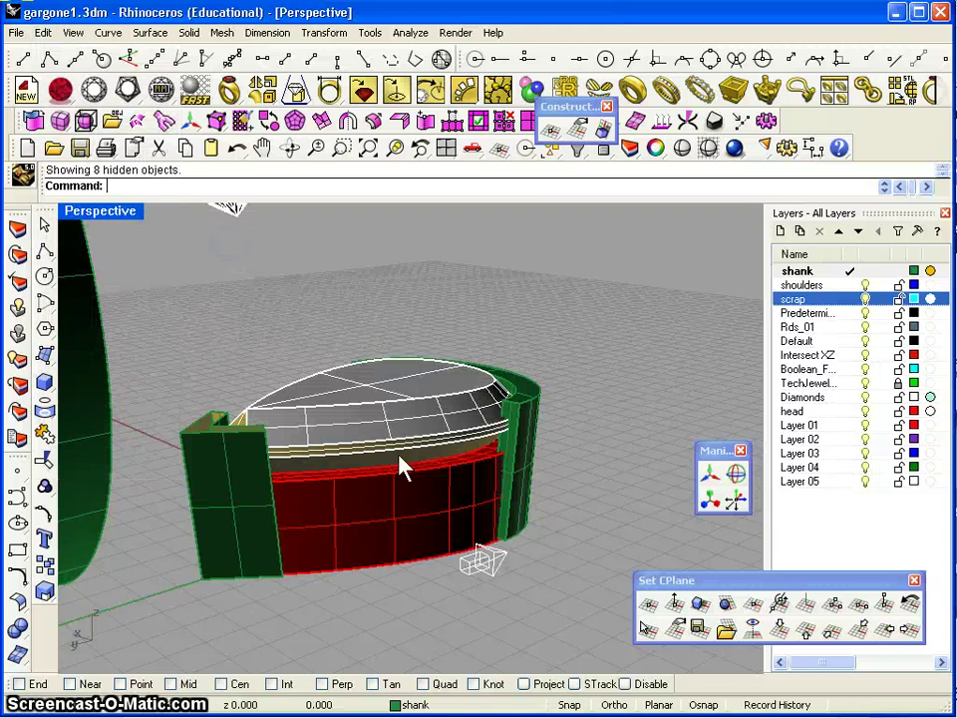
# Select the row of round diamonds floating above the pear-shaped stone and hide them
pyautogui.keyDown('shift'); pyautogui.moveTo(460, 379); pyautogui.dragTo(438, 339, button='right'); pyautogui.keyUp('shift')
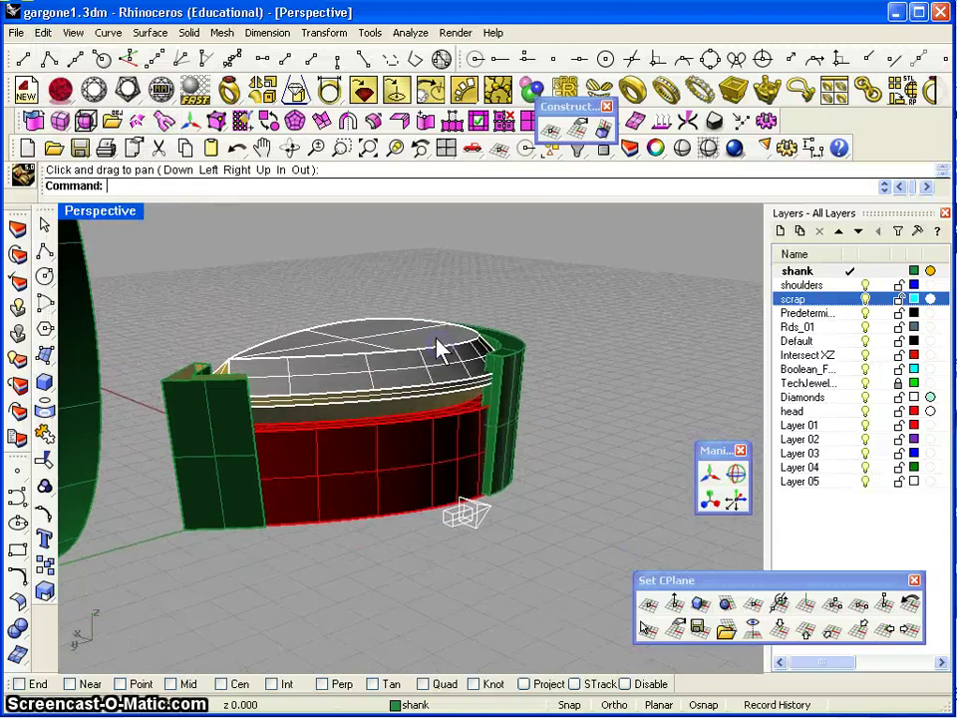
pyautogui.moveTo(404, 408); pyautogui.dragTo(457, 385, button='right')
pyautogui.moveTo(455, 385); pyautogui.dragTo(471, 465)
pyautogui.moveTo(470, 465); pyautogui.dragTo(472, 461, button='right')
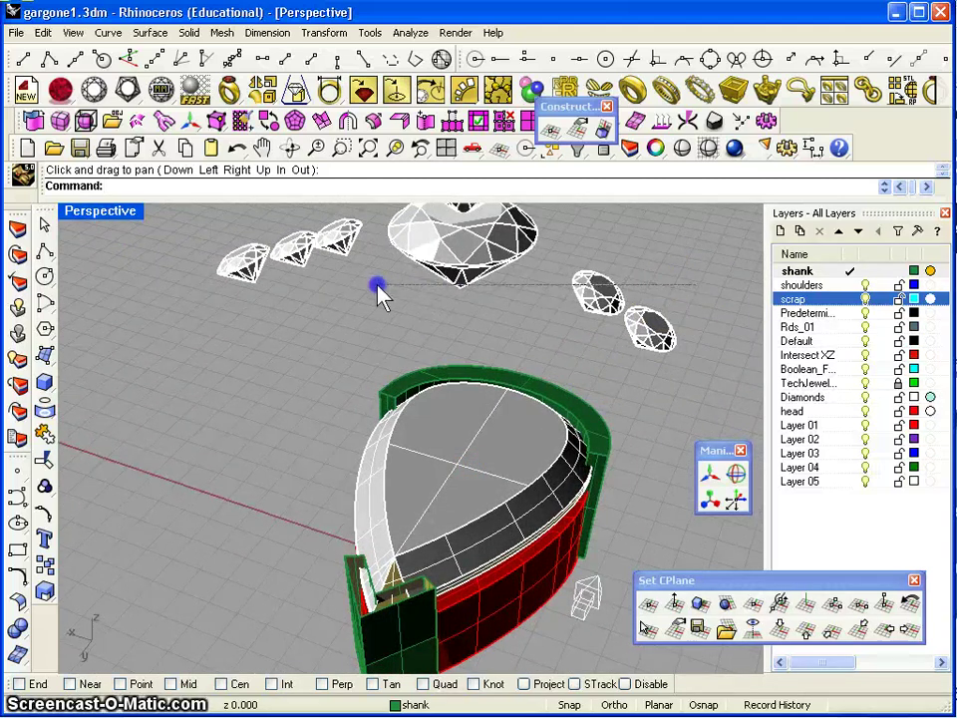
pyautogui.moveTo(232, 247); pyautogui.dragTo(231, 248)
pyautogui.moveTo(677, 256); pyautogui.dragTo(255, 298)
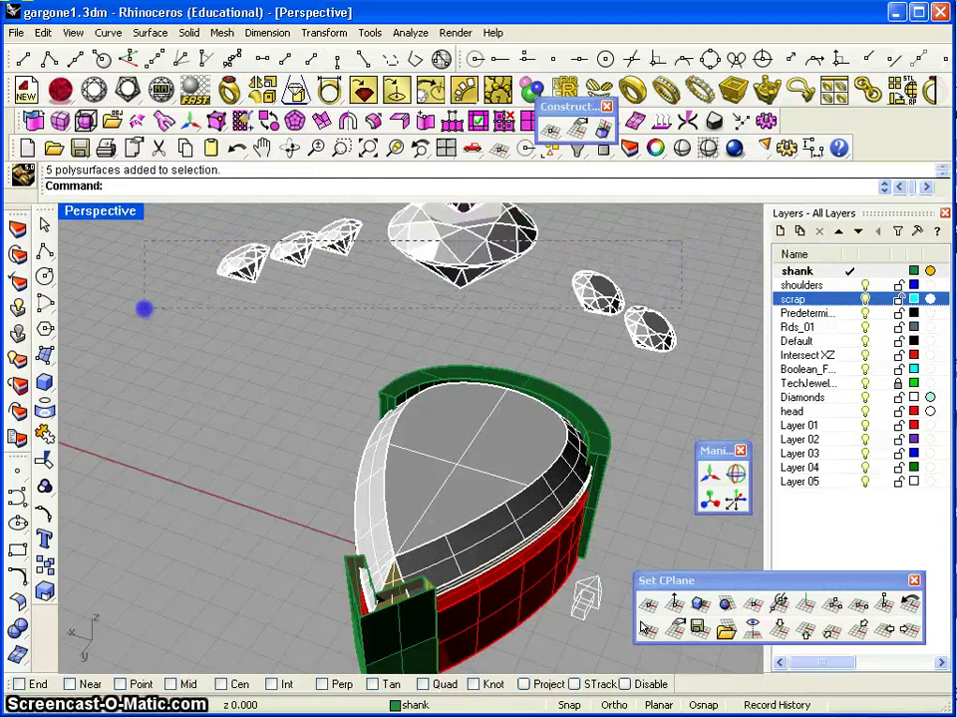
pyautogui.moveTo(133, 327); pyautogui.dragTo(131, 333)
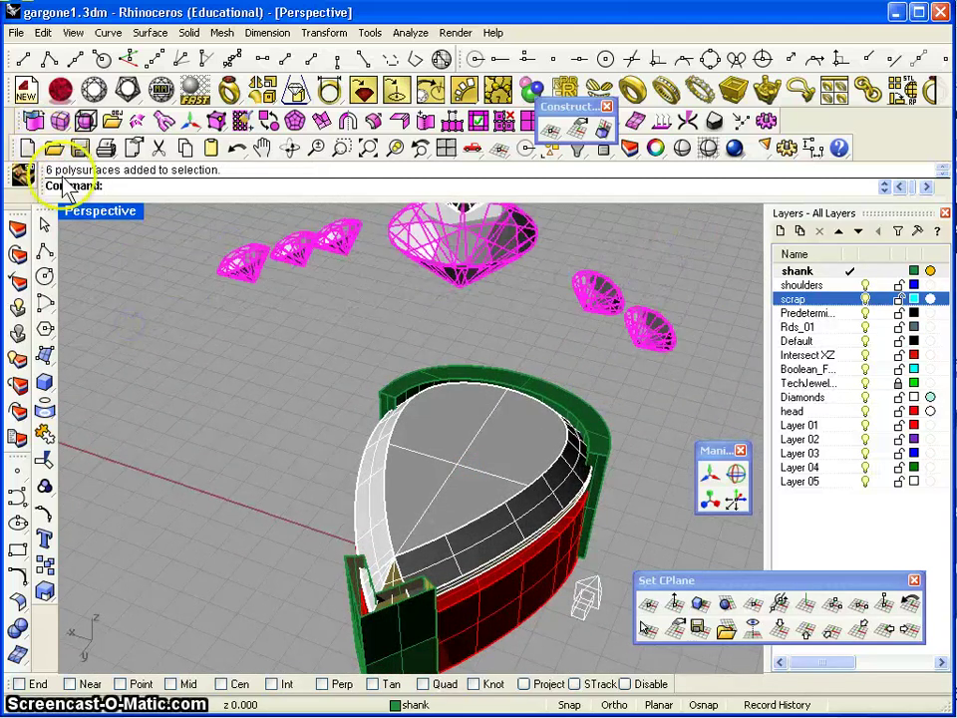
pyautogui.hotkey('ctrl', 'h')
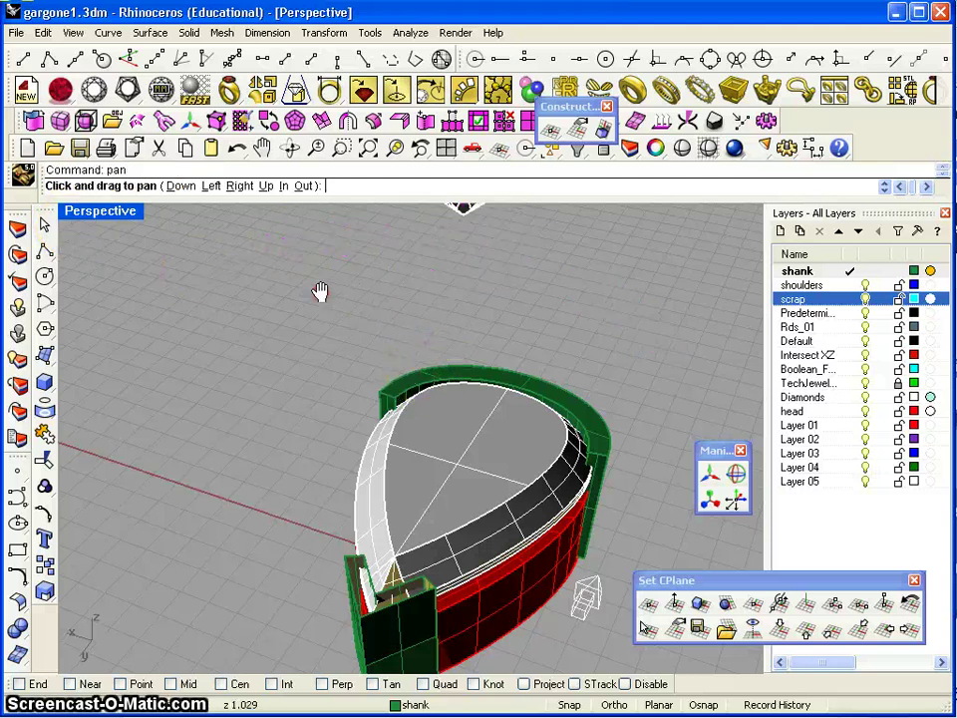
# Examine how the V-shaped and crescent-shaped pieces fit around the pear-shaped stone, and how the setting sits relative to the shank
pyautogui.moveTo(489, 400); pyautogui.dragTo(405, 339, button='right')
pyautogui.moveTo(407, 339); pyautogui.dragTo(402, 331)
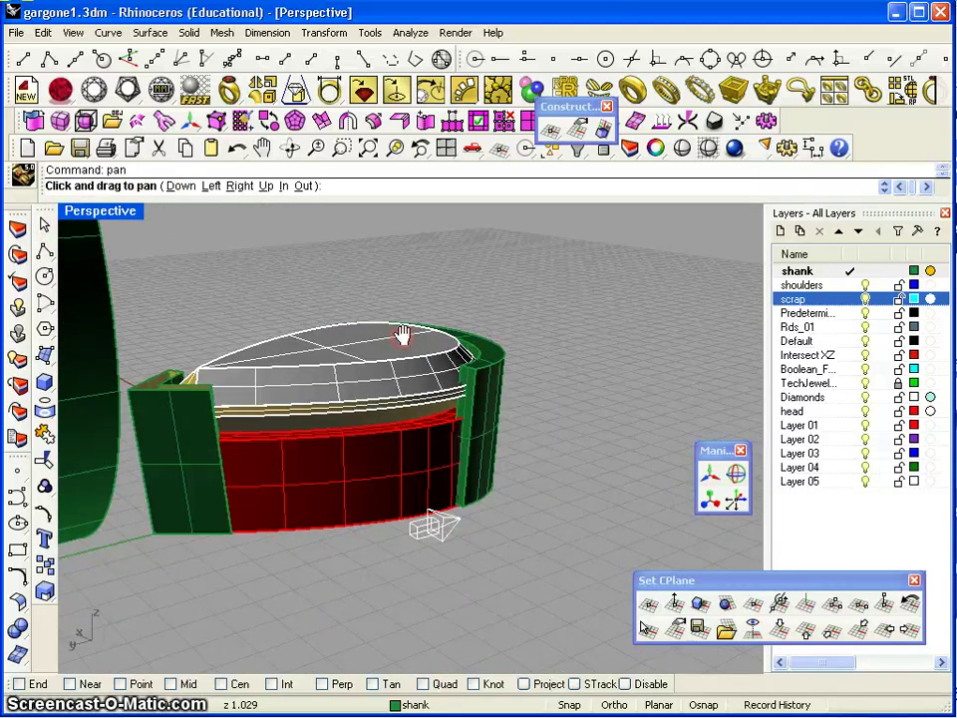
pyautogui.moveTo(288, 554); pyautogui.dragTo(483, 573, button='right')
pyautogui.scroll(-8, 409, 523)
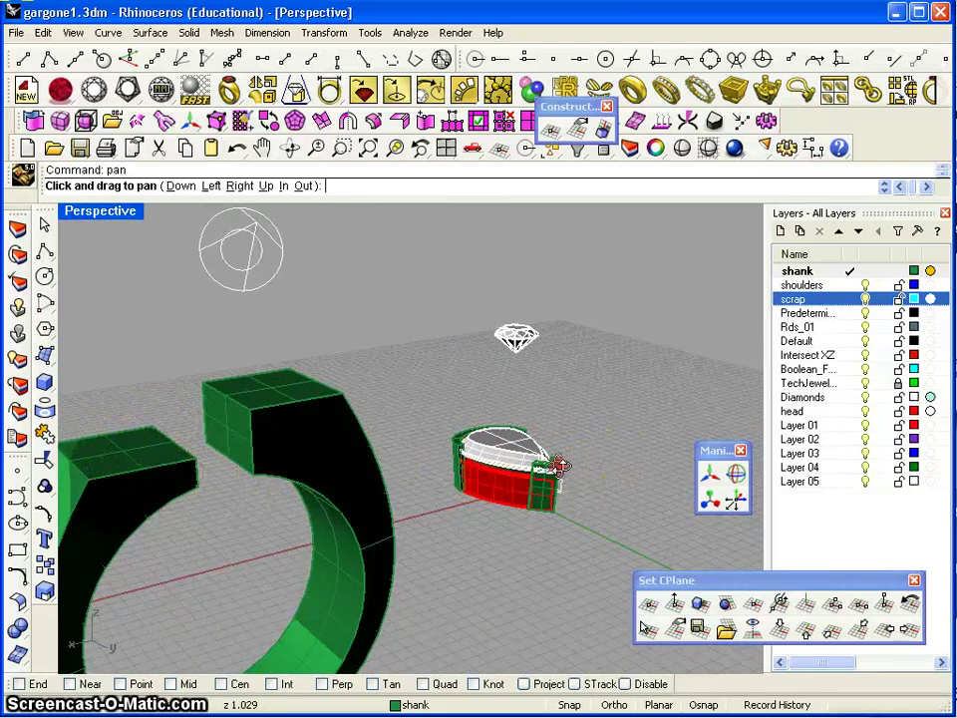
pyautogui.moveTo(560, 465); pyautogui.dragTo(368, 440, button='right')
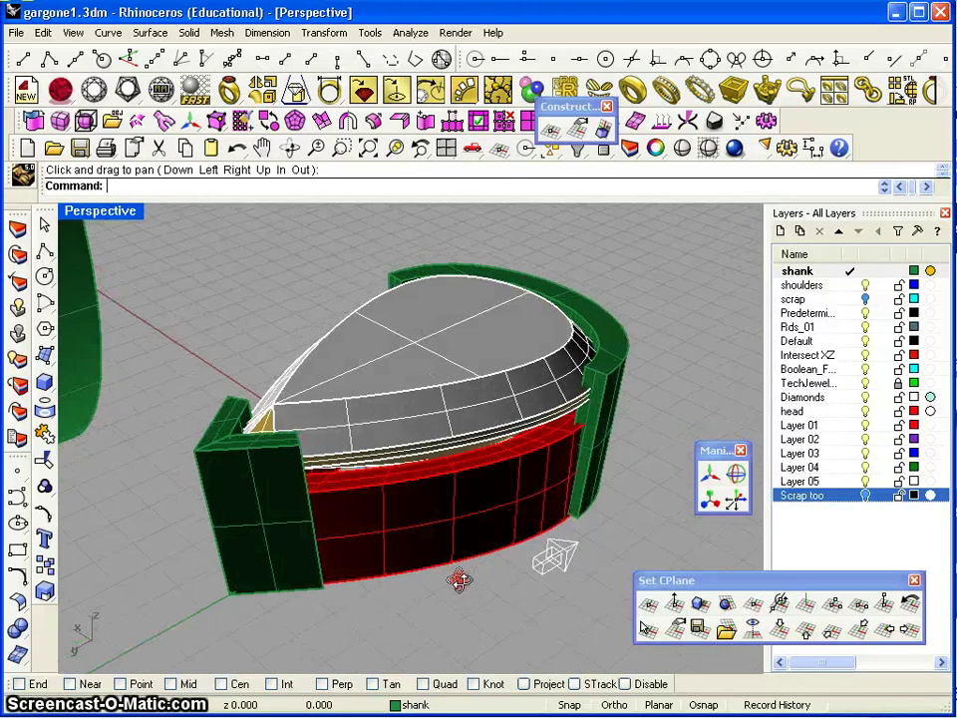
pyautogui.moveTo(459, 581); pyautogui.dragTo(432, 518, button='right')
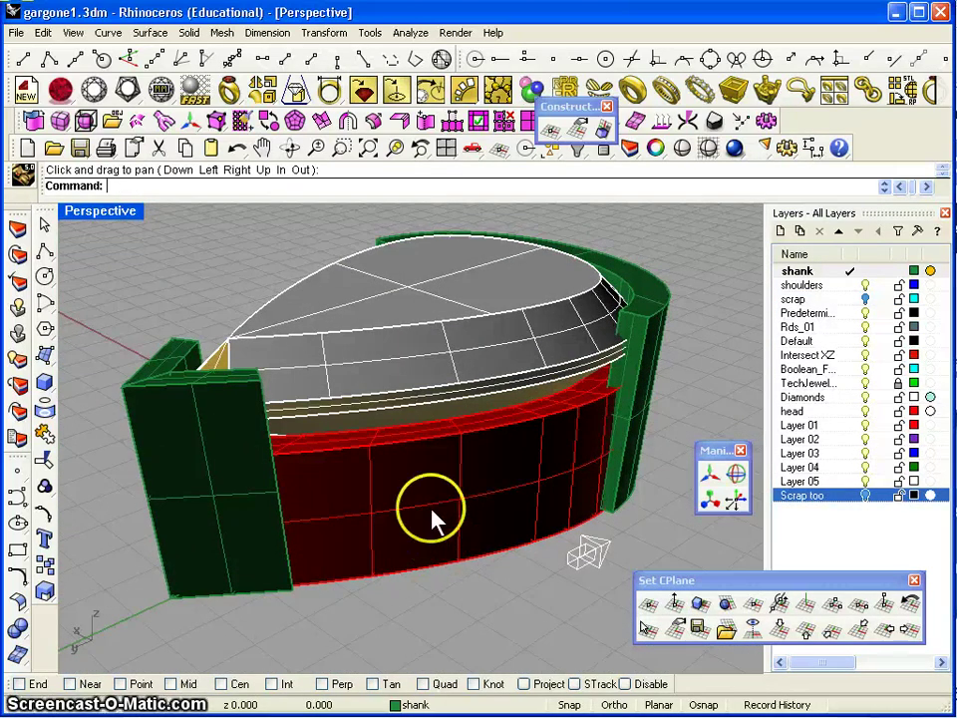
# Move the V-shaped and crescent-shaped polysurfaces to the head layer and clear the selection
pyautogui.click(188, 443)
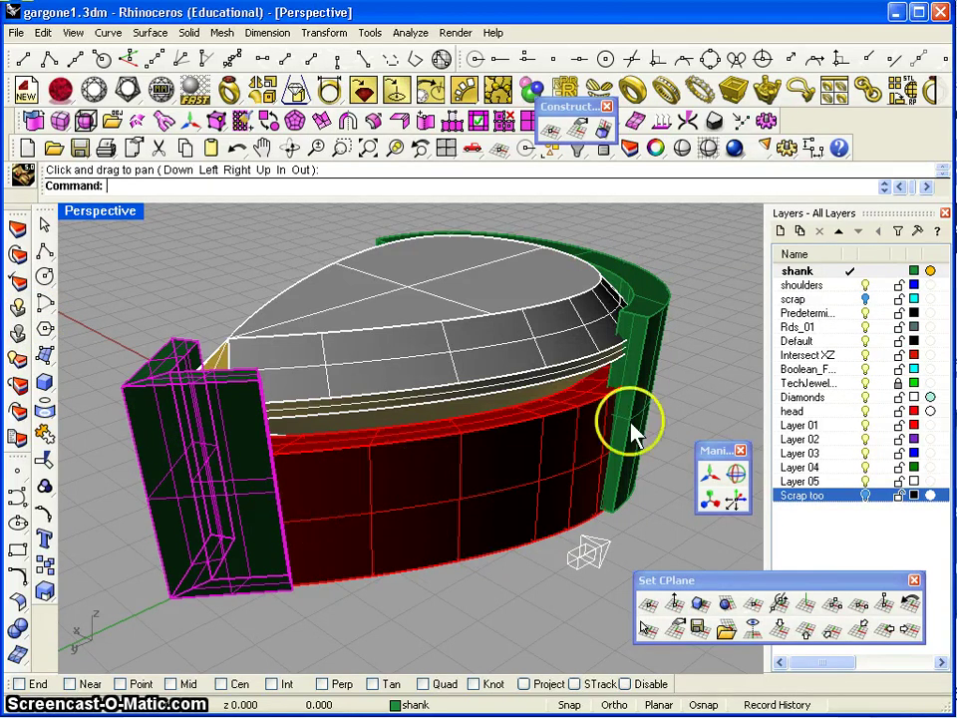
pyautogui.click(638, 375)
pyautogui.click(674, 390)
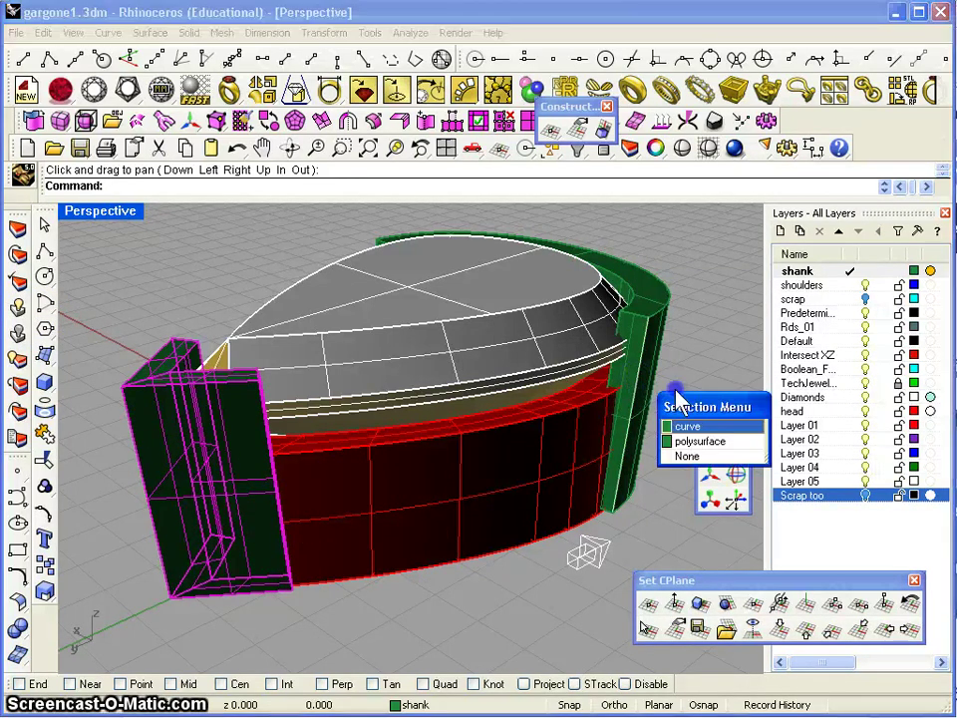
pyautogui.click(653, 391)
pyautogui.keyDown('shift'); pyautogui.click(194, 506); pyautogui.keyUp('shift')
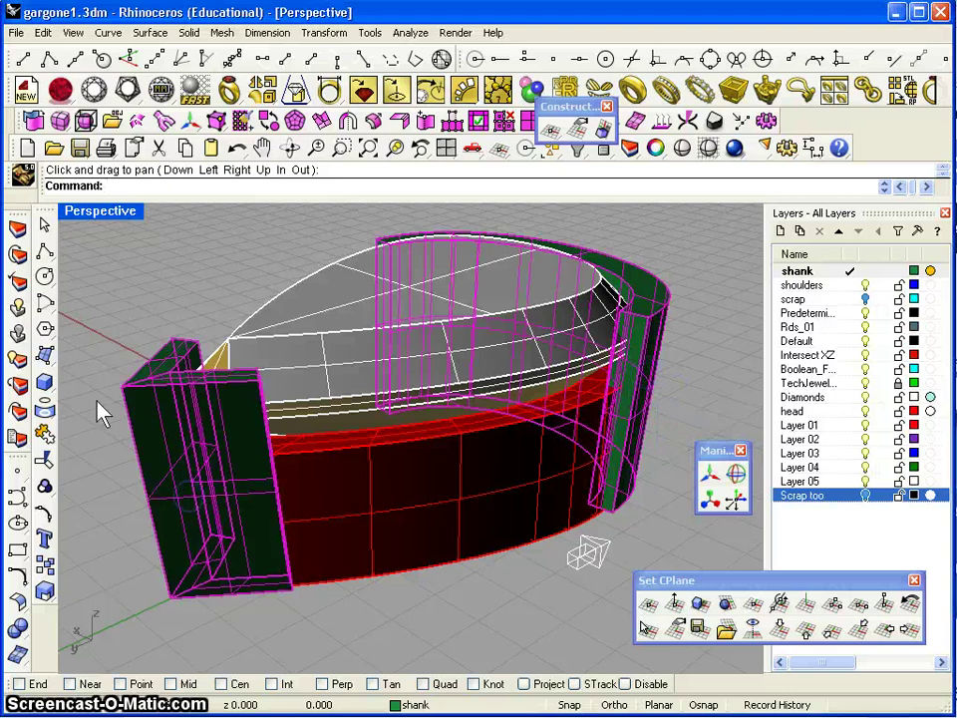
pyautogui.click(17, 258)
pyautogui.moveTo(734, 439); pyautogui.dragTo(737, 475)
pyautogui.click(551, 484)
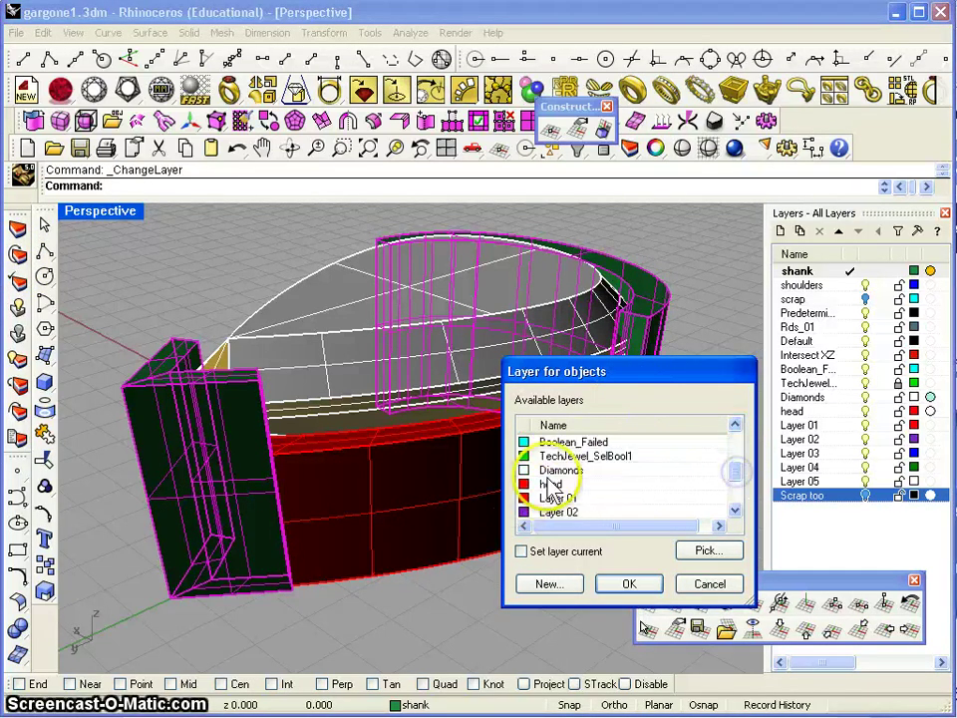
pyautogui.click(623, 585)
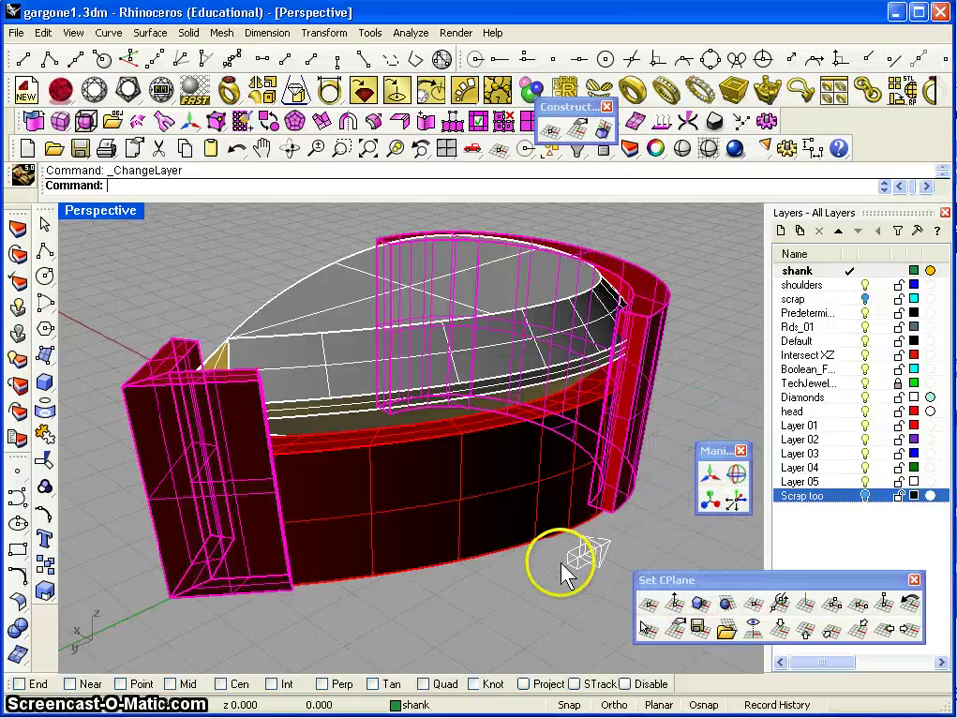
pyautogui.scroll(-5, 474, 590)
pyautogui.click(462, 607)
pyautogui.moveTo(502, 592); pyautogui.dragTo(473, 591, button='right')
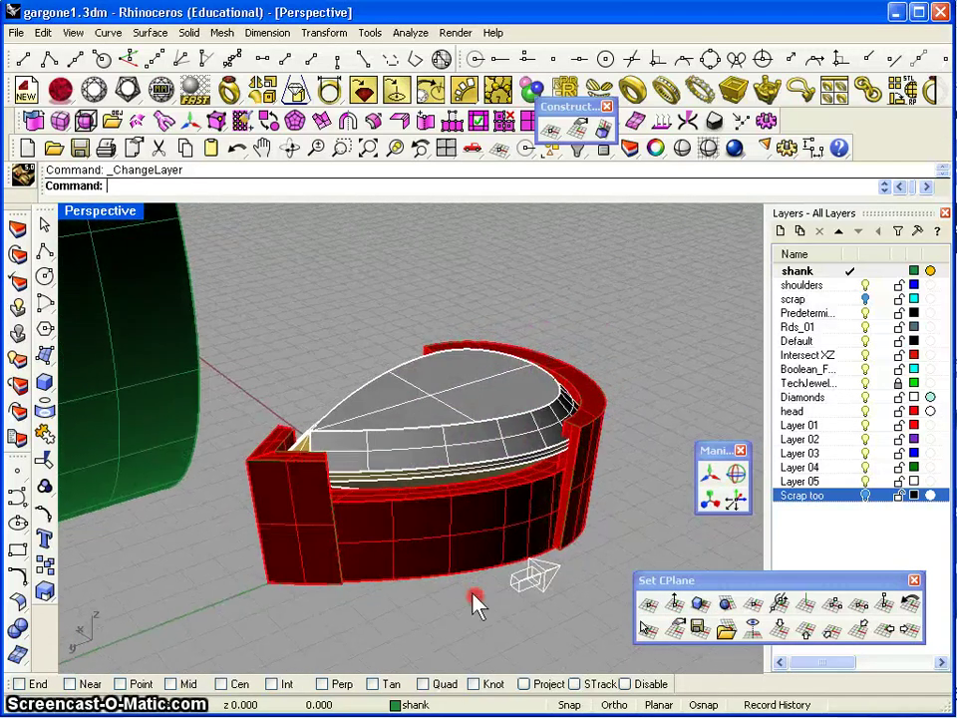
# Render a close-up of the pear-shaped setting in the perspective view, and close the render window
pyautogui.scroll(5, 474, 594)
pyautogui.click(734, 148)
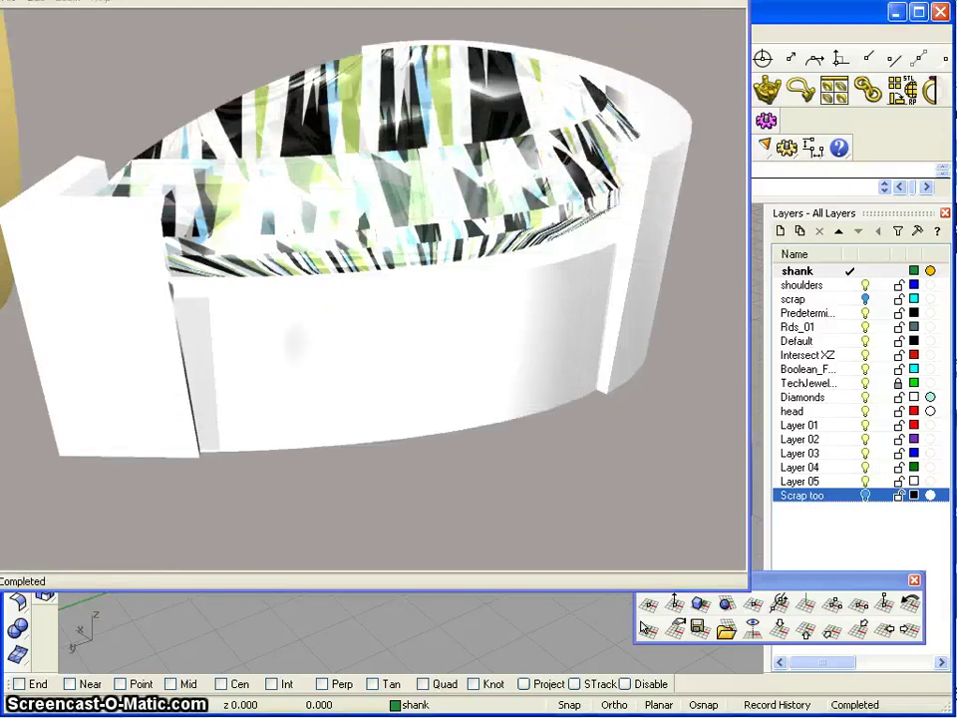
pyautogui.click(736, 2)
pyautogui.scroll(-8, 477, 479)
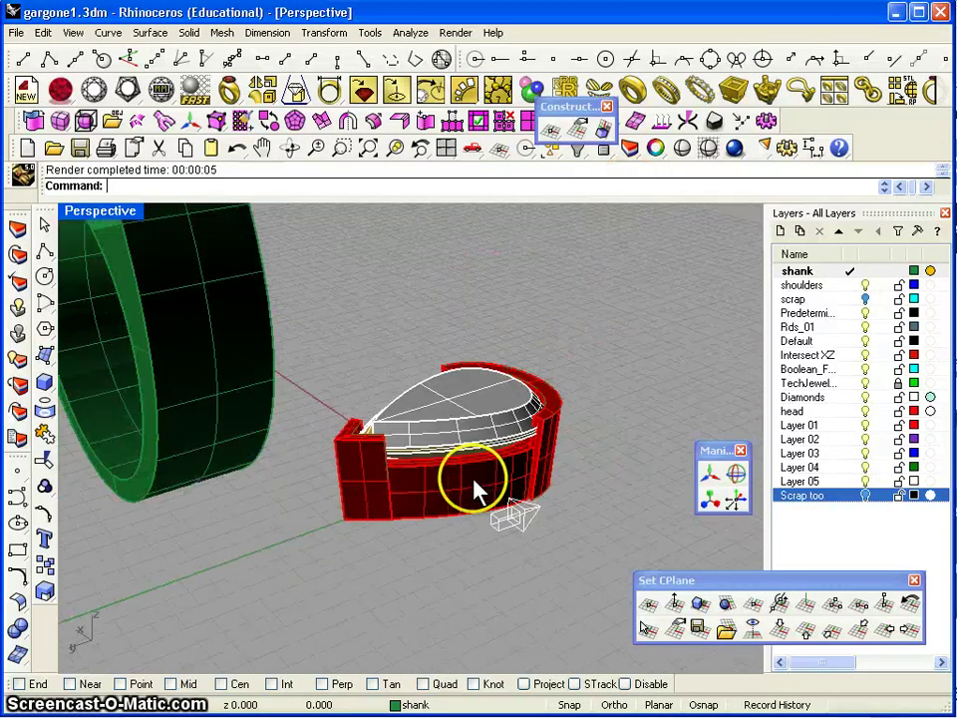
# Move the whole pear-shaped setting with its stone over the lower shoulder of the shank using the translate manipulator
pyautogui.moveTo(339, 501); pyautogui.dragTo(481, 475, button='right')
pyautogui.middleClick(342, 507)
pyautogui.moveTo(310, 507); pyautogui.dragTo(505, 457)
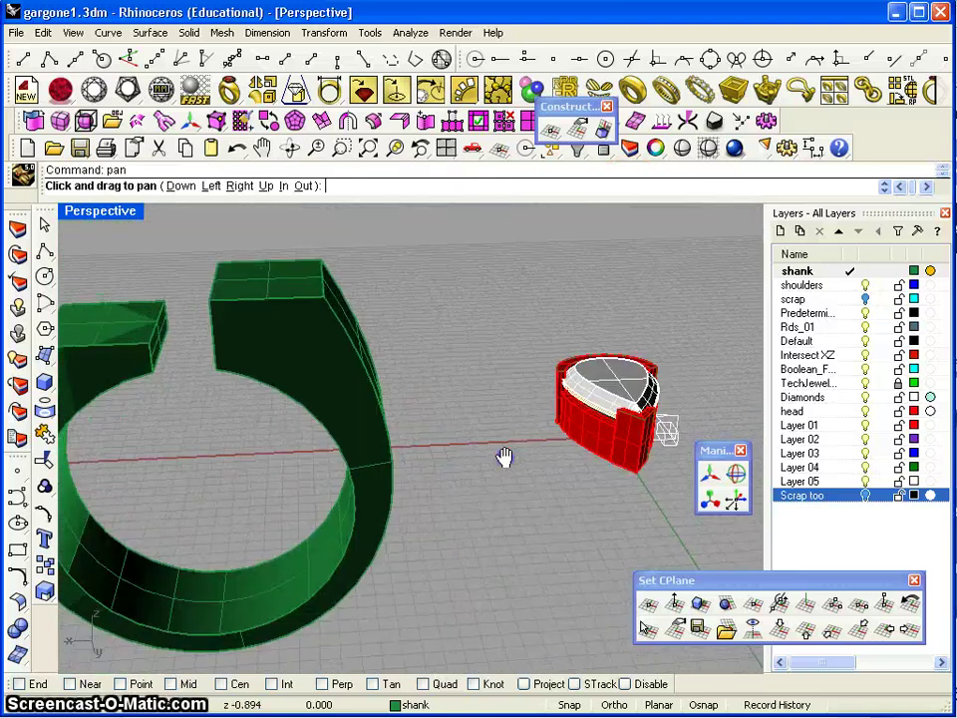
pyautogui.moveTo(407, 477); pyautogui.dragTo(522, 434, button='right')
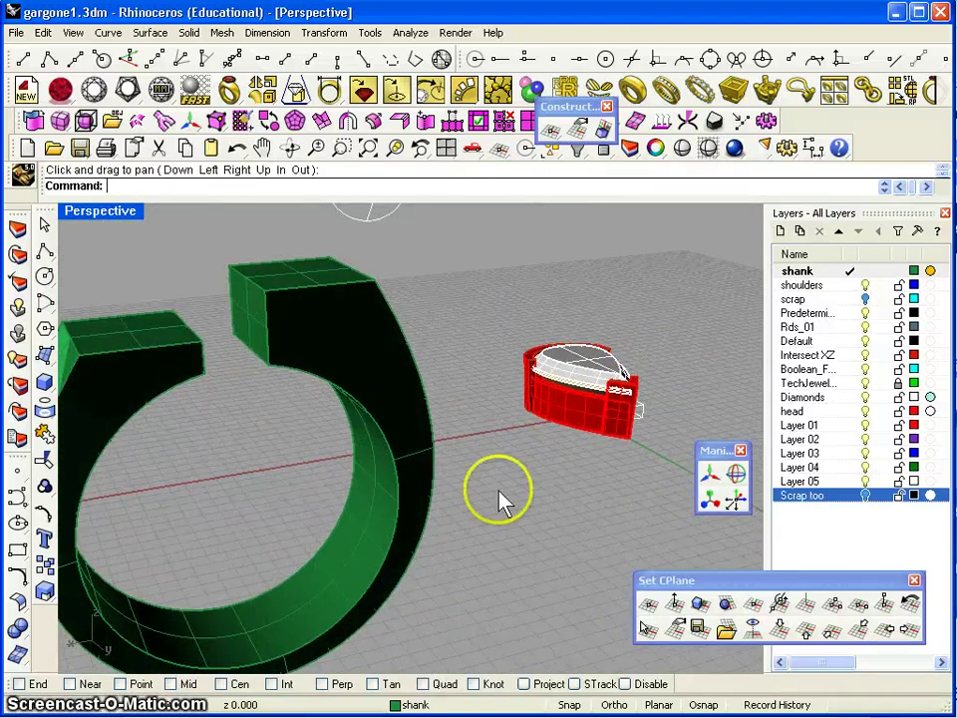
pyautogui.moveTo(547, 477); pyautogui.dragTo(512, 489, button='right')
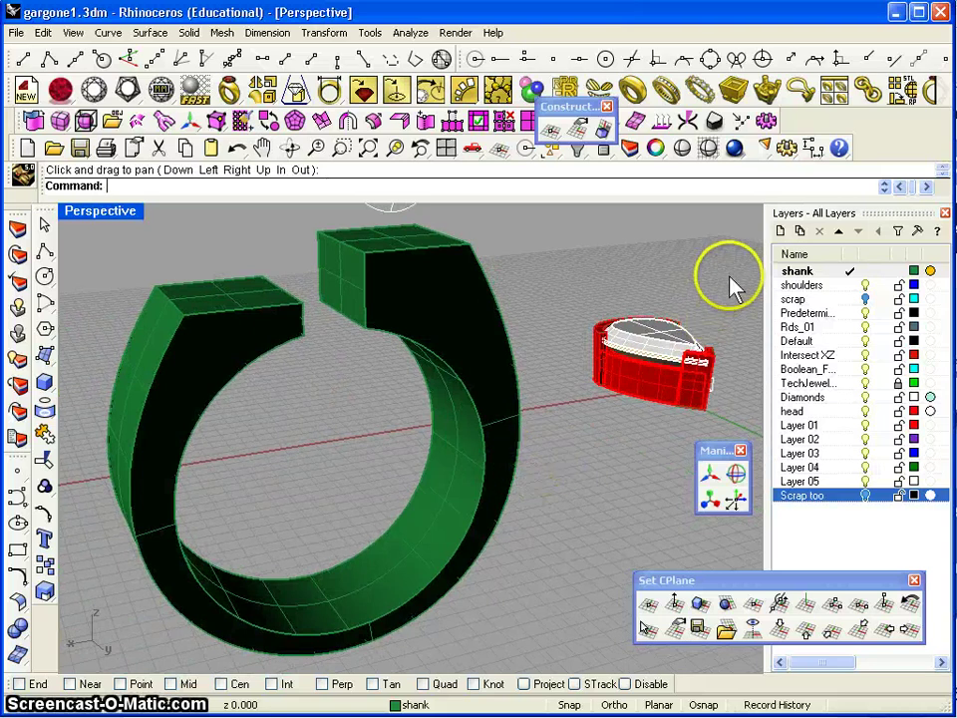
pyautogui.moveTo(563, 438); pyautogui.dragTo(559, 434)
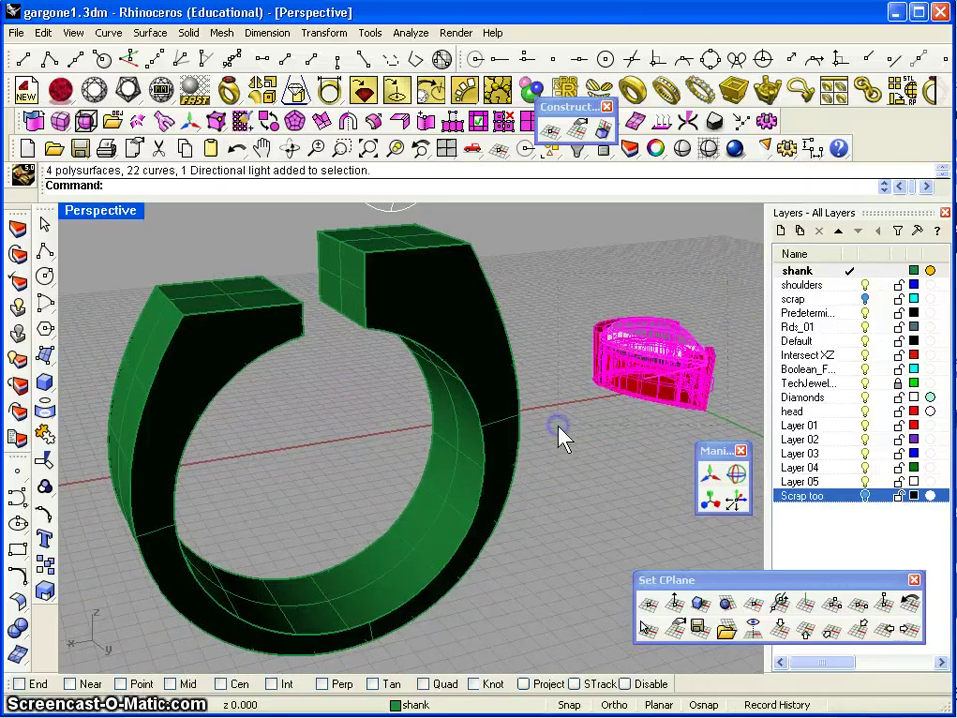
pyautogui.click(710, 473)
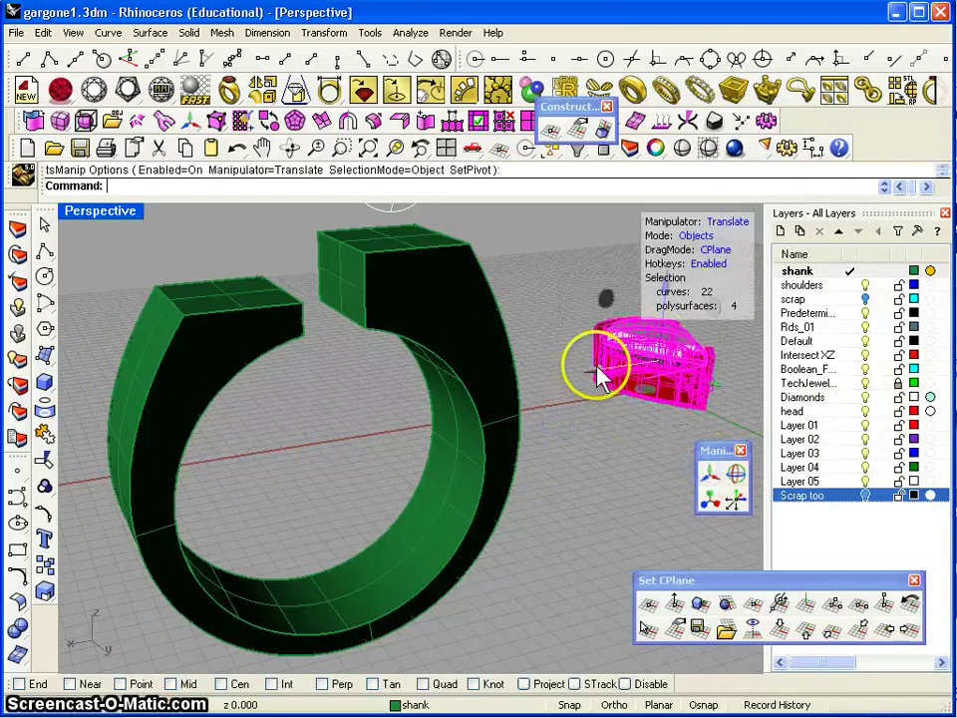
pyautogui.moveTo(709, 380); pyautogui.dragTo(804, 497)
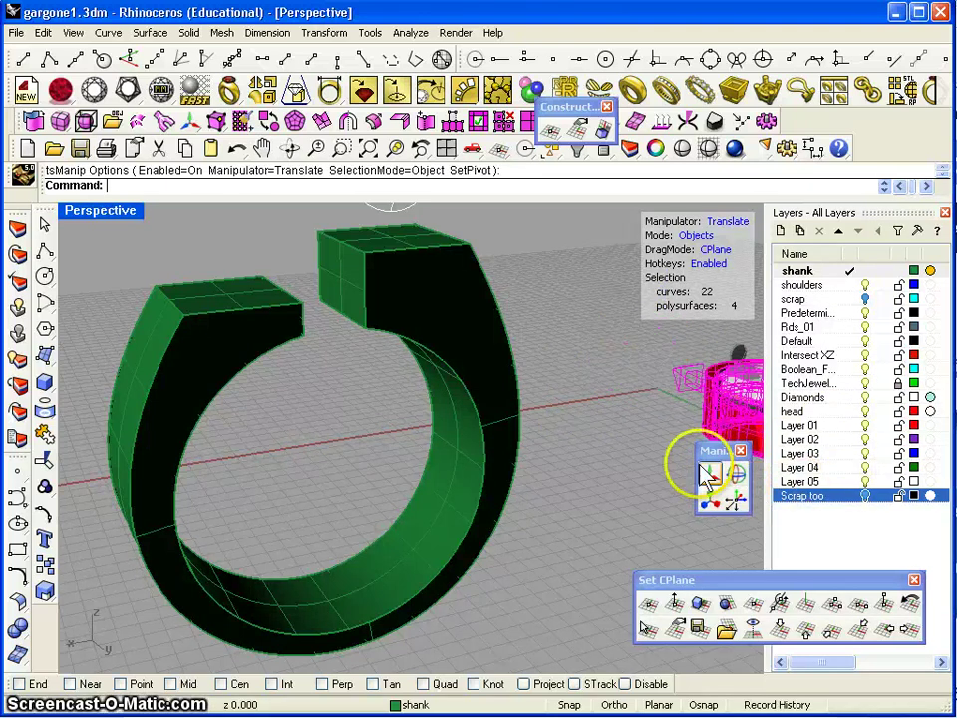
pyautogui.moveTo(716, 424); pyautogui.dragTo(226, 278)
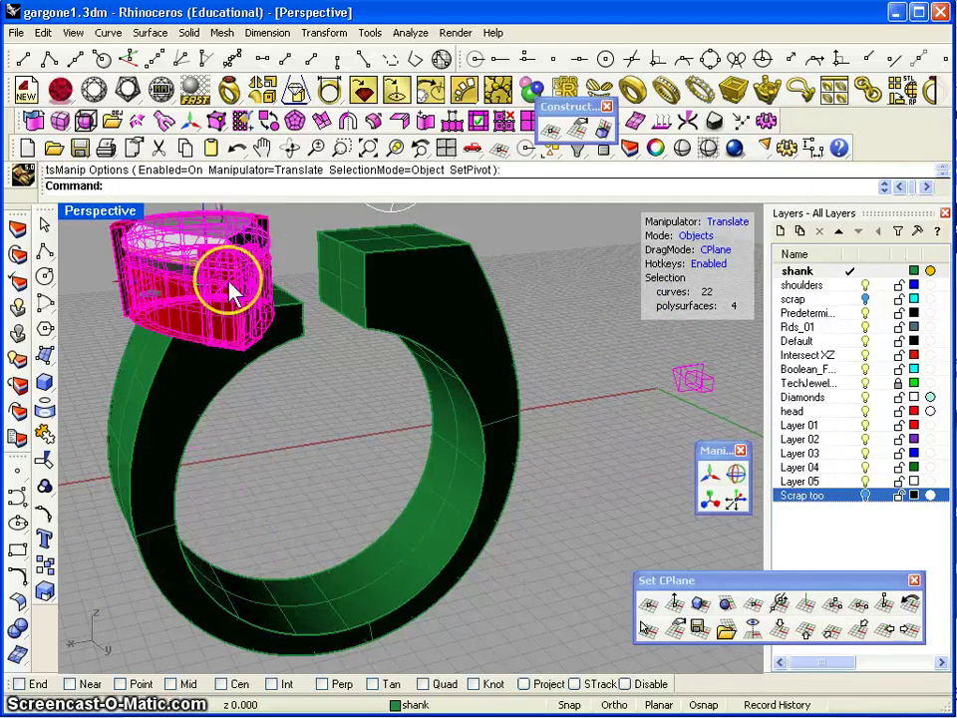
pyautogui.click(622, 391)
# In the Front view, lower the pear-shaped setting vertically until its base rests on the shank's lower shoulder, and clear the selection
pyautogui.doubleClick(94, 214)
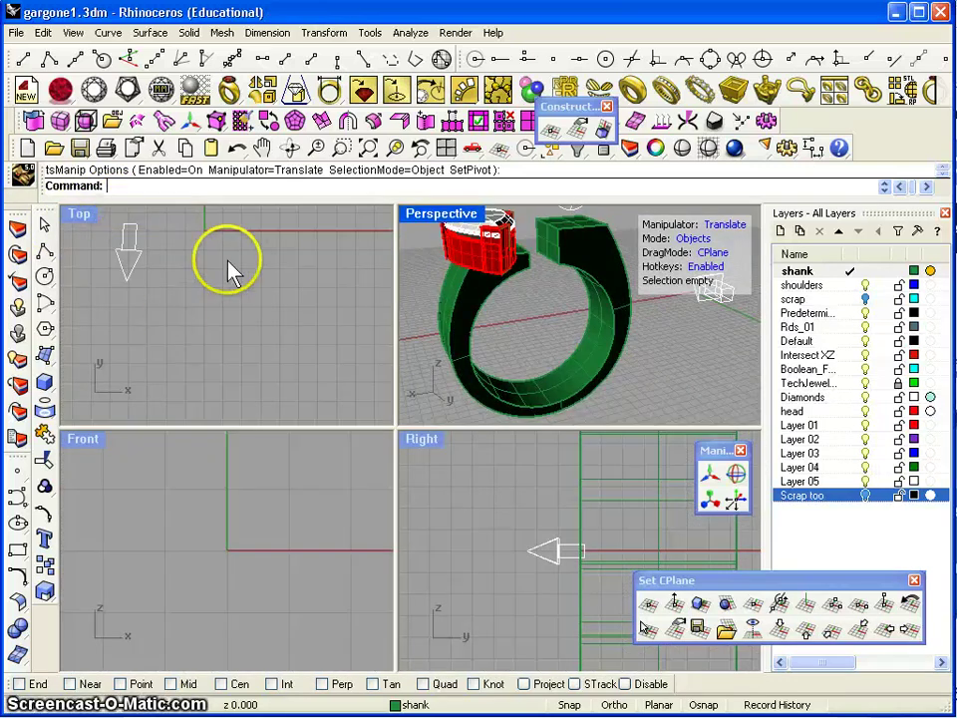
pyautogui.click(285, 301)
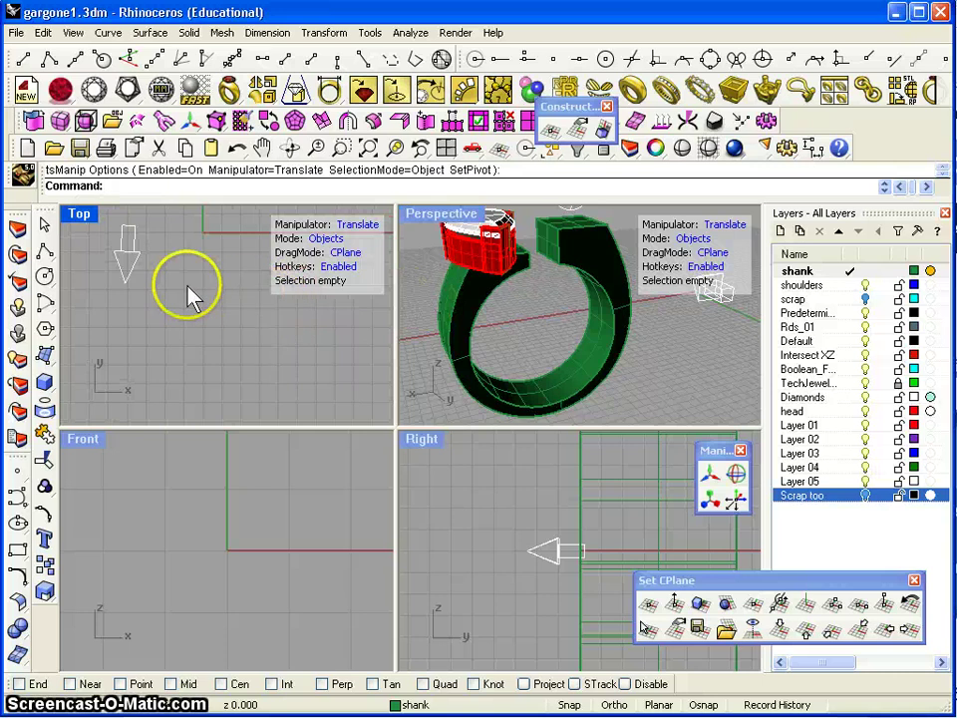
pyautogui.scroll(-3, 163, 287)
pyautogui.scroll(-5, 163, 289)
pyautogui.scroll(4, 159, 299)
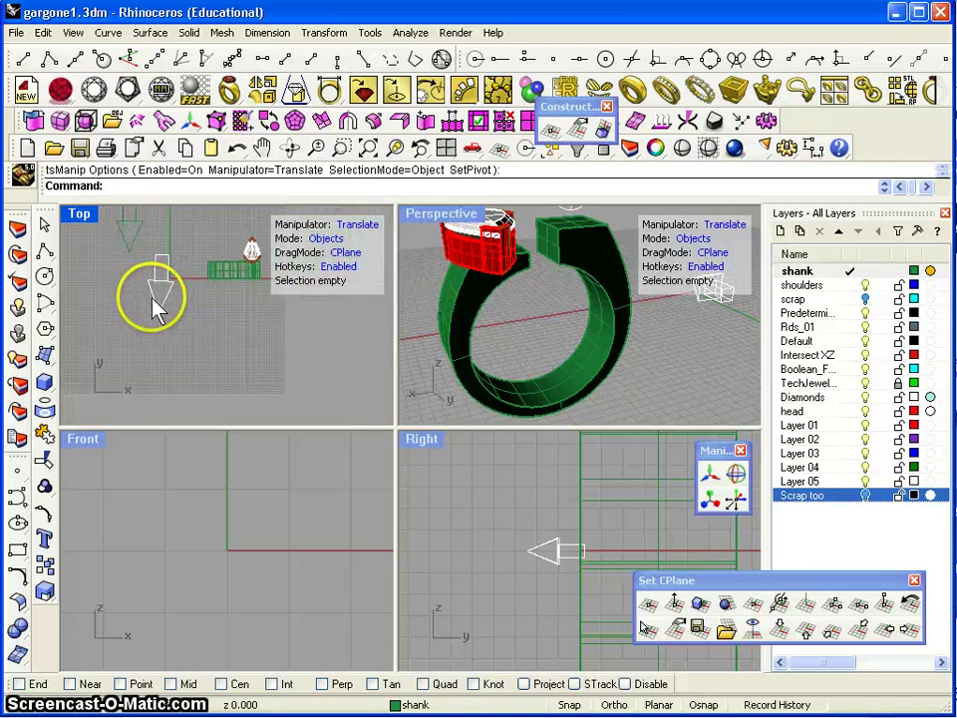
pyautogui.scroll(-3, 223, 500)
pyautogui.scroll(-4, 211, 511)
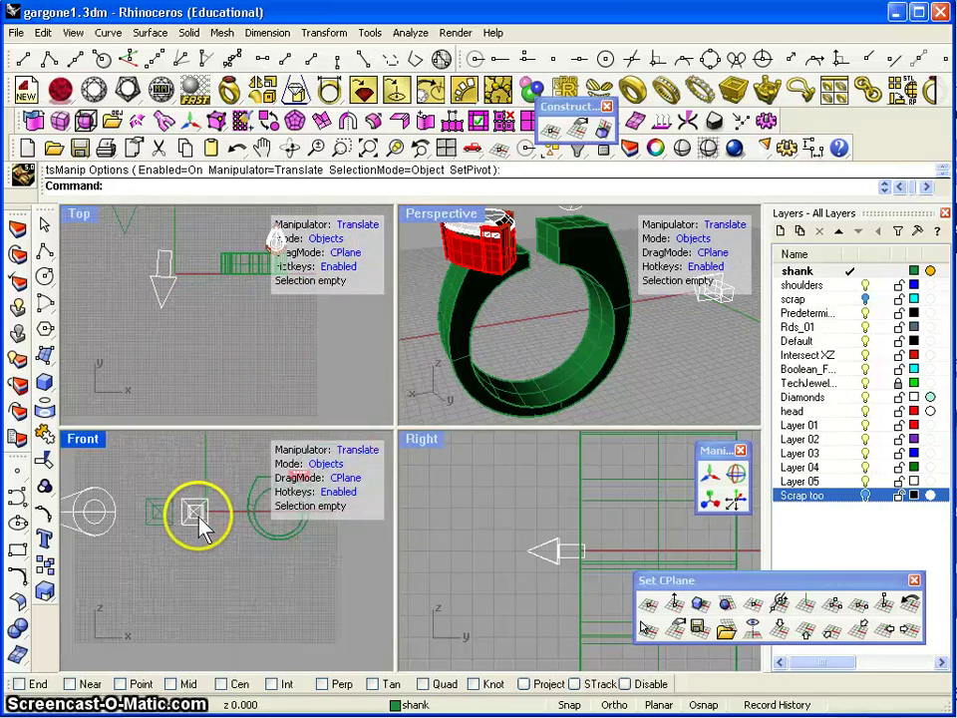
pyautogui.doubleClick(85, 440)
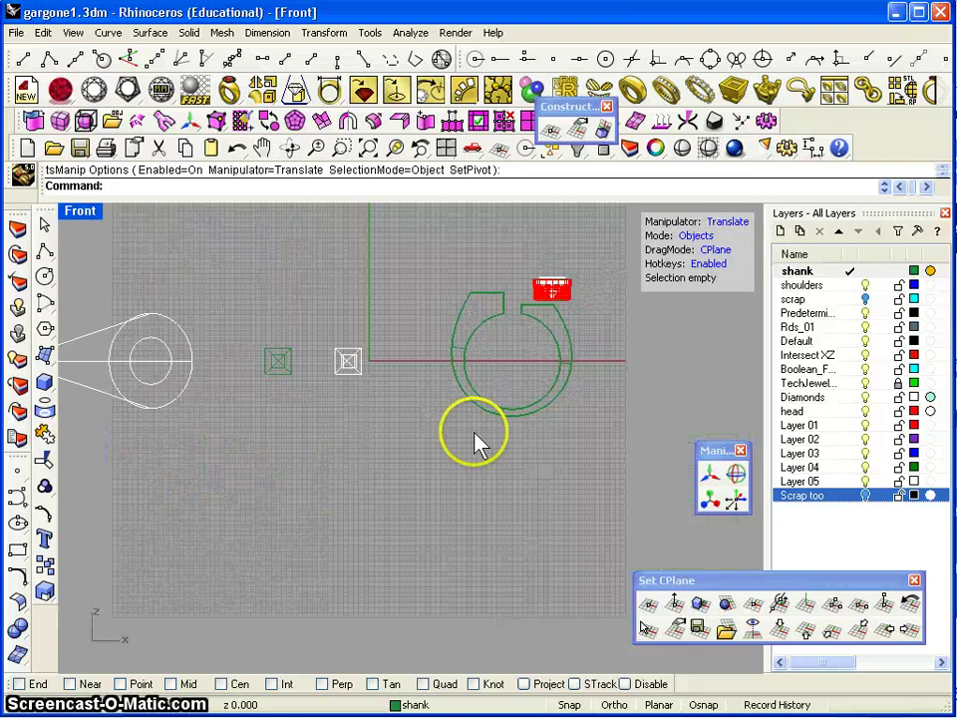
pyautogui.scroll(4, 516, 366)
pyautogui.moveTo(515, 366); pyautogui.dragTo(346, 515, button='right')
pyautogui.scroll(8, 382, 471)
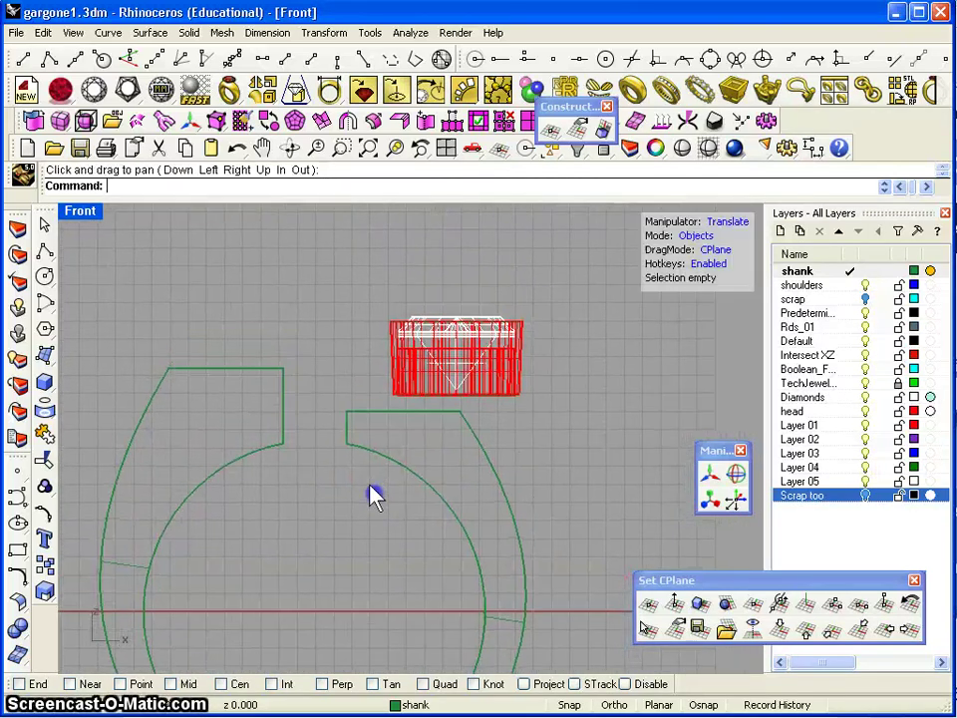
pyautogui.scroll(4, 370, 485)
pyautogui.press('Return')
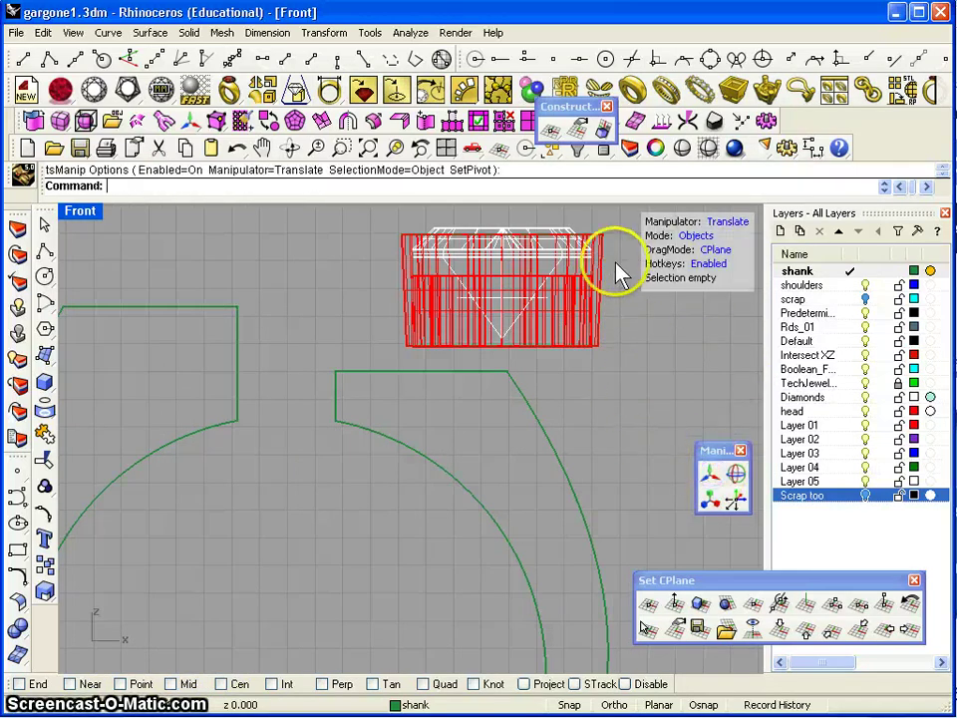
pyautogui.moveTo(605, 226); pyautogui.dragTo(387, 337)
pyautogui.moveTo(503, 214); pyautogui.dragTo(504, 235)
pyautogui.moveTo(636, 375); pyautogui.dragTo(548, 445, button='right')
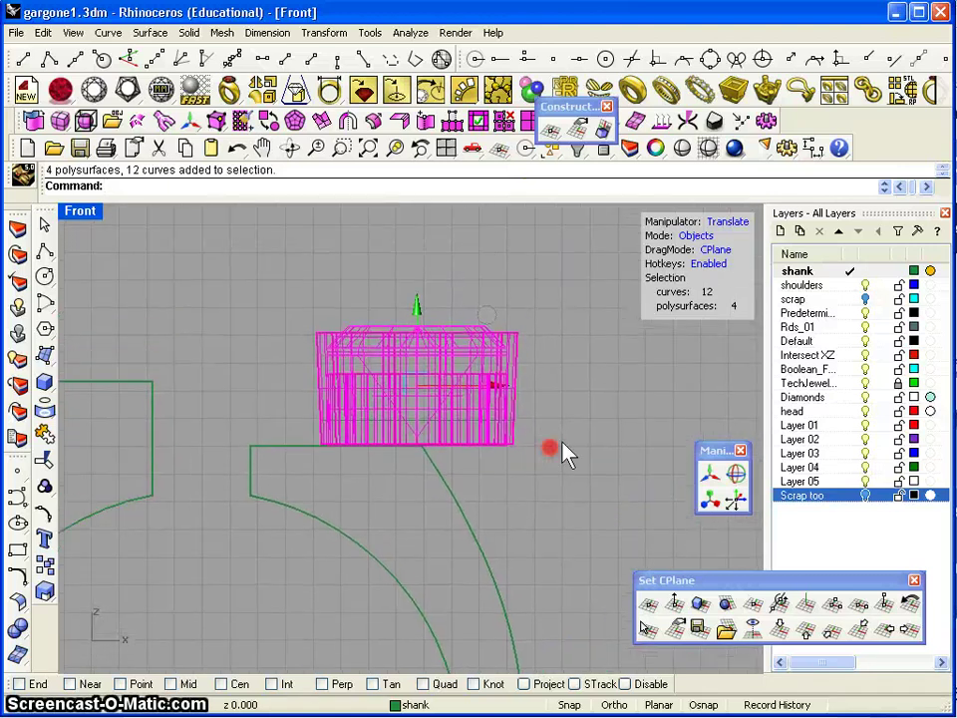
pyautogui.click(542, 279)
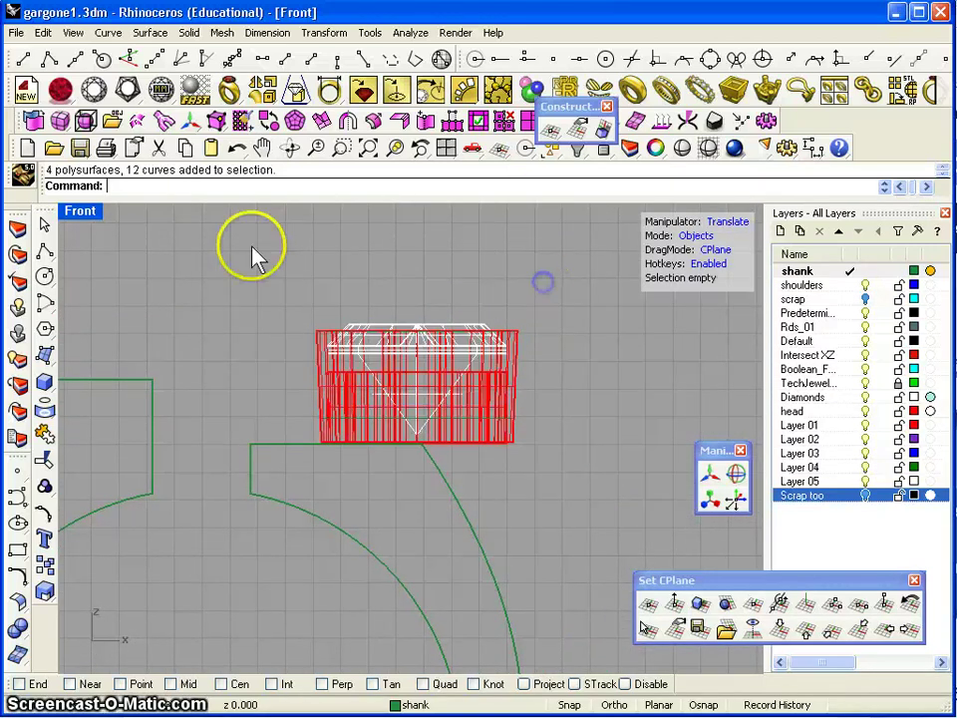
# In the Top view, select the pear-shaped setting and move it along Y over the width of the shank
pyautogui.doubleClick(80, 211)
pyautogui.doubleClick(80, 213)
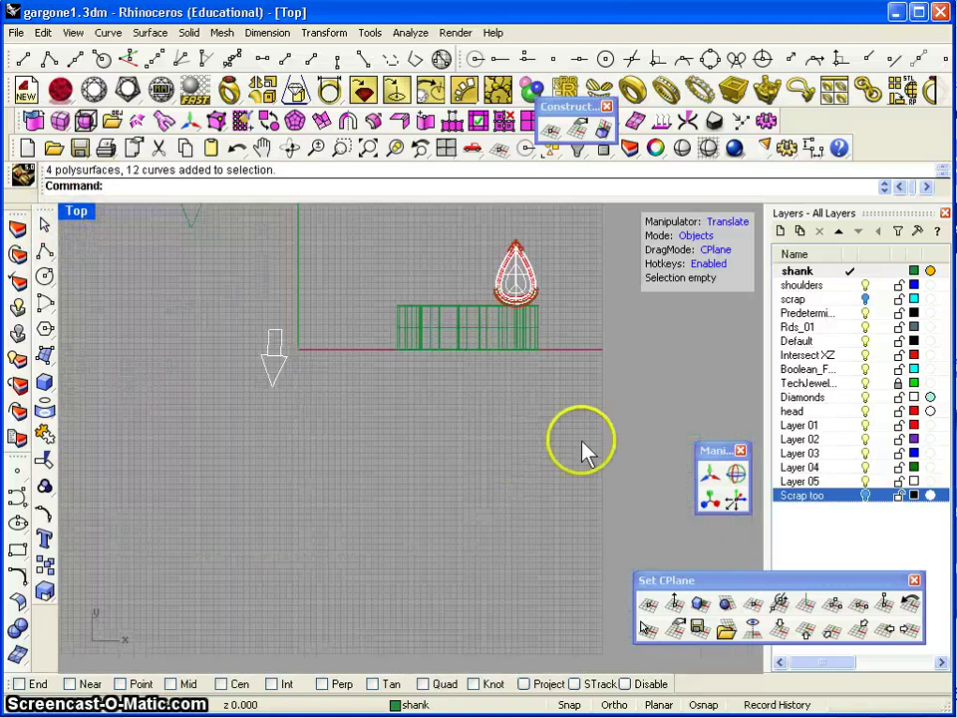
pyautogui.moveTo(449, 291); pyautogui.dragTo(448, 292)
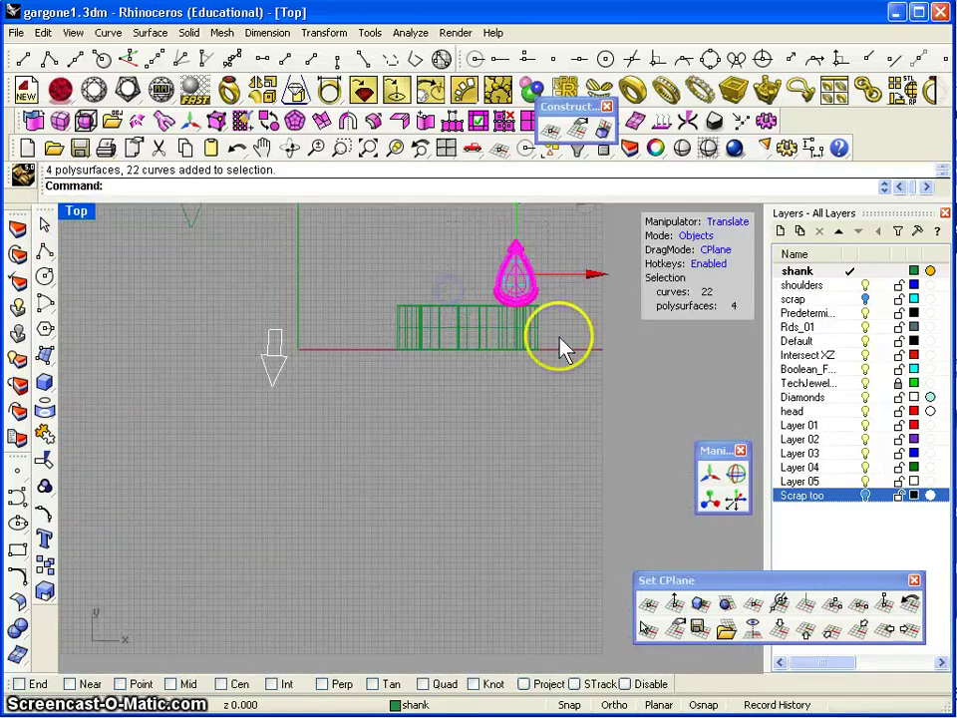
pyautogui.middleClick(587, 321)
pyautogui.moveTo(528, 367); pyautogui.dragTo(454, 493)
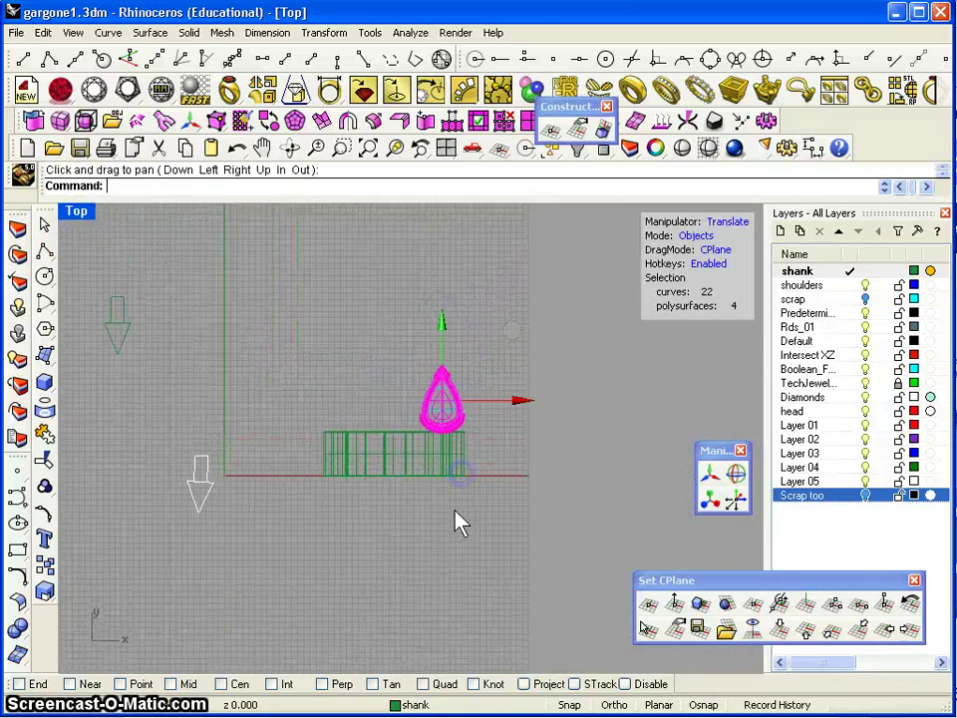
pyautogui.scroll(6, 455, 511)
pyautogui.moveTo(429, 232); pyautogui.dragTo(431, 317)
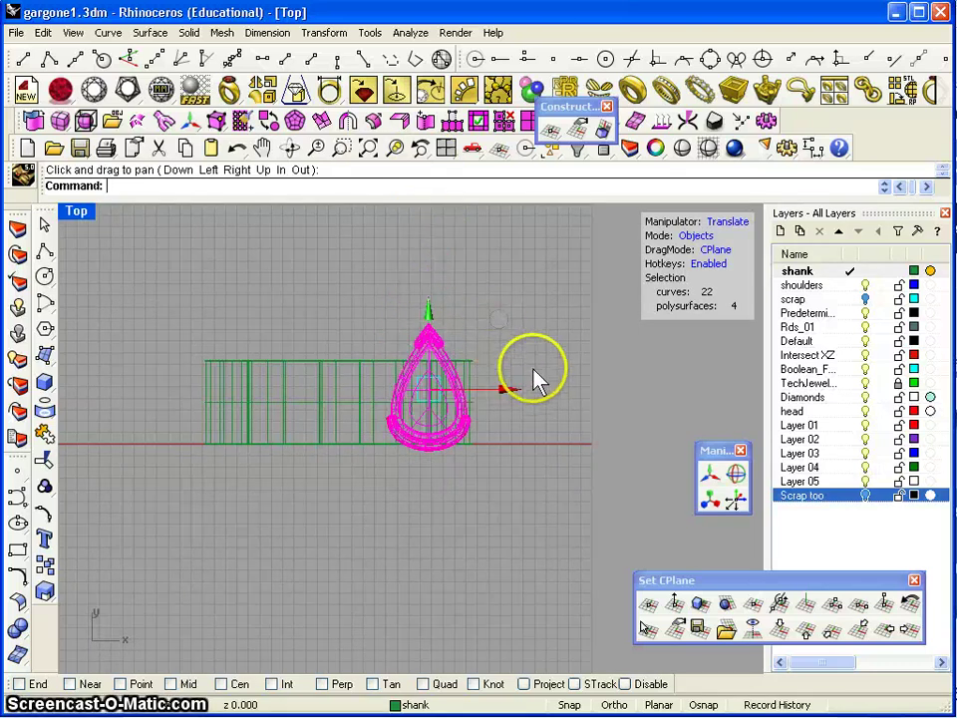
# Rotate the pear-shaped setting in the Top view so its point turns diagonally toward the taller shoulder
pyautogui.moveTo(538, 365); pyautogui.dragTo(513, 372, button='right')
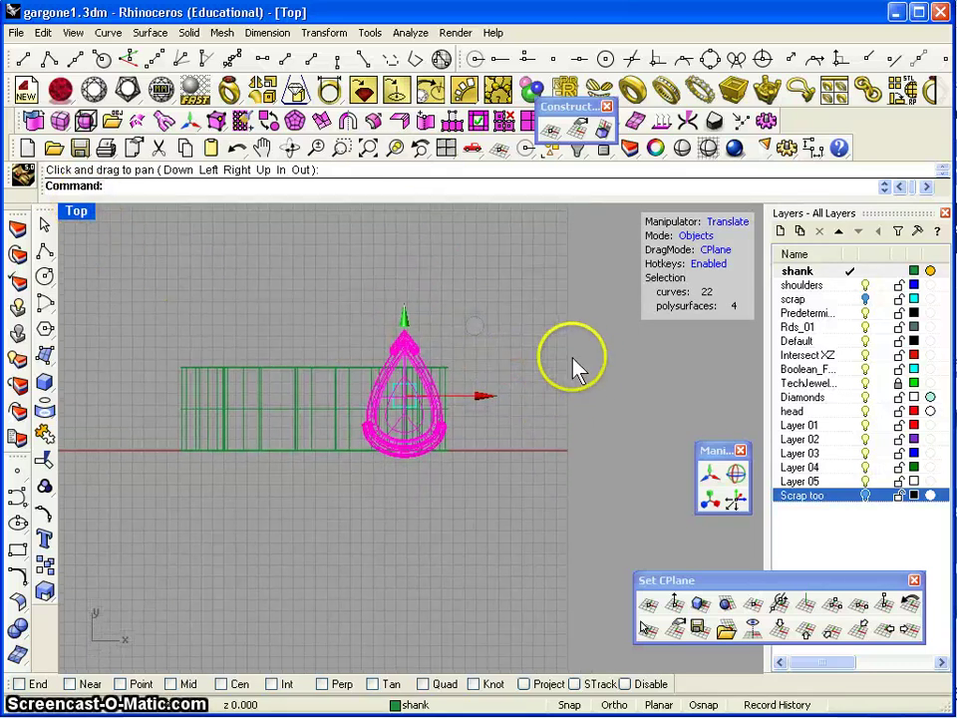
pyautogui.click(736, 475)
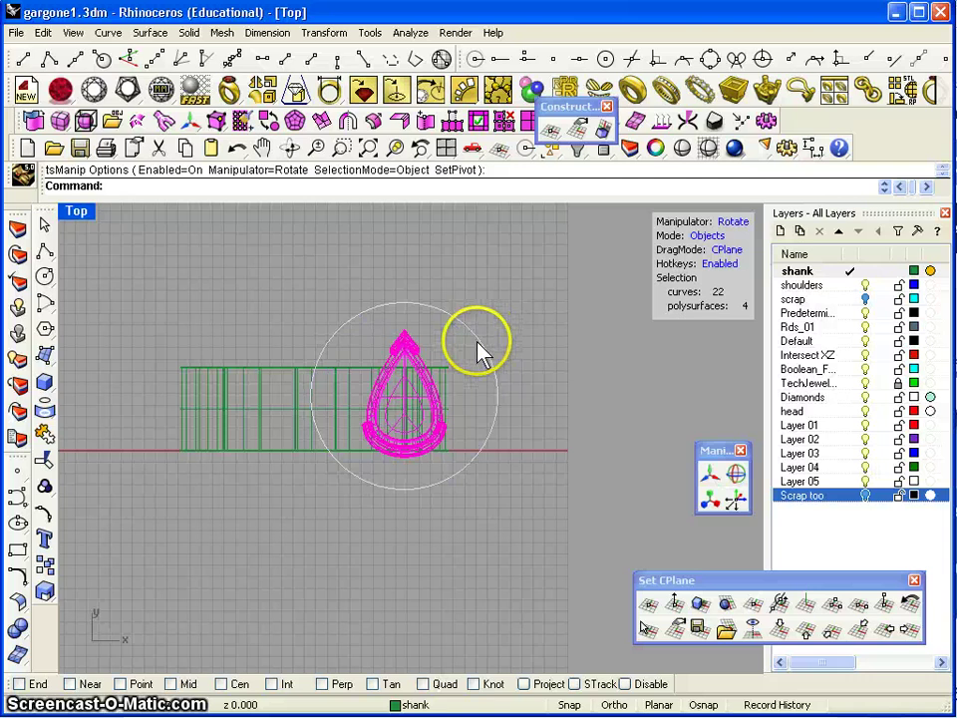
pyautogui.moveTo(479, 353); pyautogui.dragTo(375, 278)
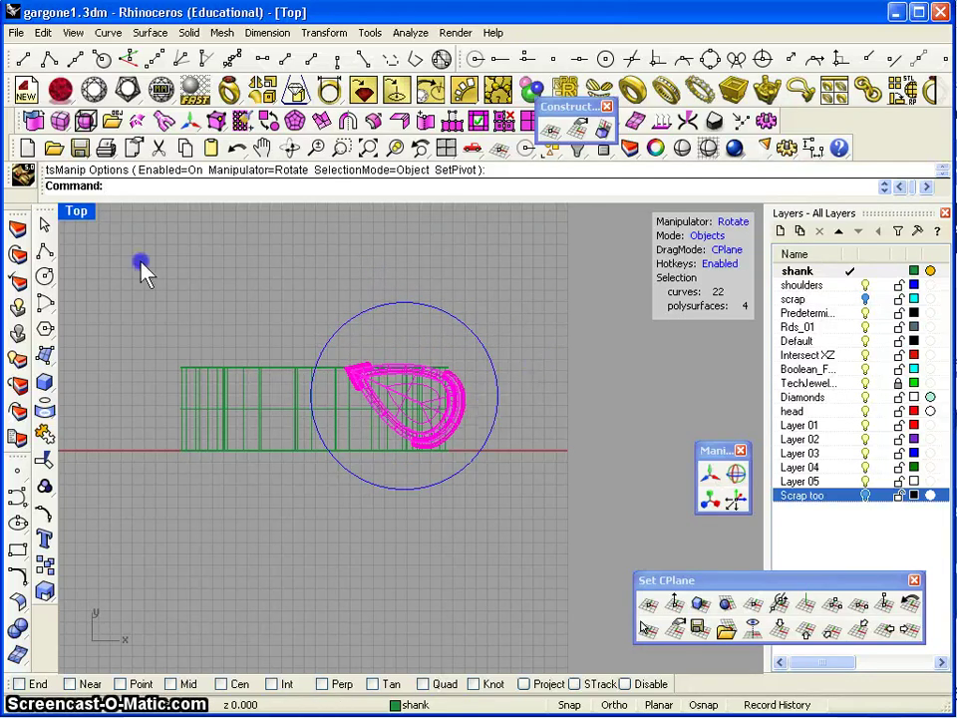
pyautogui.click(82, 215)
pyautogui.doubleClick(82, 215)
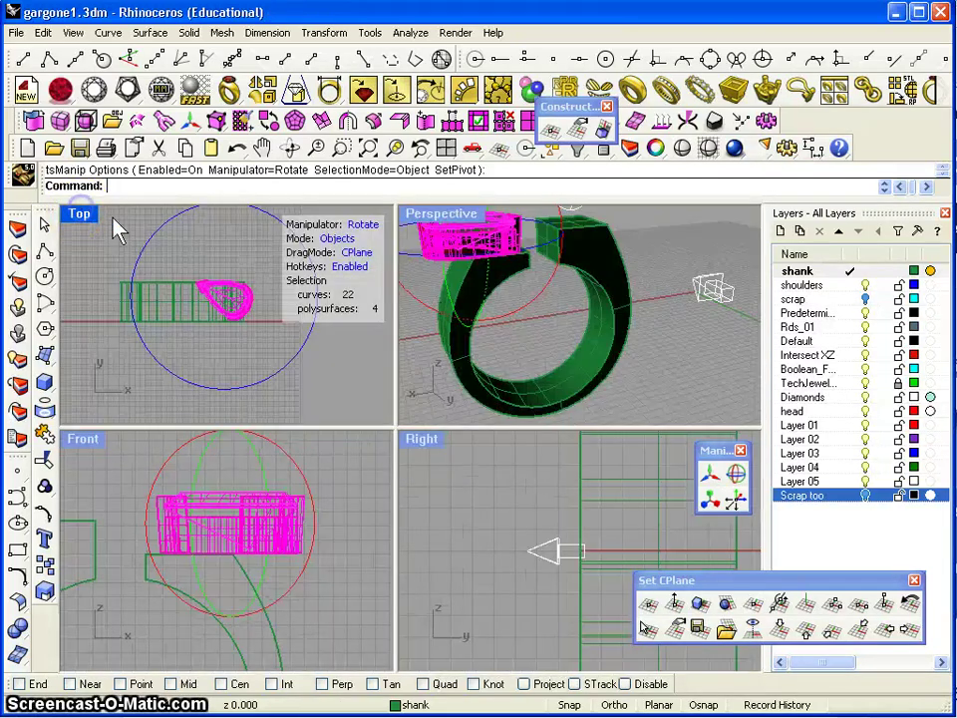
# In the Perspective view, slide the pear-shaped setting along X until its point overlaps the taller shoulder of the shank
pyautogui.click(440, 217)
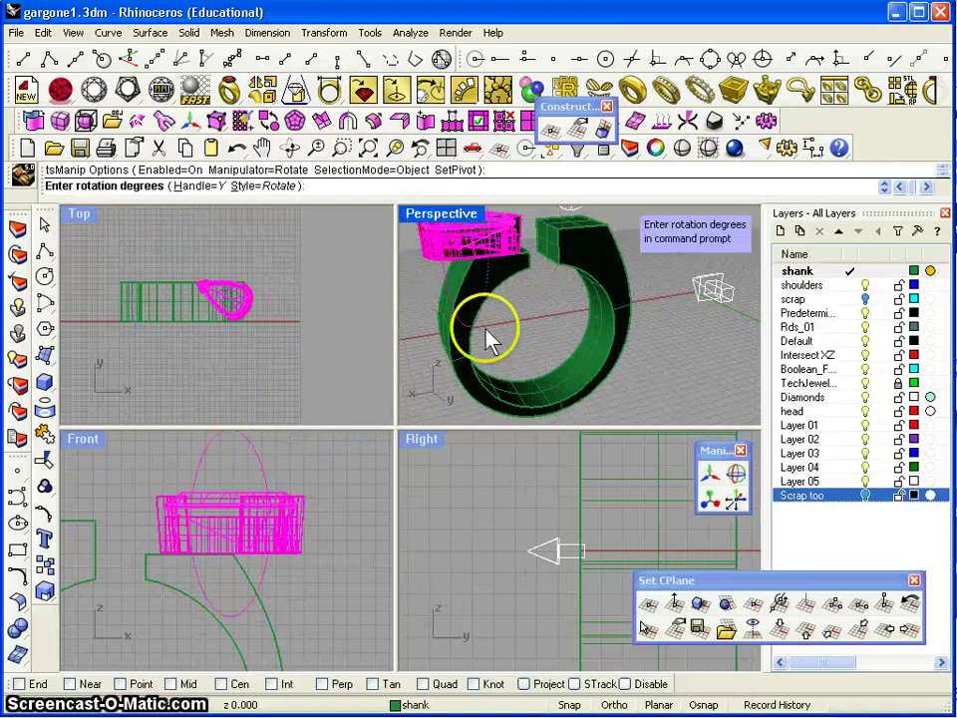
pyautogui.doubleClick(449, 216)
pyautogui.moveTo(377, 479); pyautogui.dragTo(768, 477, button='right')
pyautogui.click(710, 474)
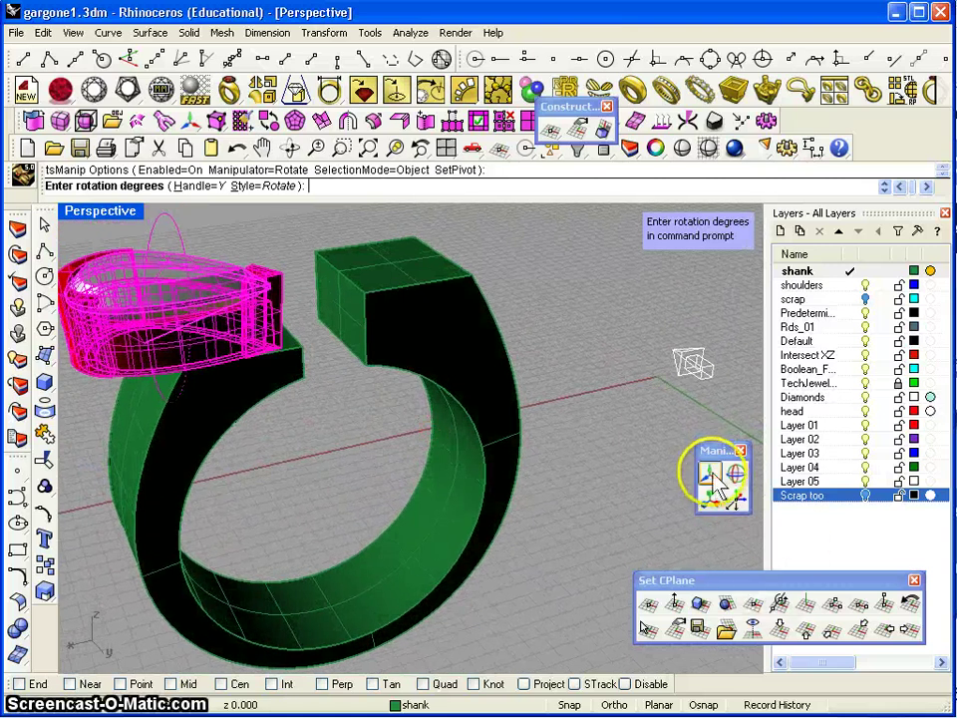
pyautogui.click(176, 332)
pyautogui.moveTo(128, 322); pyautogui.dragTo(183, 321)
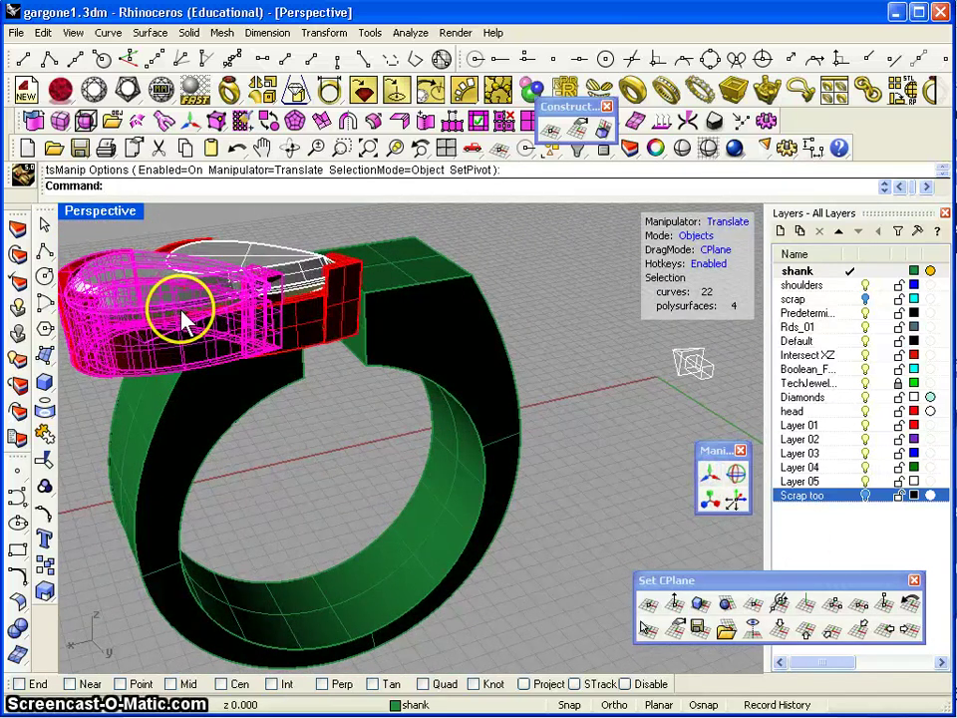
pyautogui.click(348, 528)
# Select the shank and widen it along Y with the scale manipulator so the band better supports the setting
pyautogui.moveTo(348, 528); pyautogui.dragTo(585, 459, button='right')
pyautogui.click(585, 458)
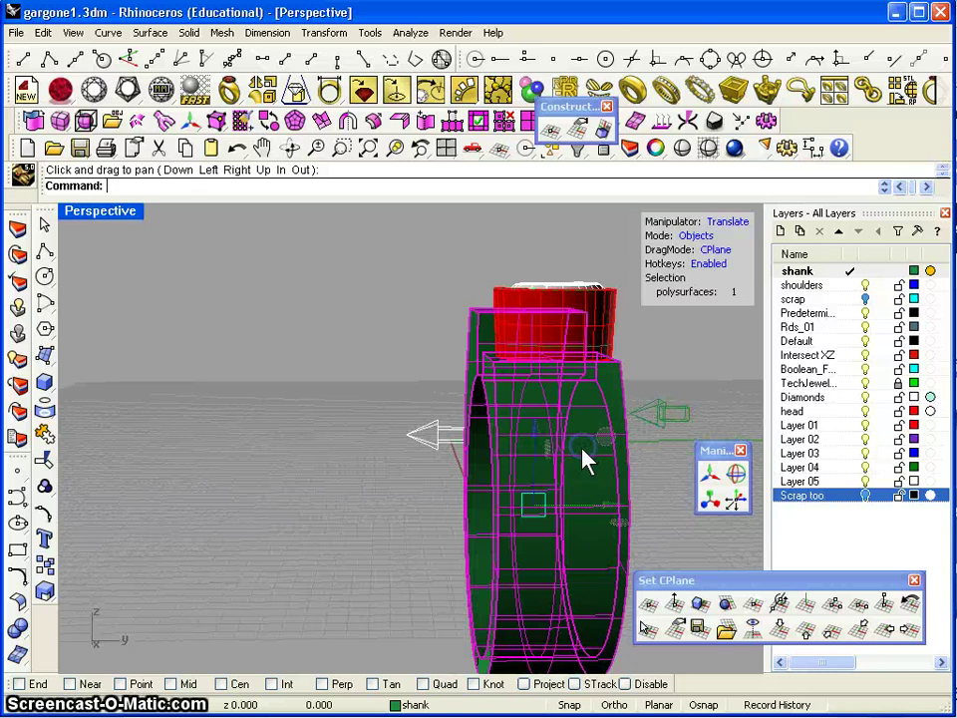
pyautogui.click(711, 472)
pyautogui.click(709, 500)
pyautogui.click(610, 500)
pyautogui.moveTo(610, 511); pyautogui.dragTo(626, 496)
pyautogui.click(662, 358)
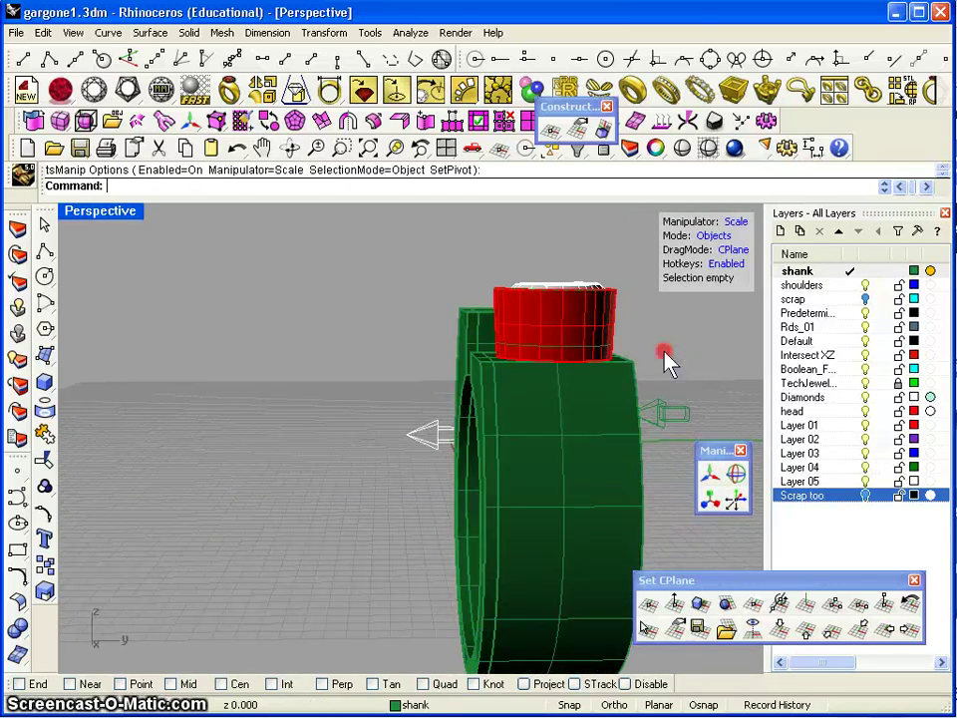
# Rotate the pear-shaped setting slightly about its vertical axis on the shank, and check its position from several angles
pyautogui.moveTo(662, 359); pyautogui.dragTo(429, 333, button='right')
pyautogui.moveTo(424, 218); pyautogui.dragTo(195, 306)
pyautogui.moveTo(370, 363); pyautogui.dragTo(497, 476, button='right')
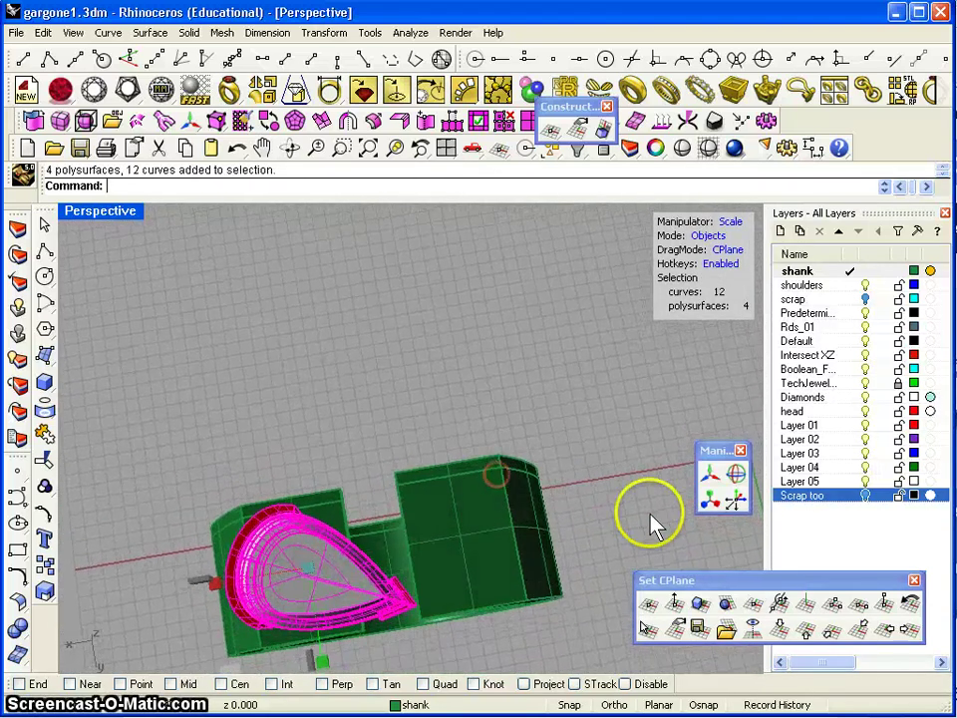
pyautogui.click(734, 474)
pyautogui.moveTo(385, 513); pyautogui.dragTo(379, 459)
pyautogui.click(375, 447)
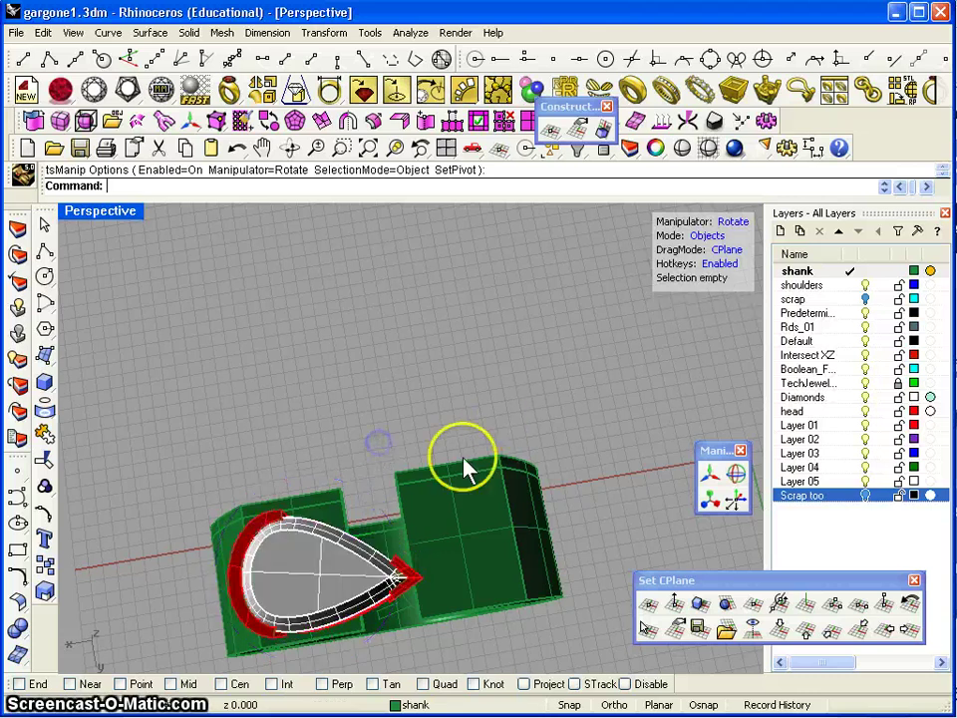
pyautogui.moveTo(464, 465); pyautogui.dragTo(107, 530, button='right')
pyautogui.click(361, 329)
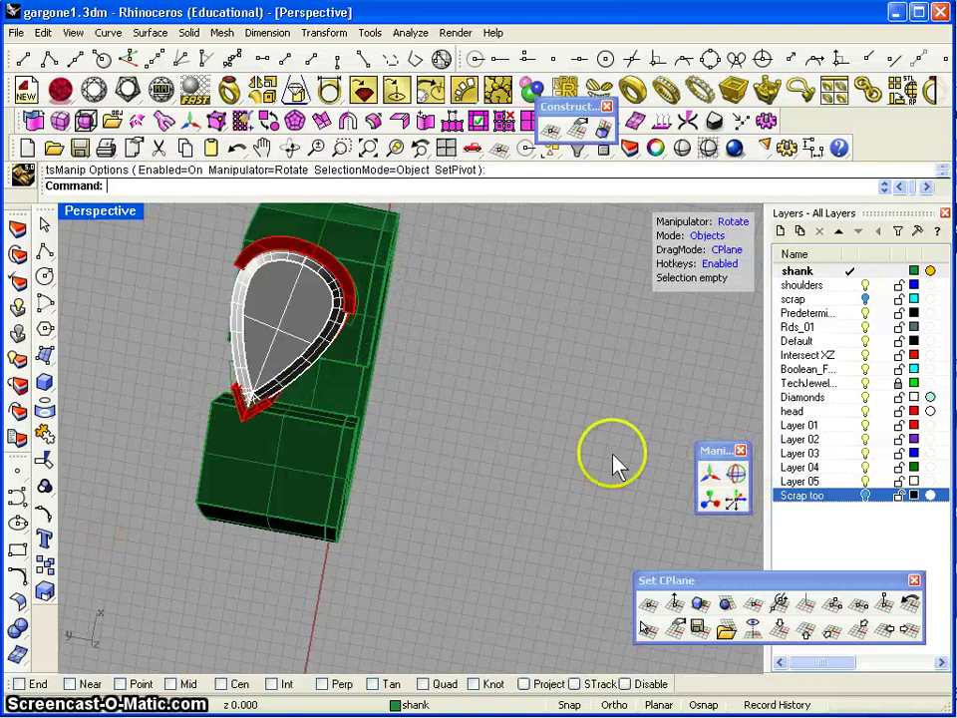
pyautogui.moveTo(299, 423); pyautogui.dragTo(620, 231, button='right')
pyautogui.moveTo(285, 317); pyautogui.dragTo(361, 263, button='right')
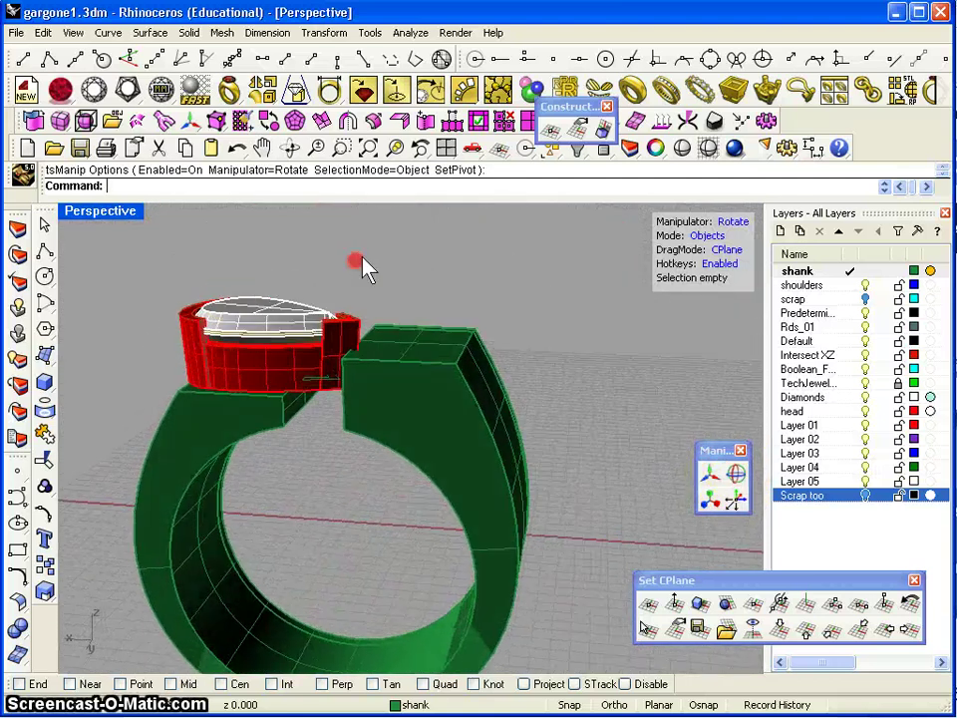
# Select the whole pear-shaped setting with its curves and rotate it a little further, checking its angle against the shank from above
pyautogui.moveTo(146, 266); pyautogui.dragTo(251, 324)
pyautogui.click(393, 278)
pyautogui.moveTo(393, 279); pyautogui.dragTo(419, 263, button='right')
pyautogui.moveTo(153, 246); pyautogui.dragTo(397, 291)
pyautogui.moveTo(395, 284); pyautogui.dragTo(111, 307)
pyautogui.moveTo(448, 289); pyautogui.dragTo(211, 558, button='right')
pyautogui.moveTo(341, 381); pyautogui.dragTo(312, 435)
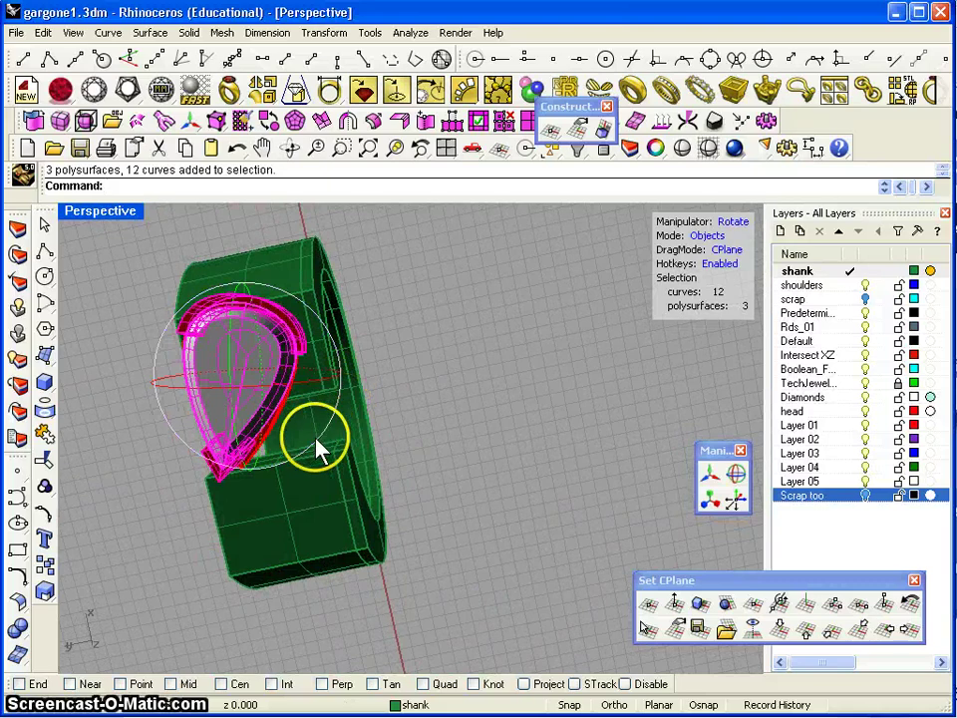
pyautogui.moveTo(312, 435); pyautogui.dragTo(505, 454, button='right')
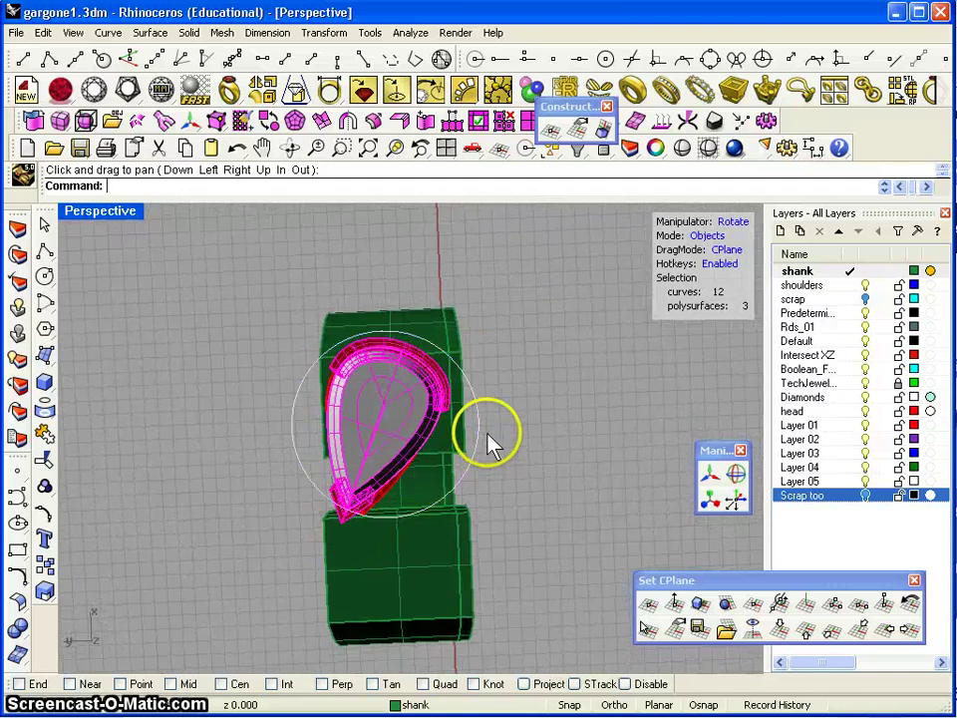
pyautogui.rightClick(265, 528)
pyautogui.moveTo(282, 486); pyautogui.dragTo(296, 435)
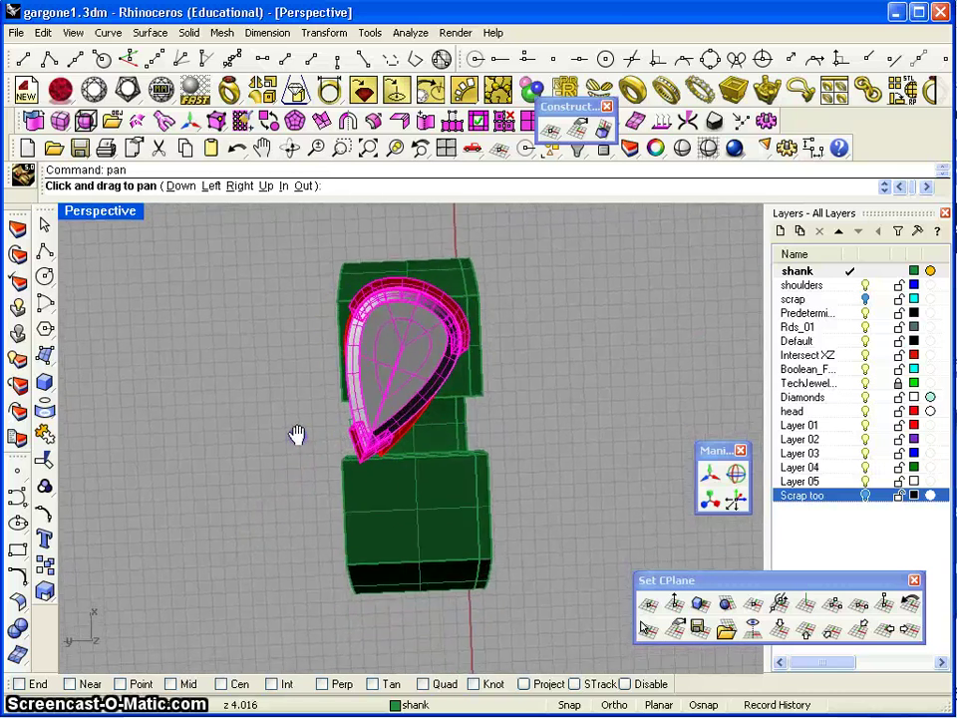
pyautogui.press('Return')
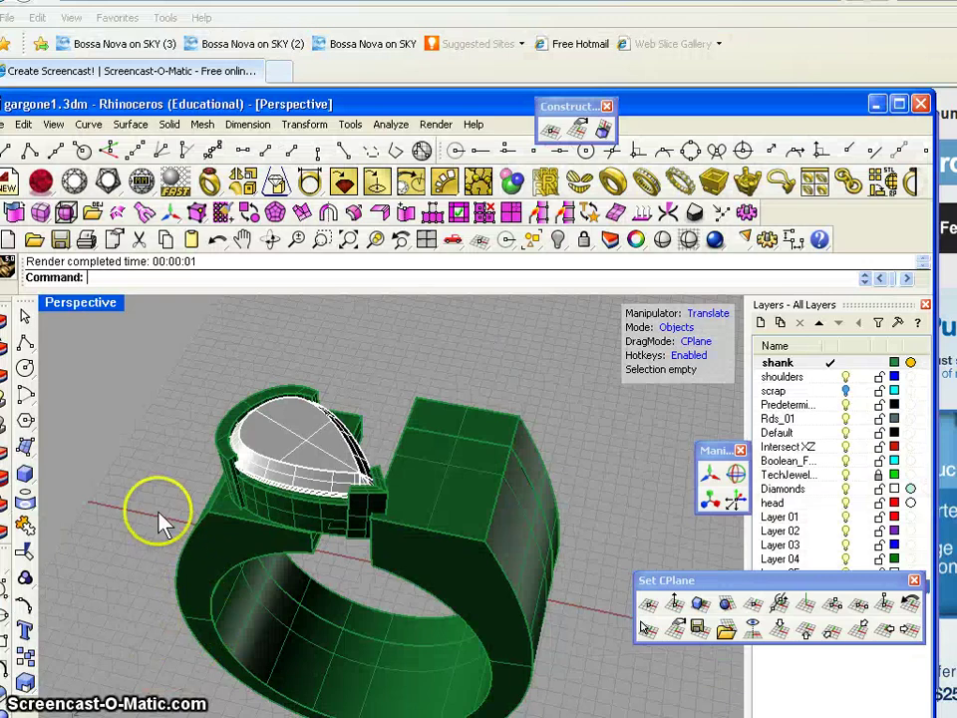
# Inspect the setting on the shank from several angles and compare it with the reference sketch gargoneroughsketch.JPG
pyautogui.moveTo(159, 519); pyautogui.dragTo(642, 470, button='right')
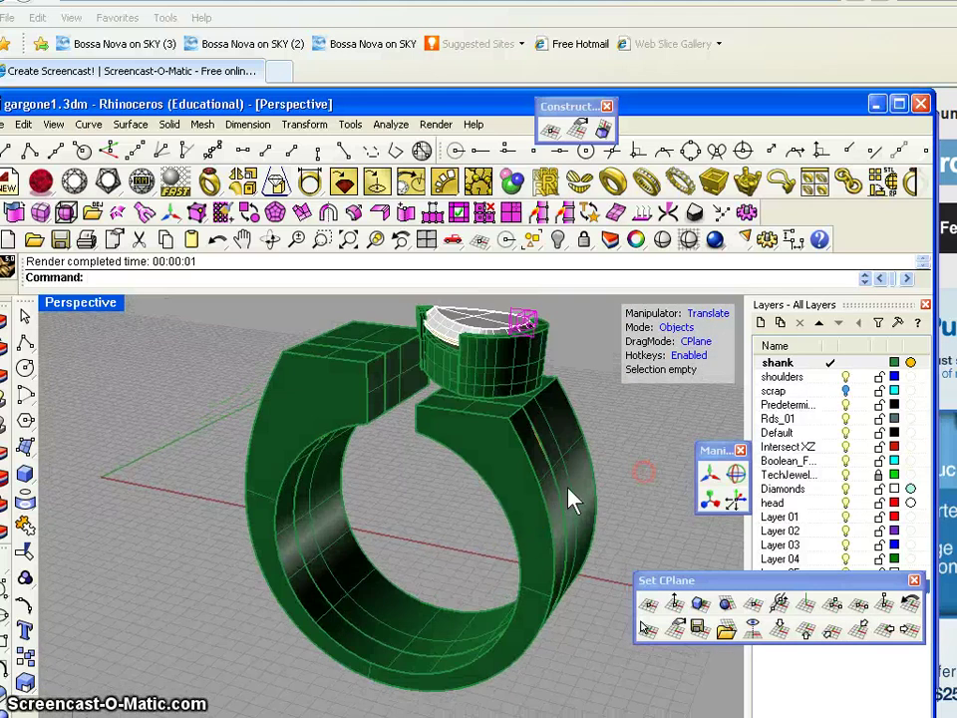
pyautogui.middleClick(505, 501)
pyautogui.moveTo(500, 451); pyautogui.dragTo(462, 517)
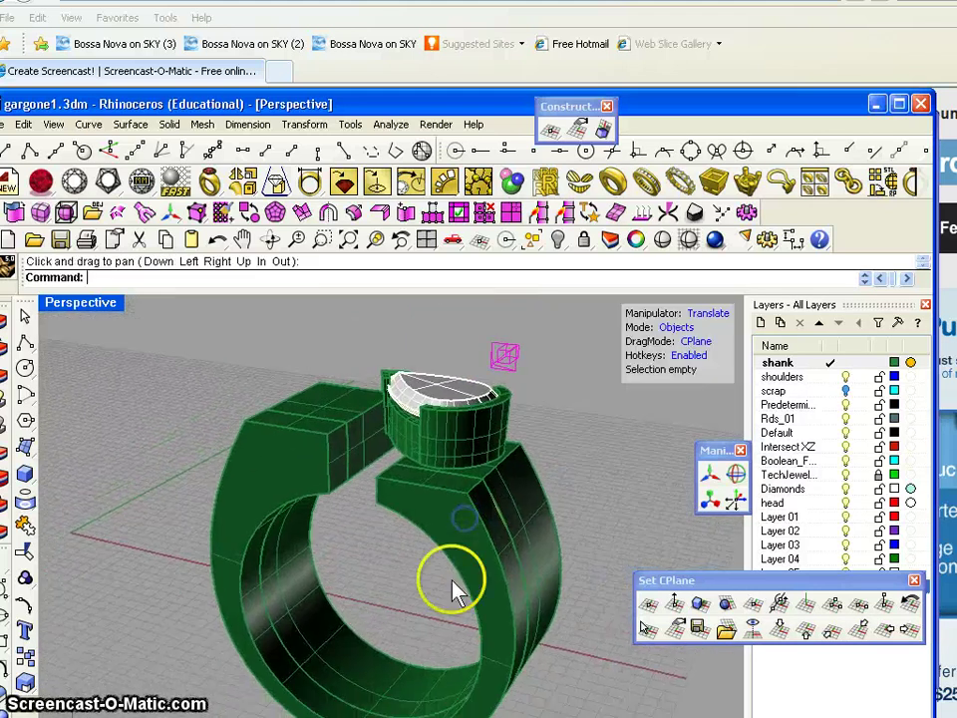
pyautogui.moveTo(452, 582); pyautogui.dragTo(627, 431, button='right')
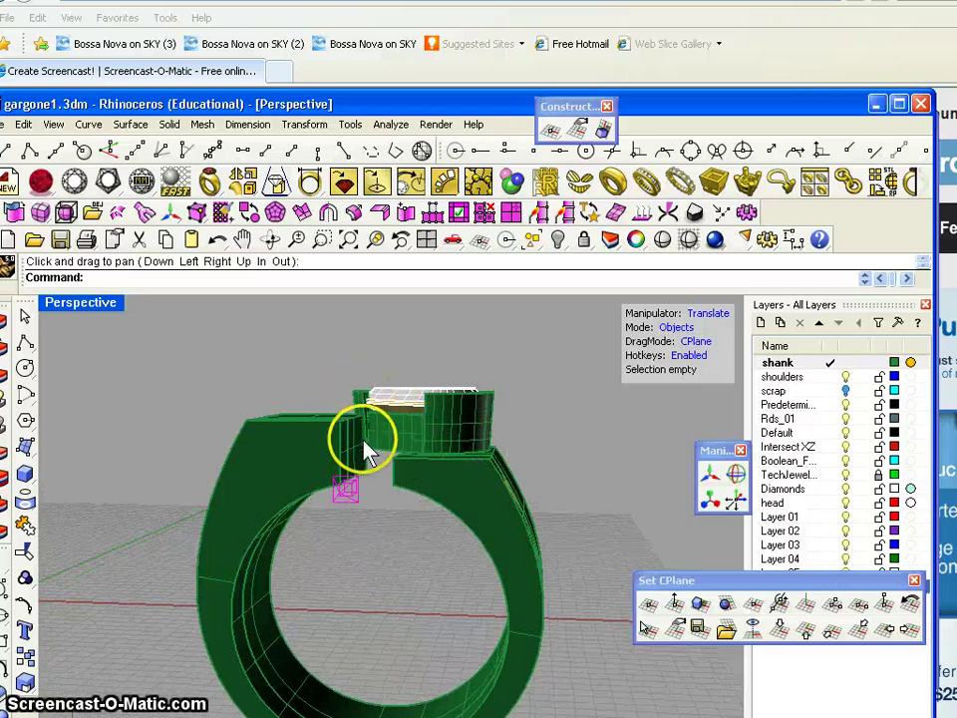
pyautogui.moveTo(370, 474)
pyautogui.mouseDown(button='right')
pyautogui.moveTo(376, 459)
pyautogui.moveTo(365, 451)
pyautogui.moveTo(357, 503)
pyautogui.moveTo(299, 609)
pyautogui.mouseUp(button='right')
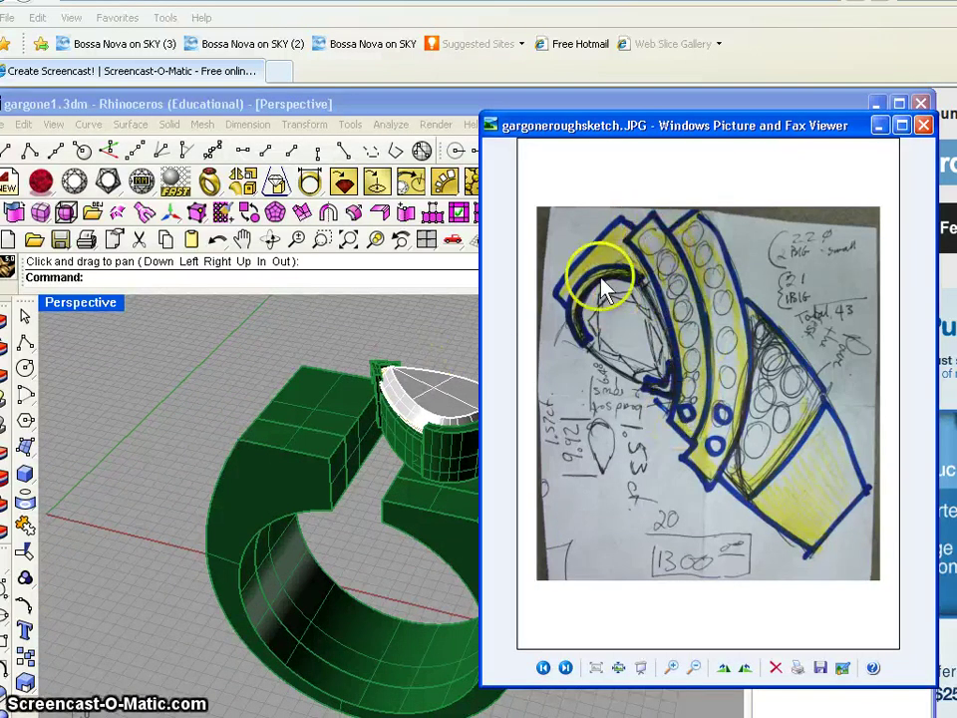
pyautogui.moveTo(752, 127); pyautogui.dragTo(783, 125)
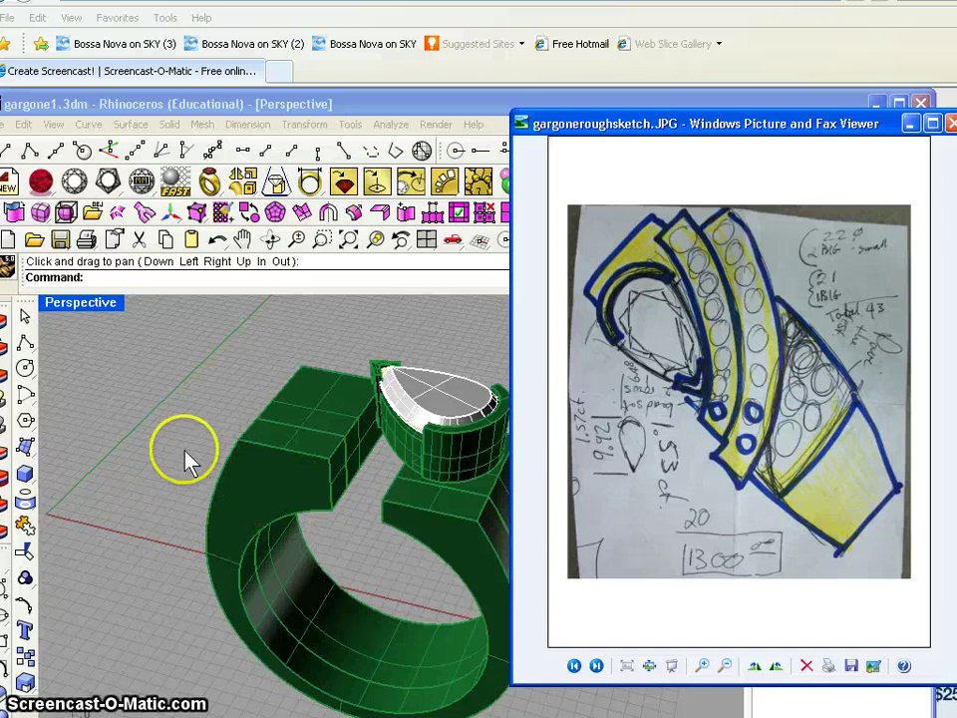
pyautogui.click(910, 124)
# Render the ring from three different angles, closing each render, and examine how the setting sits between the shoulders from above
pyautogui.moveTo(389, 487); pyautogui.dragTo(476, 490, button='right')
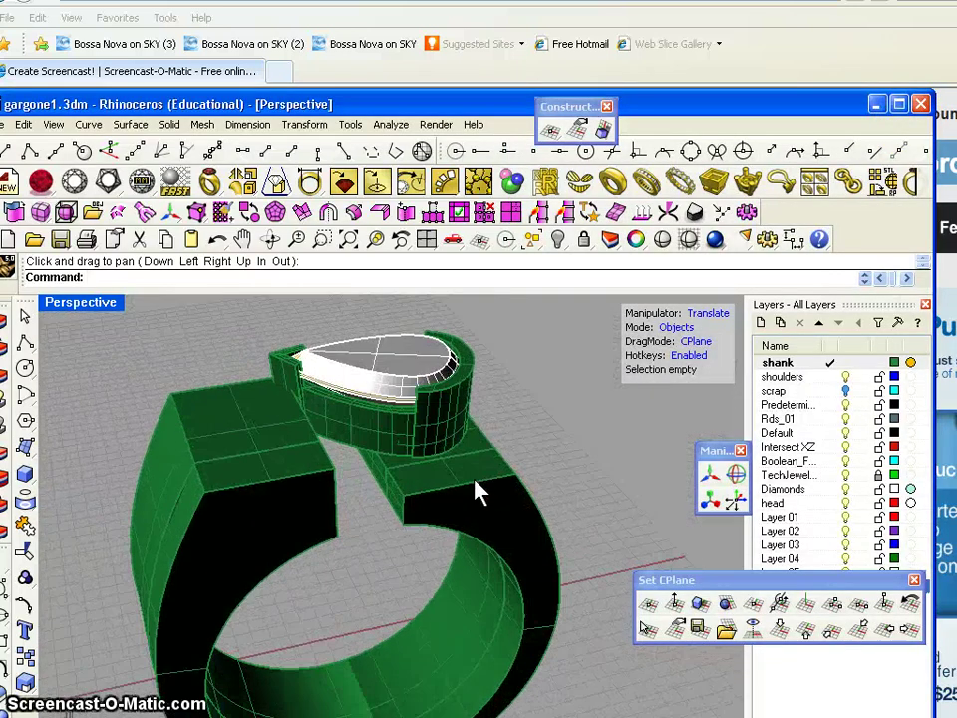
pyautogui.click(714, 240)
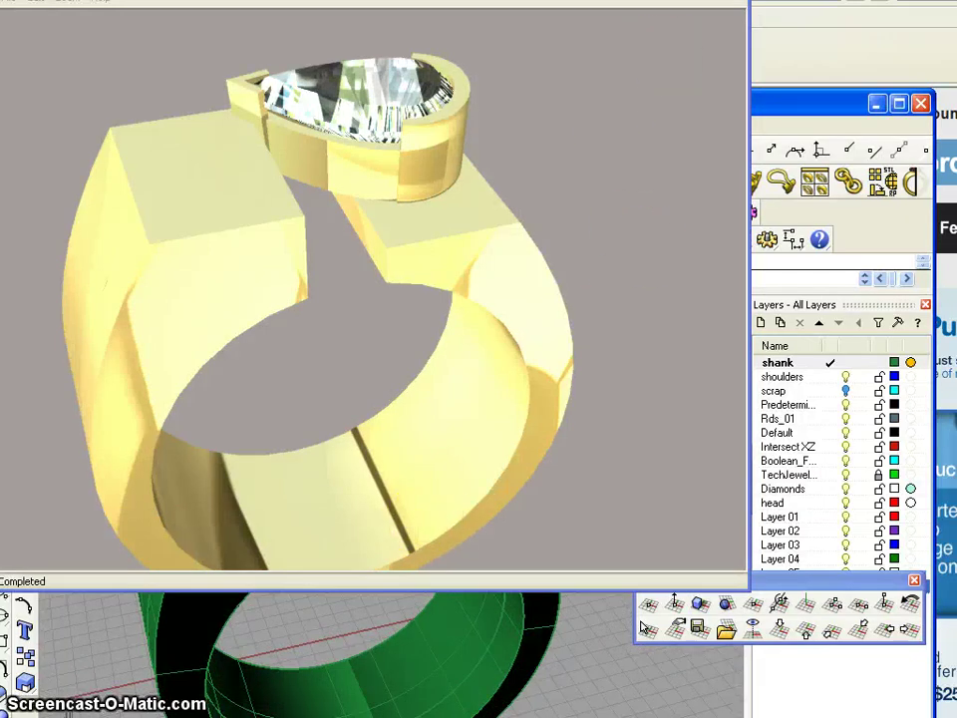
pyautogui.click(733, 2)
pyautogui.moveTo(539, 451); pyautogui.dragTo(72, 446, button='right')
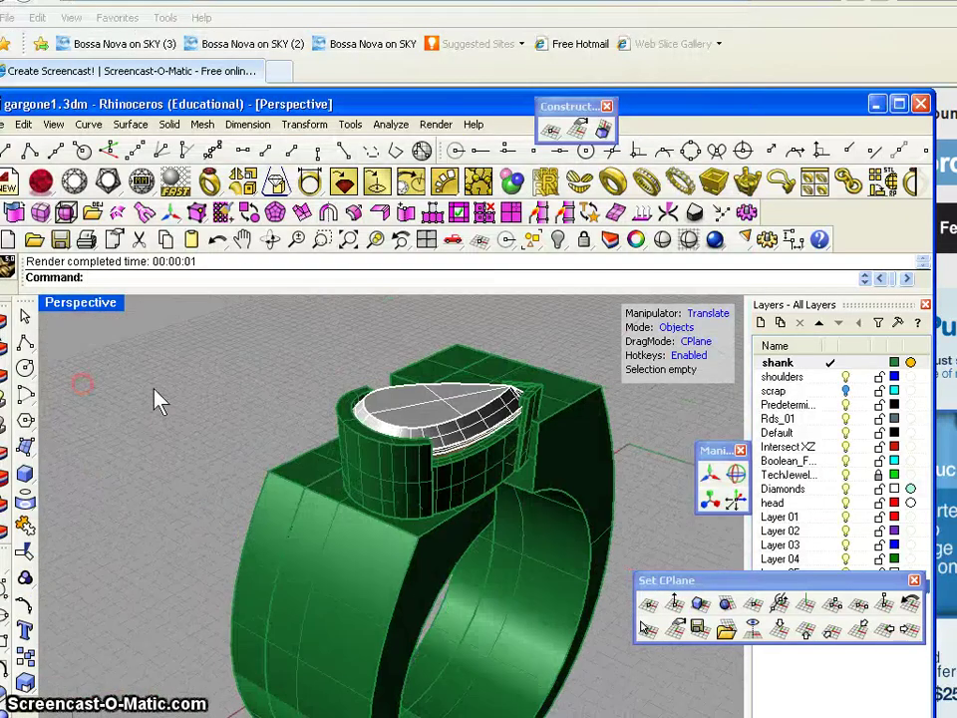
pyautogui.click(716, 239)
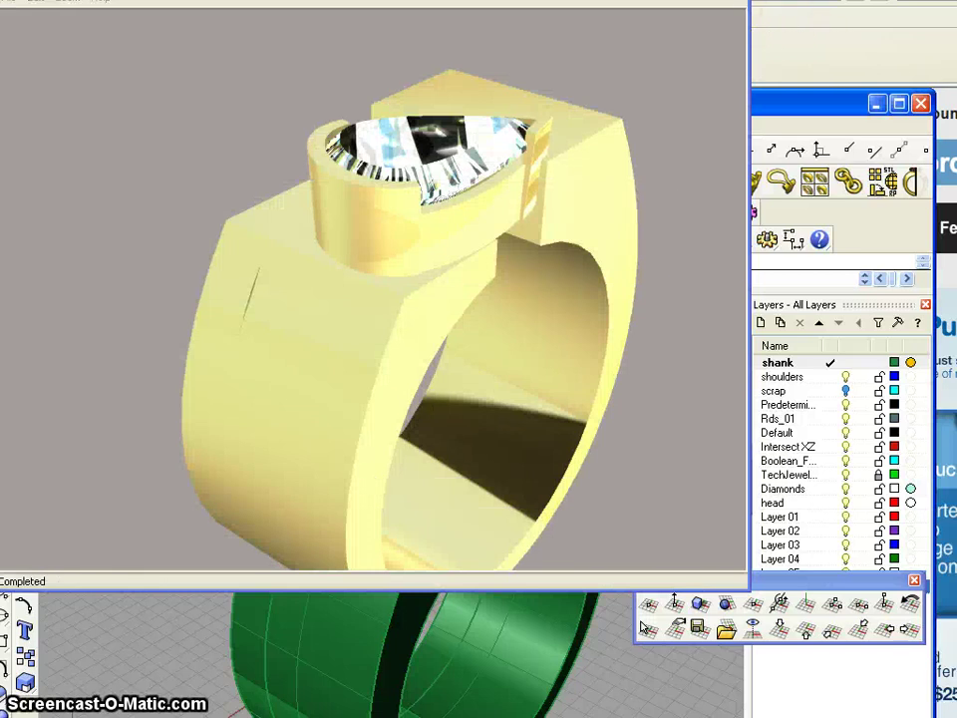
pyautogui.hotkey('alt', 'F4')
pyautogui.moveTo(608, 518); pyautogui.dragTo(392, 487, button='right')
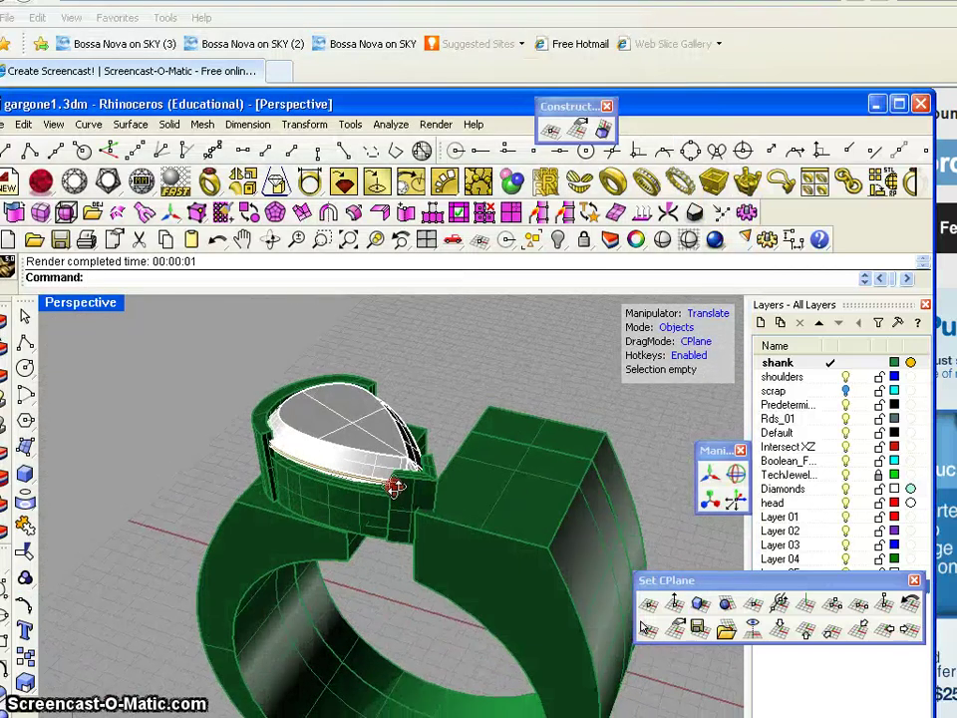
pyautogui.click(791, 240)
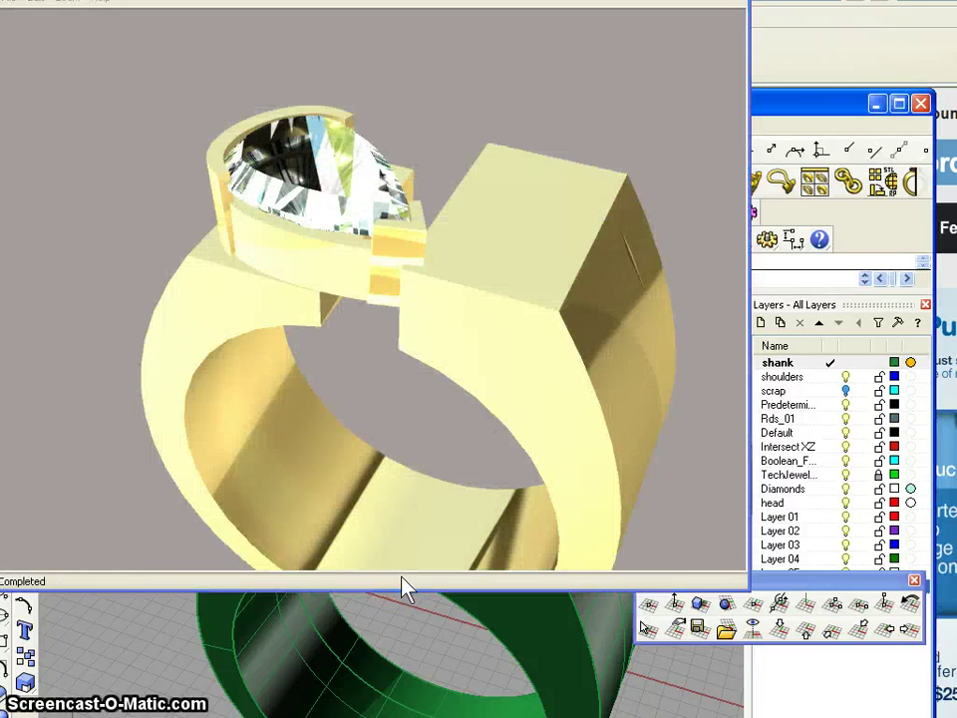
pyautogui.click(736, 2)
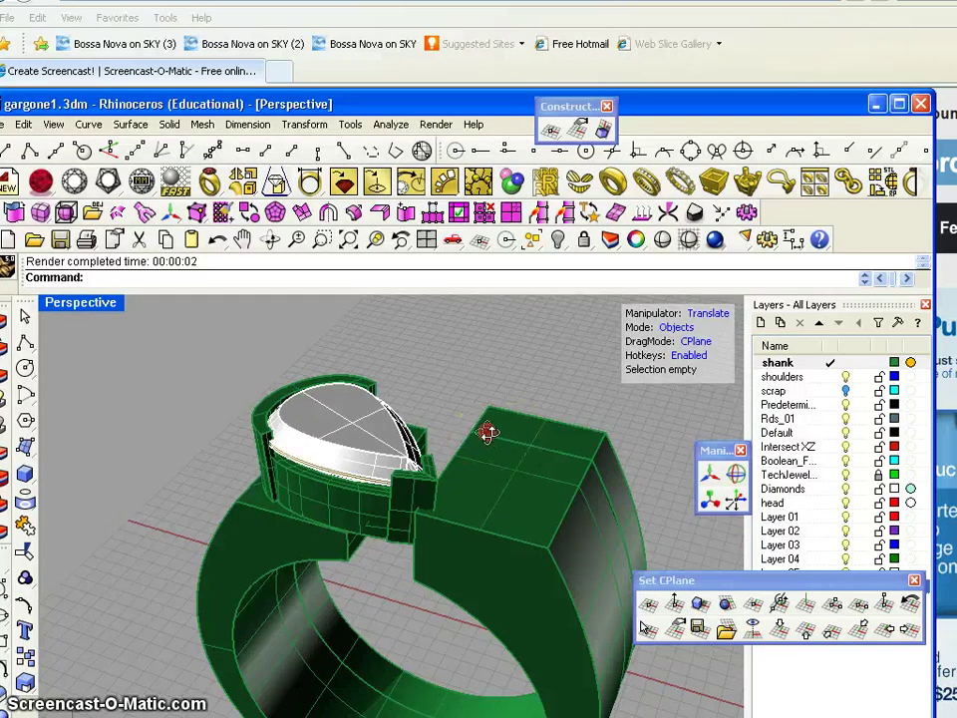
pyautogui.moveTo(486, 431); pyautogui.dragTo(214, 564, button='right')
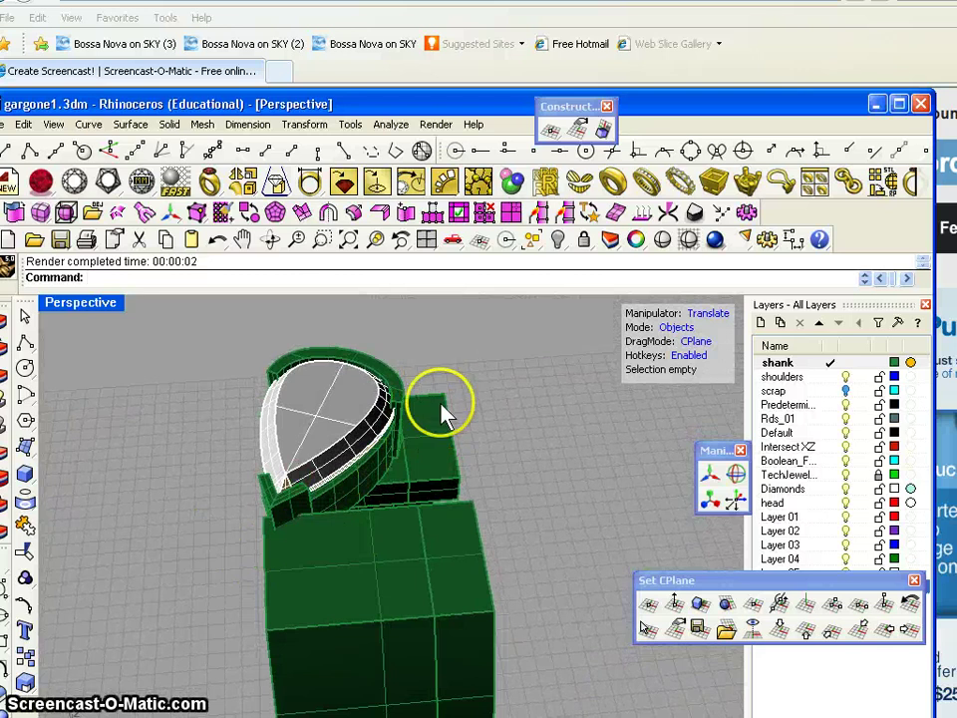
pyautogui.moveTo(431, 419); pyautogui.dragTo(255, 608, button='right')
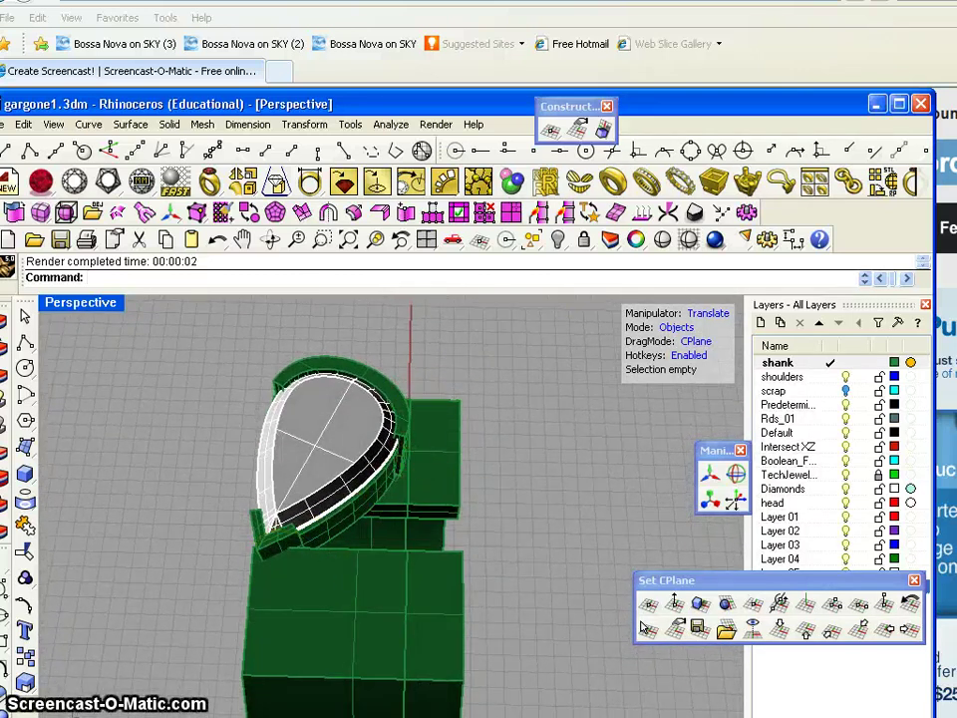
pyautogui.hotkey('alt', 'Tab')
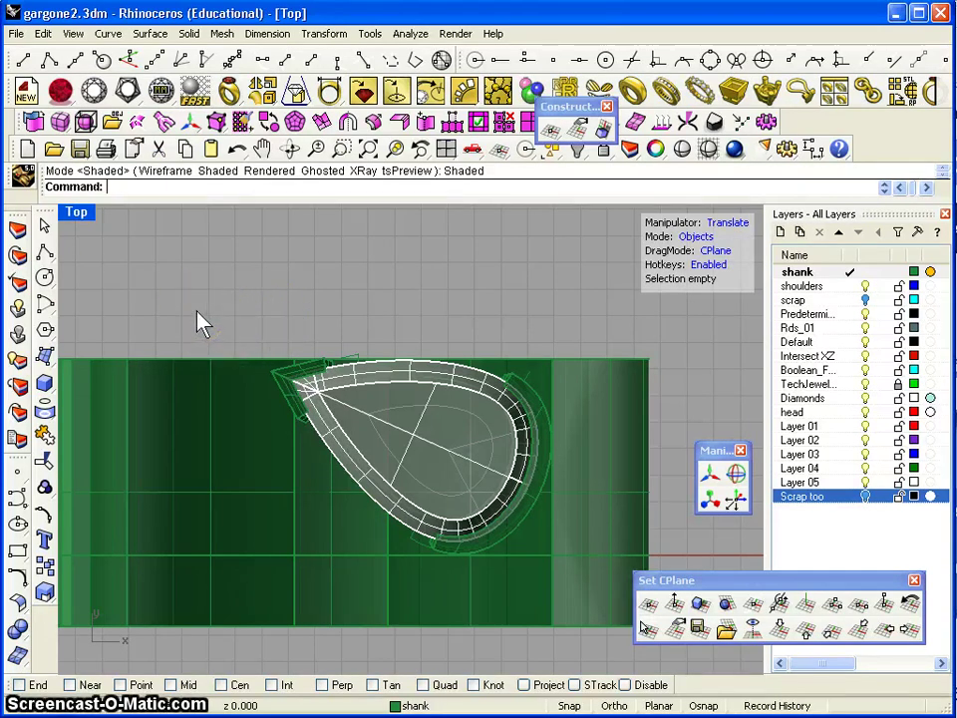
# In the Top view, draw a three-point curve from beyond the setting's tip, along its lower side, to past the band's opposite edge
pyautogui.click(17, 495)
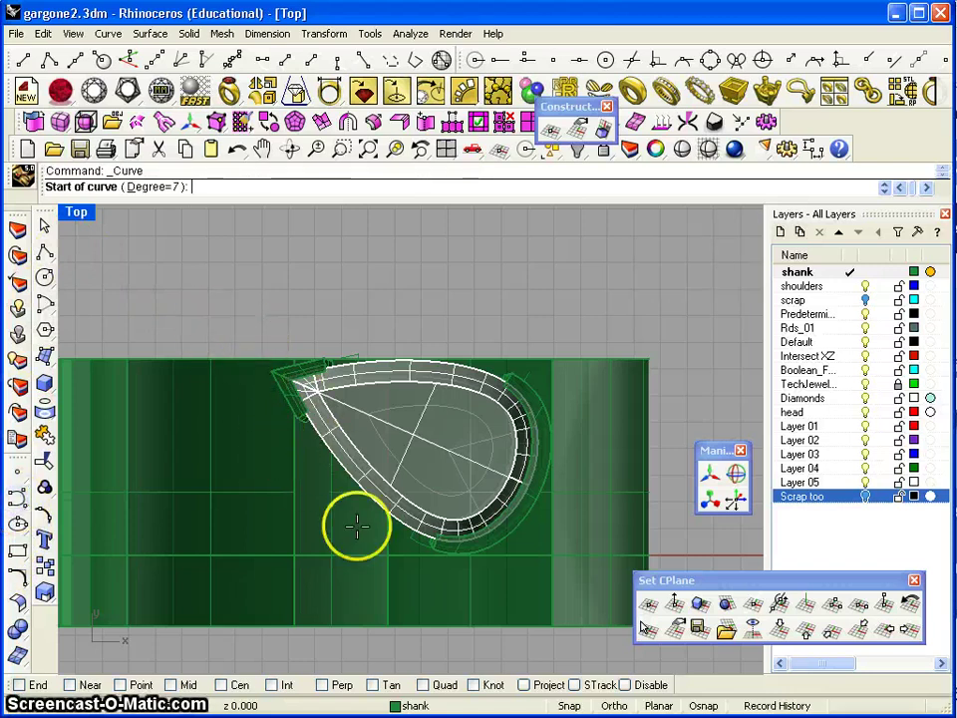
pyautogui.click(224, 297)
pyautogui.click(337, 478)
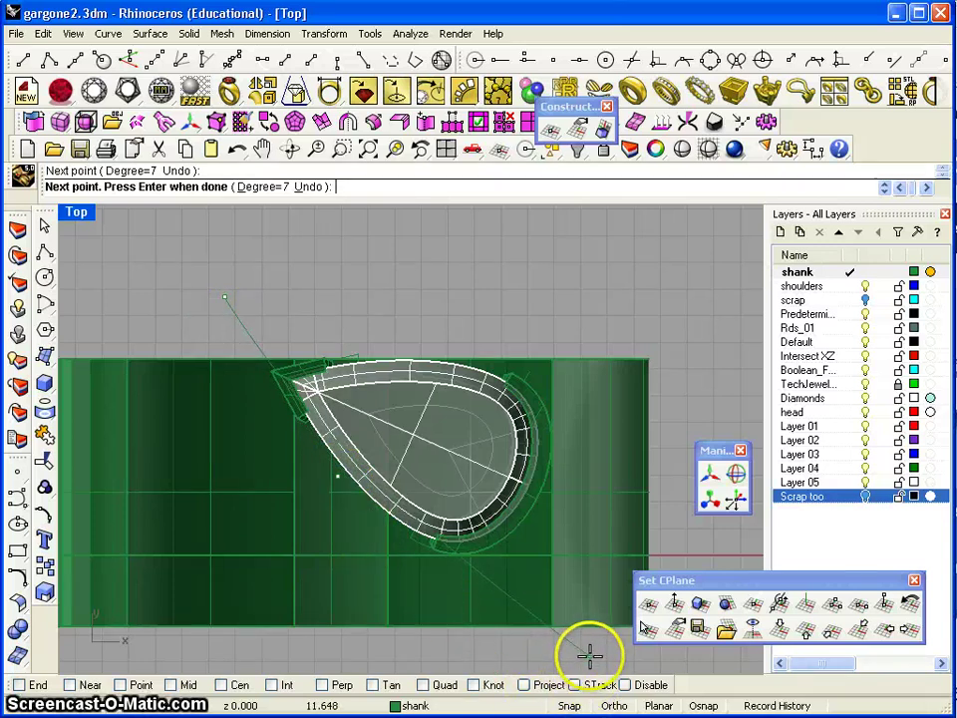
pyautogui.click(589, 655)
pyautogui.rightClick(409, 559)
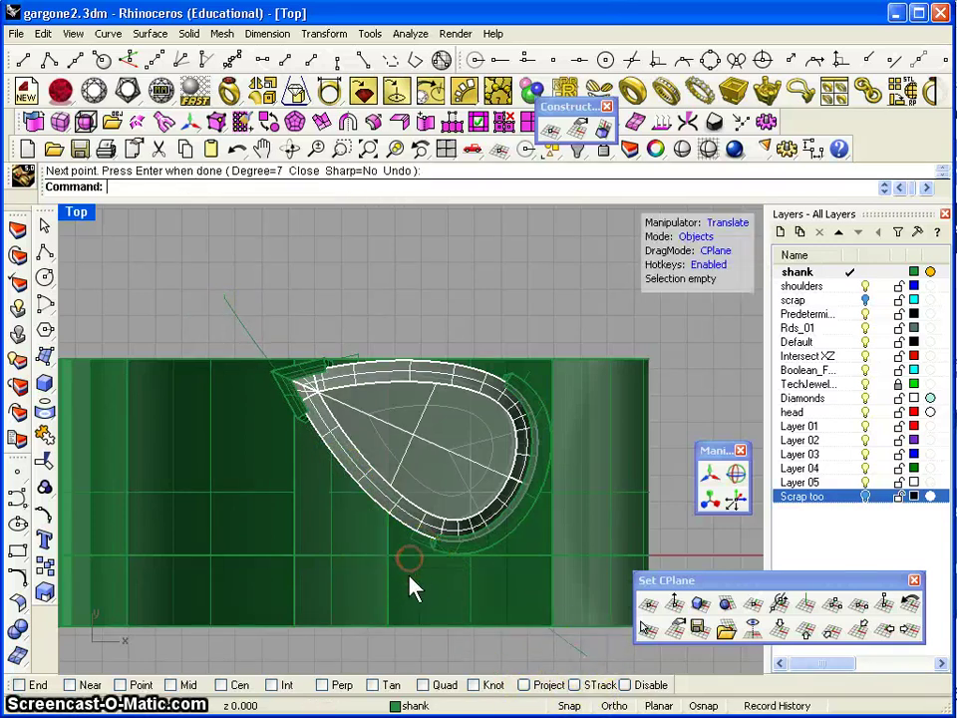
# Turn on the new curve's control points and move the middle one diagonally outward, away from the stone
pyautogui.click(566, 642)
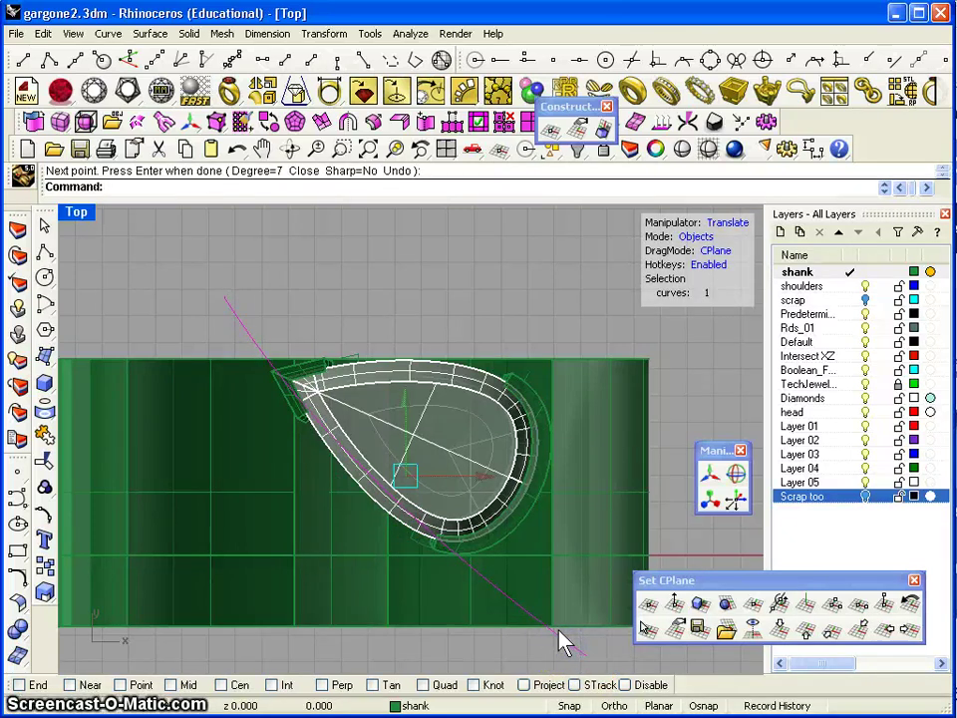
pyautogui.press('F10')
pyautogui.click(518, 619)
pyautogui.click(356, 499)
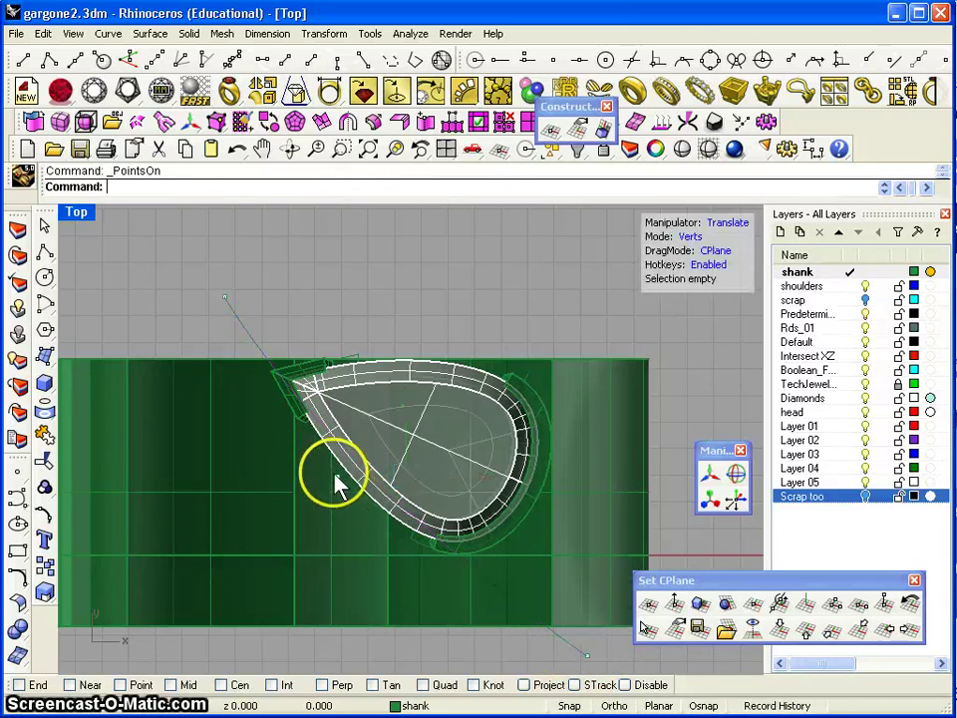
pyautogui.click(337, 477)
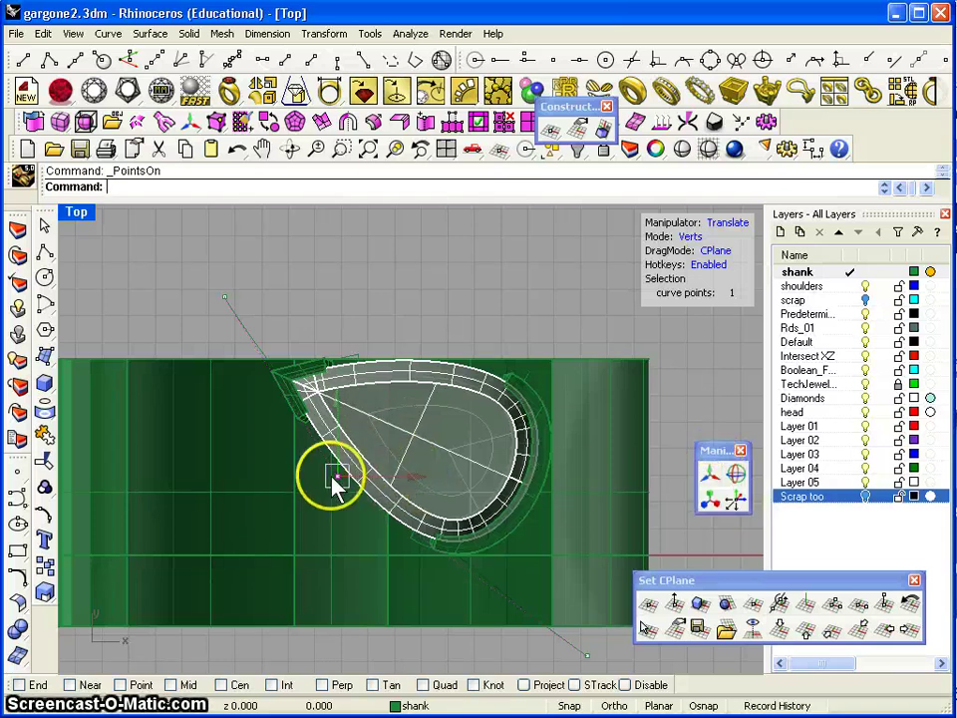
pyautogui.moveTo(335, 481); pyautogui.dragTo(306, 509)
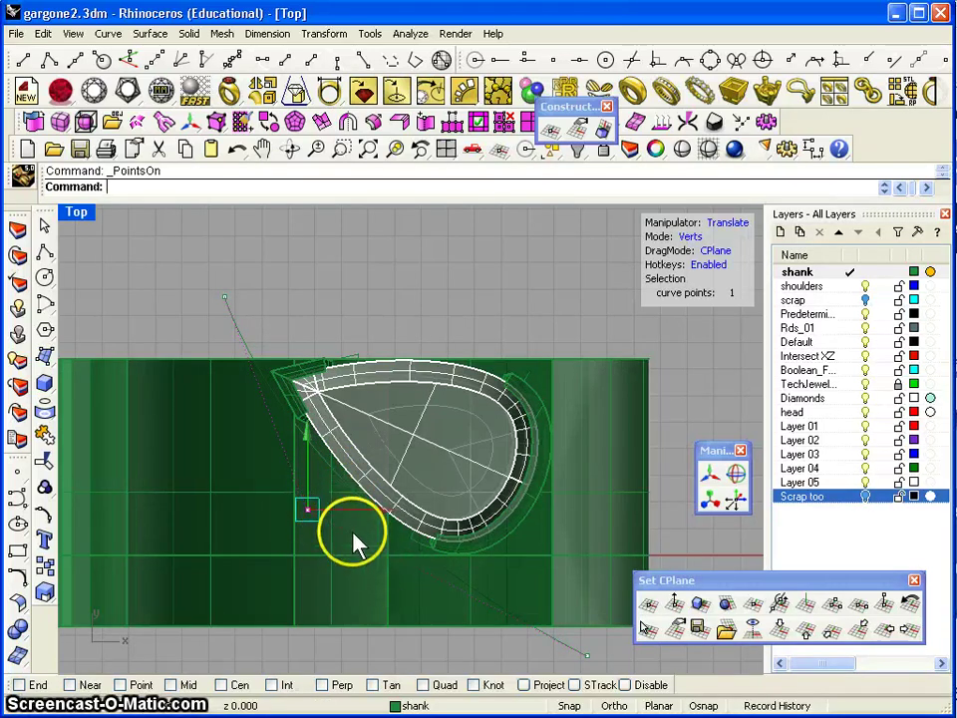
# Hide the shank, leaving the pear-shaped setting and the curve on screen
pyautogui.click(163, 421)
pyautogui.click(174, 396)
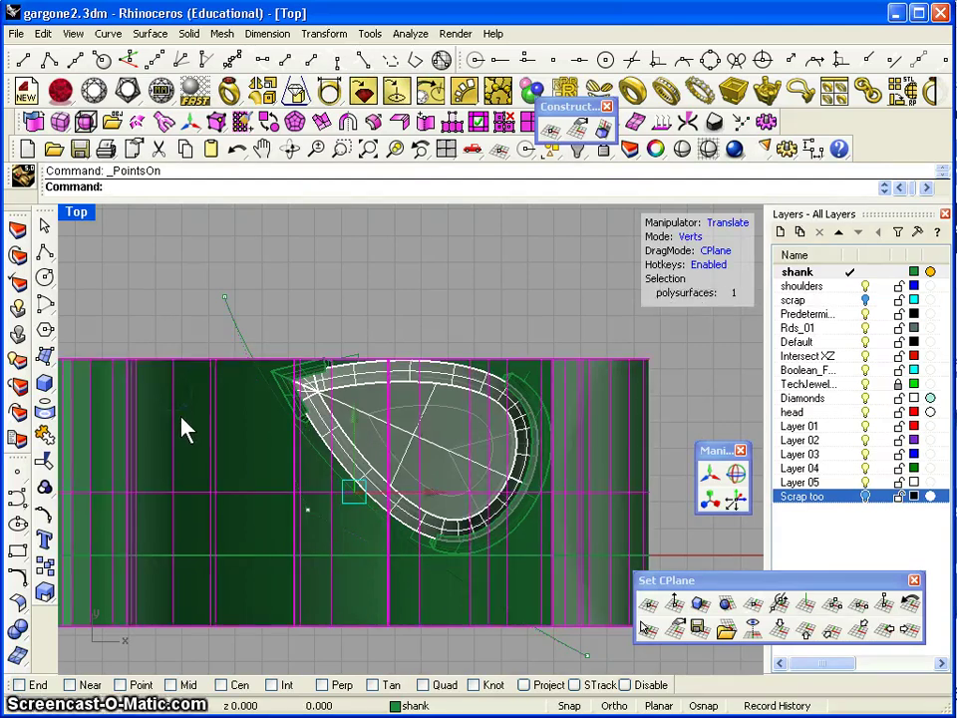
pyautogui.hotkey('ctrl', 'h')
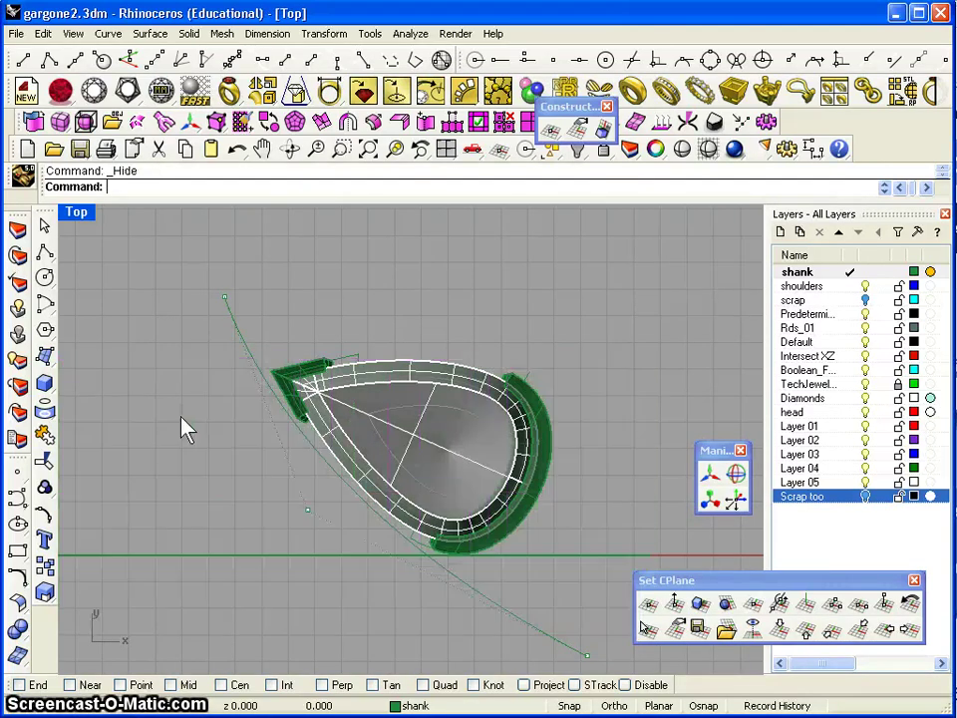
pyautogui.click(208, 437)
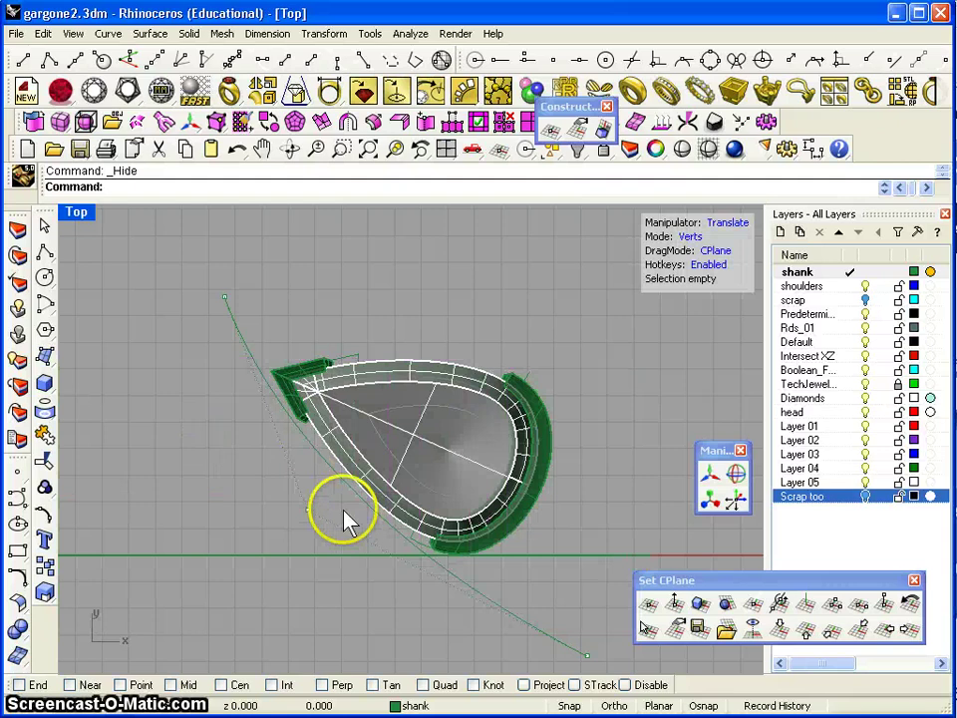
# Adjust the curve's middle and both end control points so it bows smoothly around the tip and lower side of the pear-shaped setting
pyautogui.click(307, 510)
pyautogui.moveTo(308, 512)
pyautogui.mouseDown()
pyautogui.moveTo(299, 522)
pyautogui.moveTo(310, 514)
pyautogui.mouseUp()
pyautogui.click(227, 299)
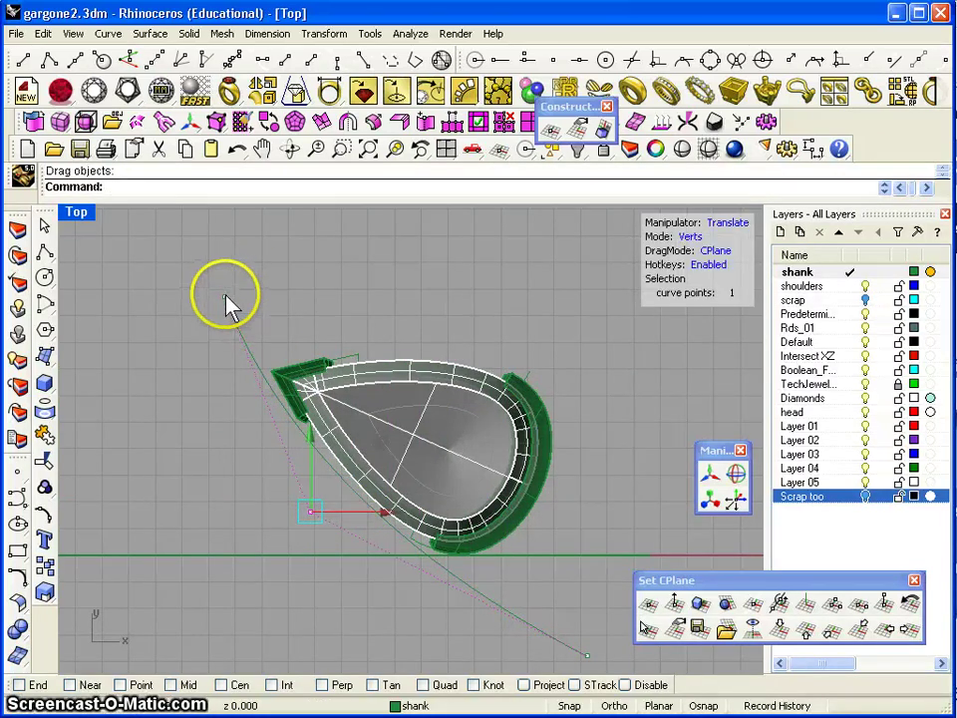
pyautogui.moveTo(225, 301); pyautogui.dragTo(255, 326)
pyautogui.click(558, 654)
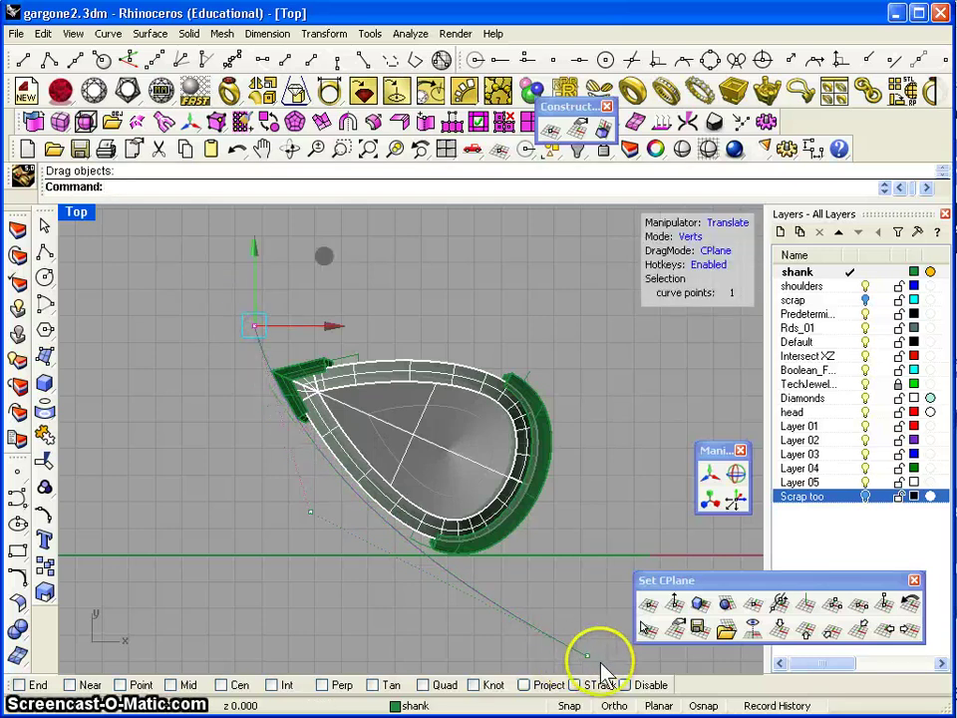
pyautogui.moveTo(587, 655); pyautogui.dragTo(572, 626)
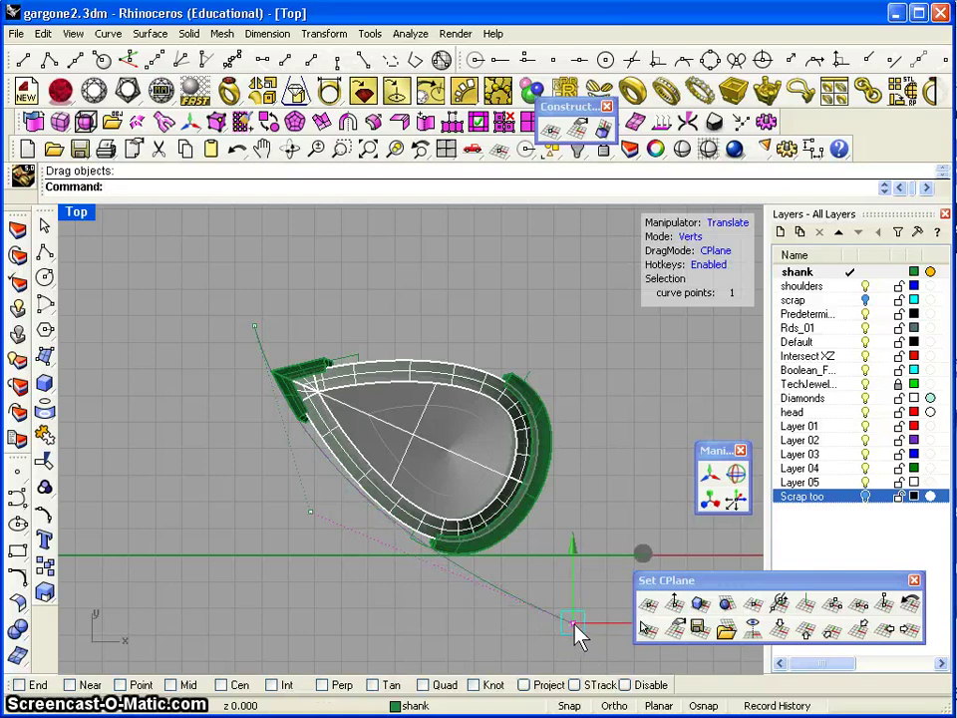
pyautogui.moveTo(312, 522); pyautogui.dragTo(317, 541)
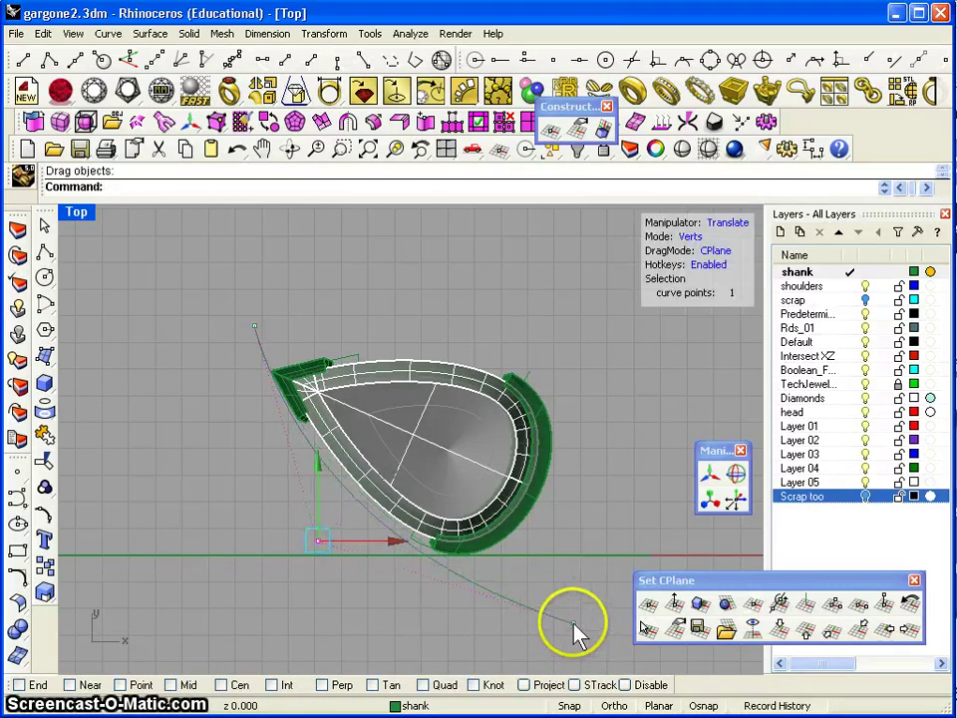
pyautogui.moveTo(575, 627); pyautogui.dragTo(600, 619)
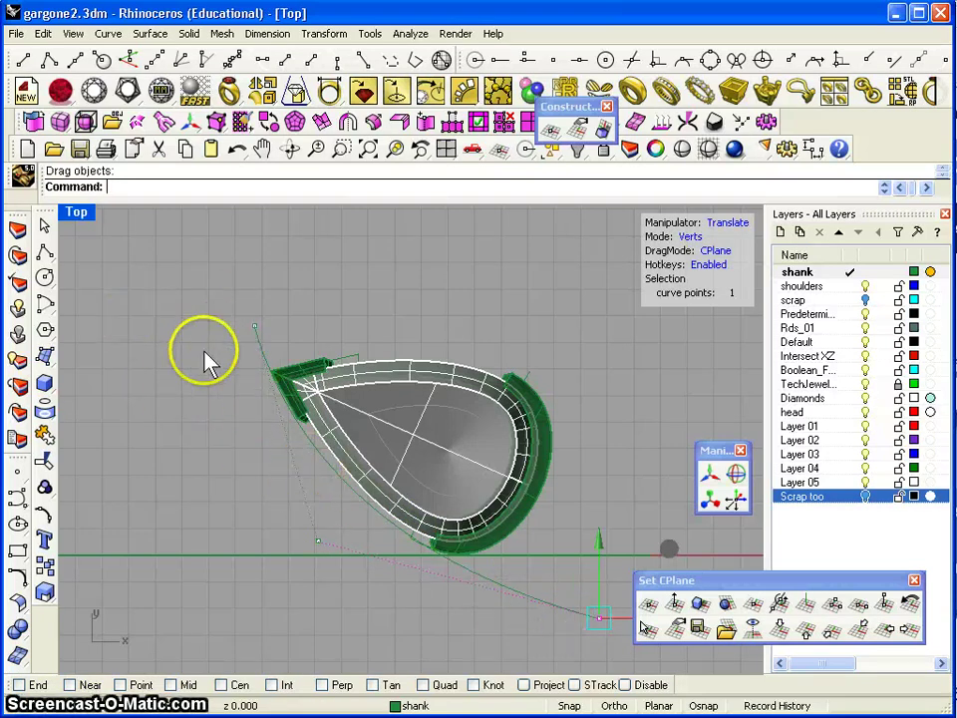
pyautogui.rightClick(366, 467)
pyautogui.moveTo(371, 479); pyautogui.dragTo(331, 418, button='right')
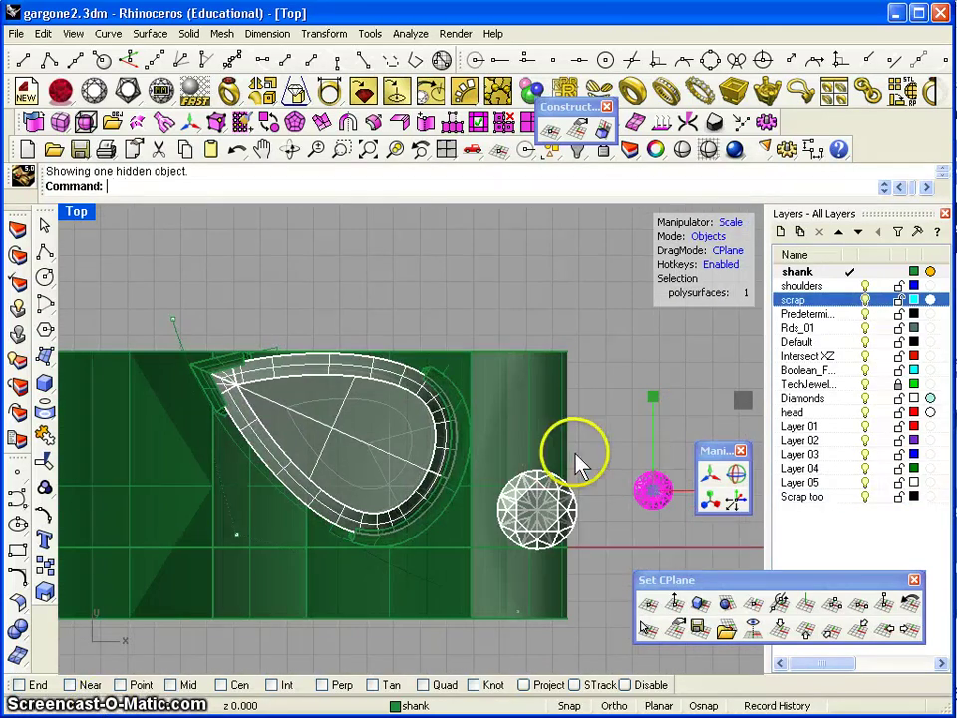
pyautogui.click(589, 503)
pyautogui.click(575, 512)
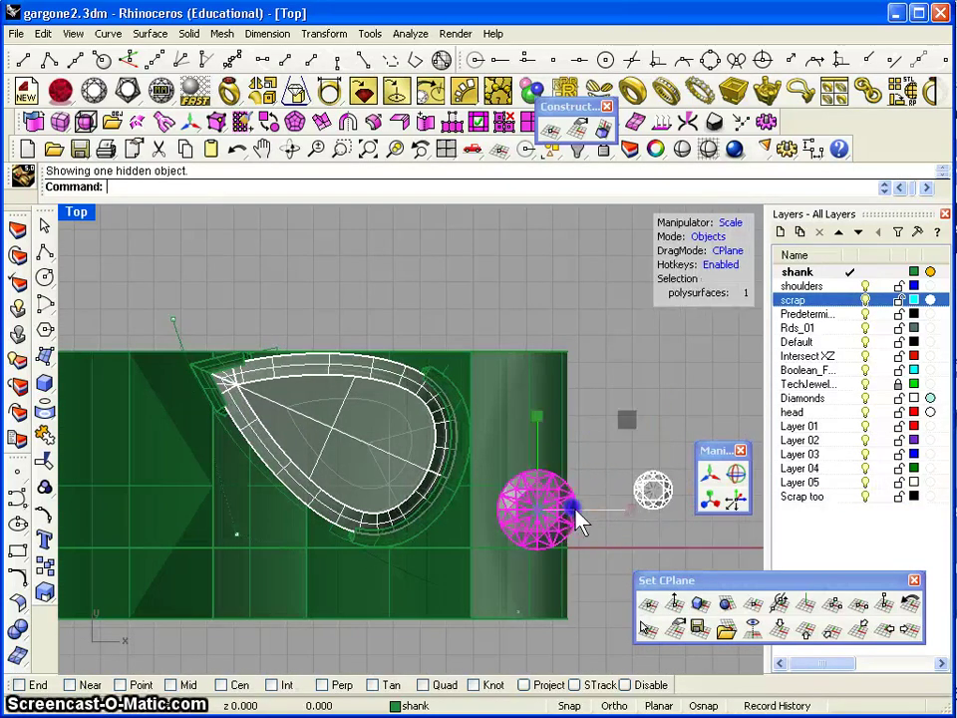
pyautogui.moveTo(627, 419); pyautogui.dragTo(652, 405)
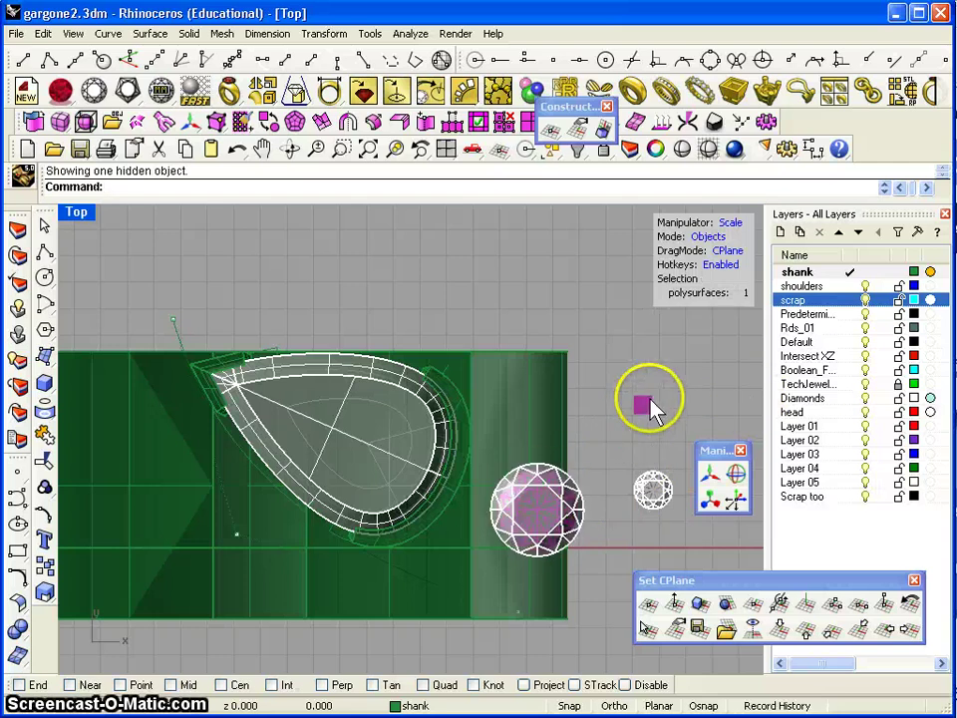
pyautogui.click(43, 33)
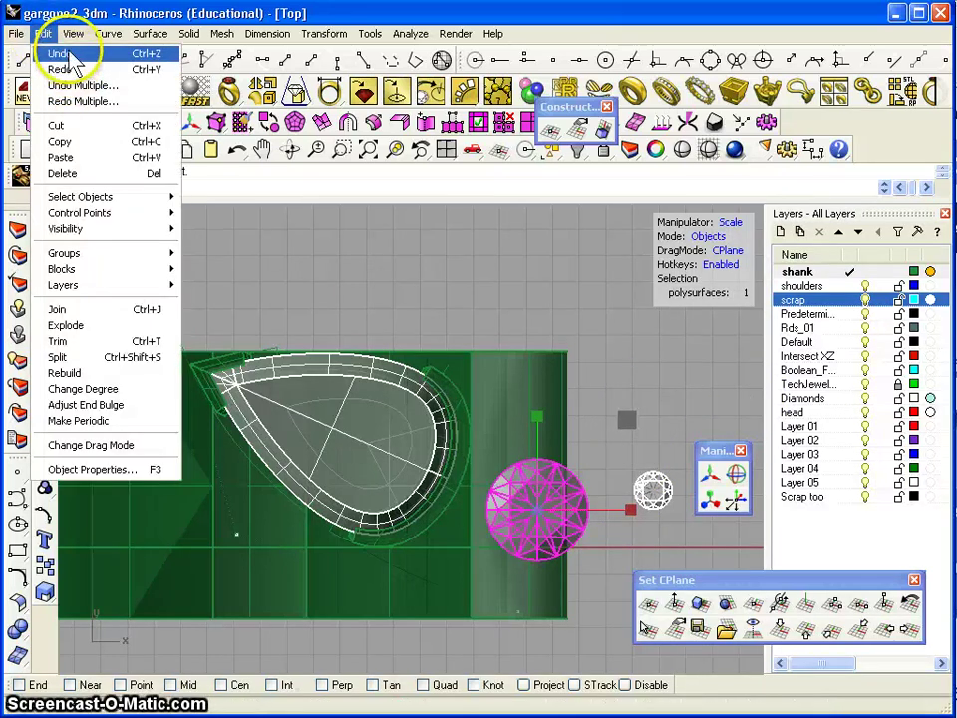
pyautogui.click(62, 51)
pyautogui.click(733, 421)
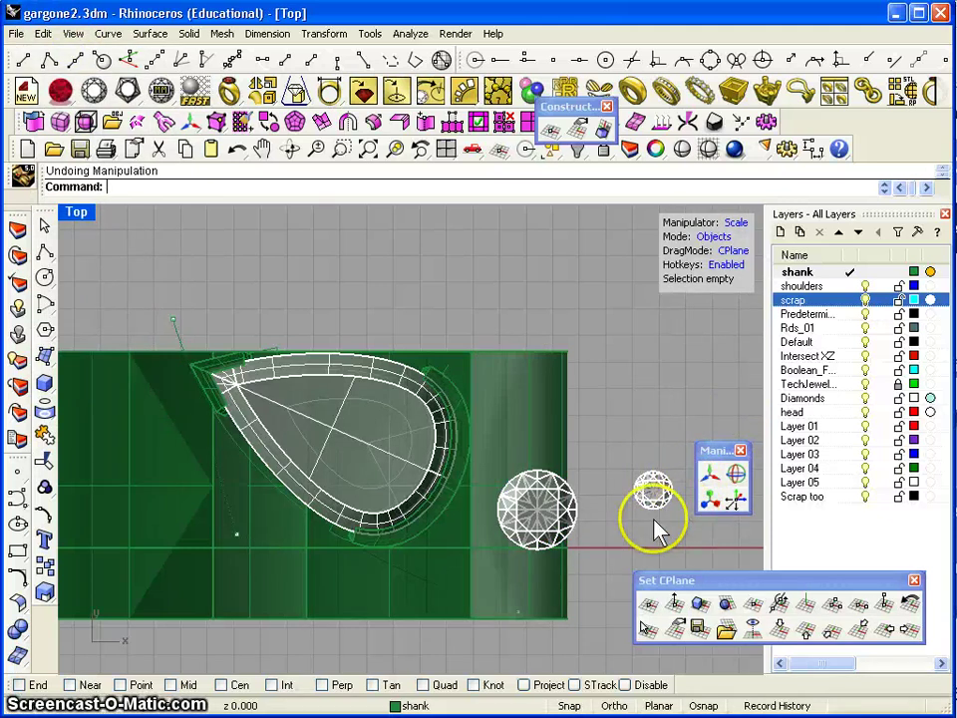
# Move the larger round diamond onto the shank's lower edge, just below the setting's rounded end, and compare its place with the rough sketch
pyautogui.click(558, 514)
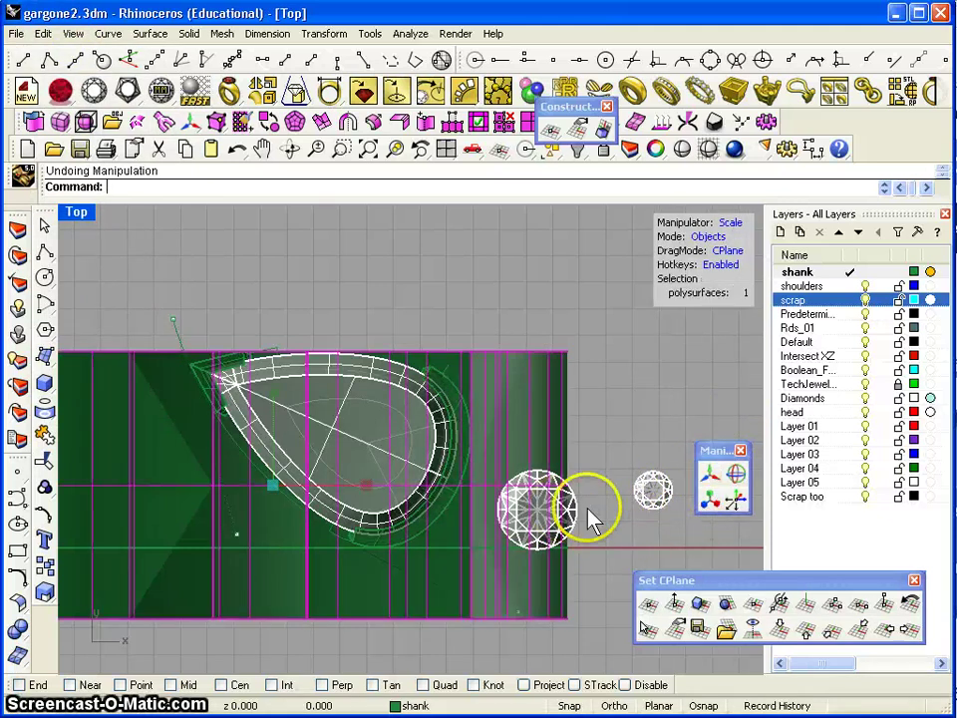
pyautogui.click(630, 461)
pyautogui.click(574, 508)
pyautogui.click(708, 474)
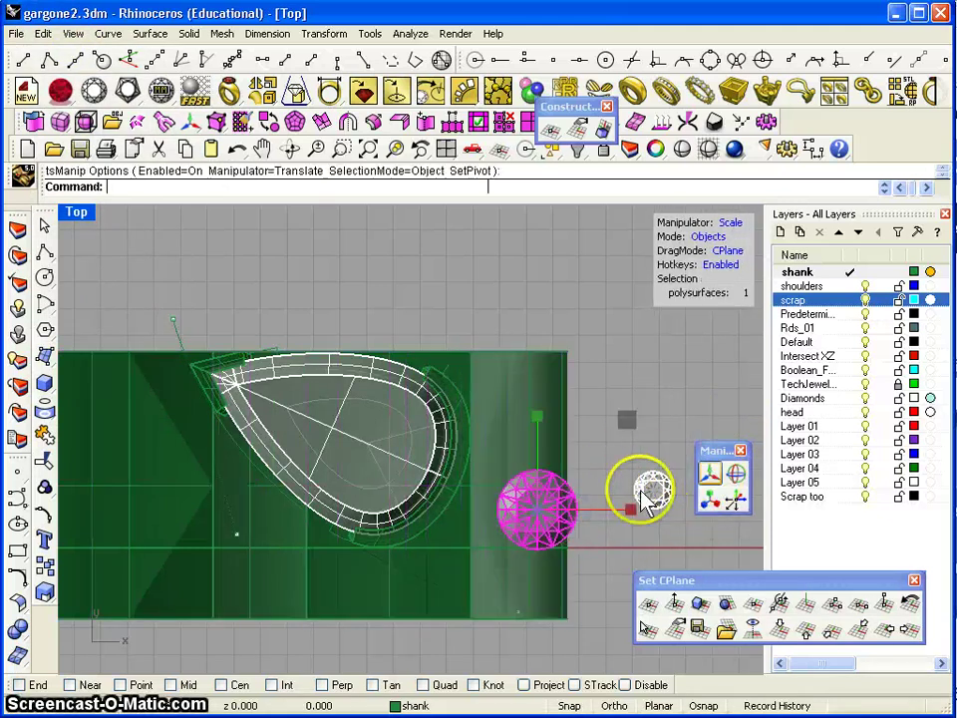
pyautogui.moveTo(613, 453)
pyautogui.mouseDown()
pyautogui.moveTo(440, 540)
pyautogui.moveTo(397, 509)
pyautogui.moveTo(436, 535)
pyautogui.mouseUp()
pyautogui.hotkey('alt', 'Tab')
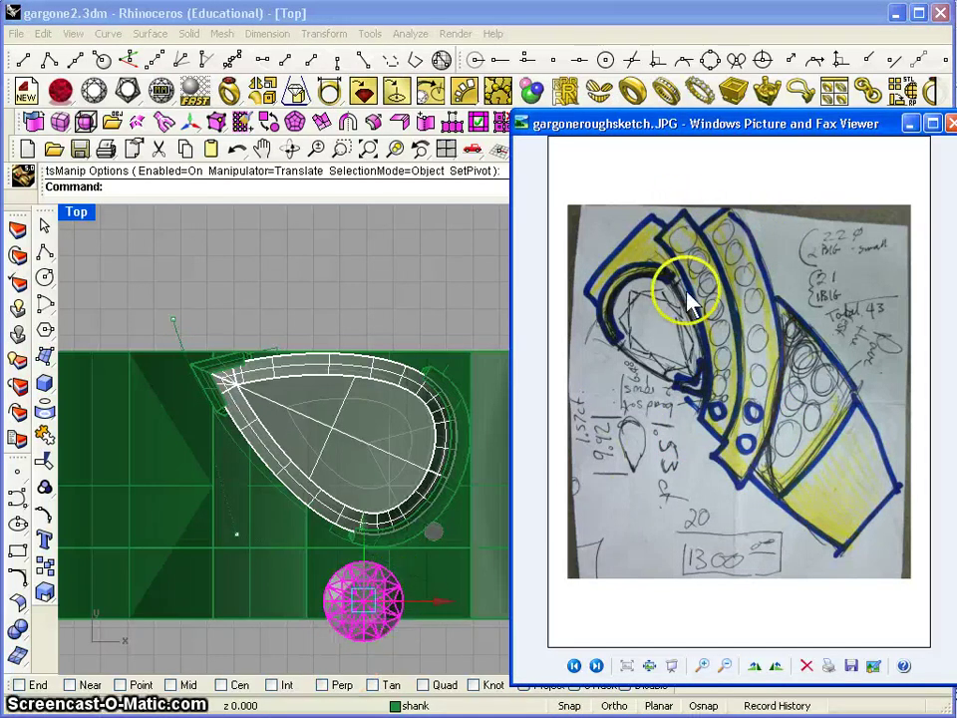
pyautogui.click(910, 123)
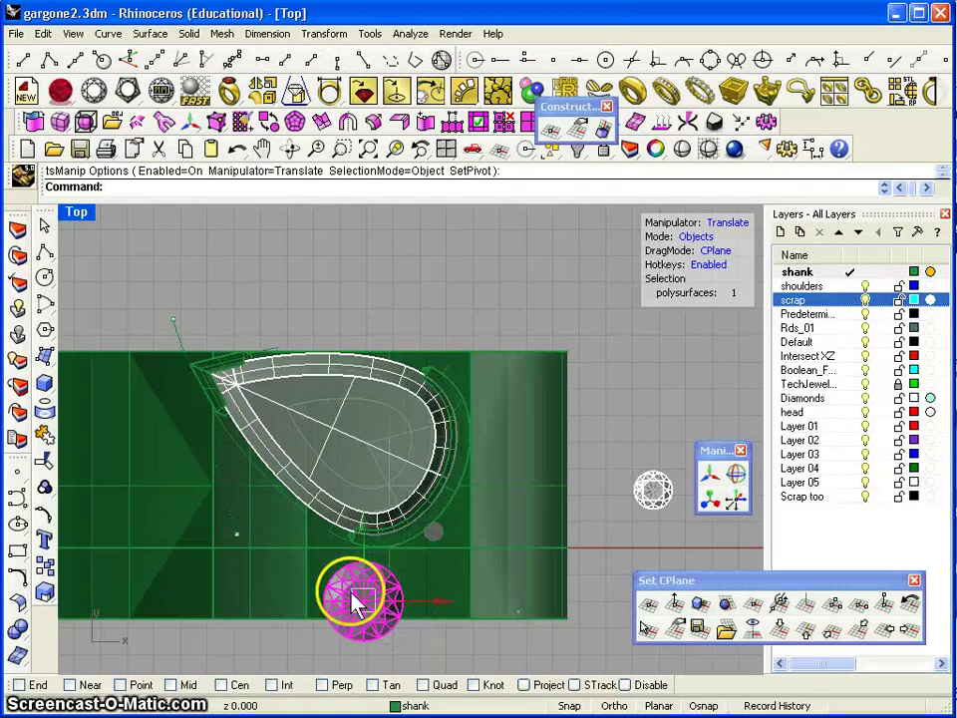
# Move the smaller round diamond beside the tip of the pear-shaped setting and compare the layout with the rough sketch
pyautogui.moveTo(351, 602); pyautogui.dragTo(647, 487)
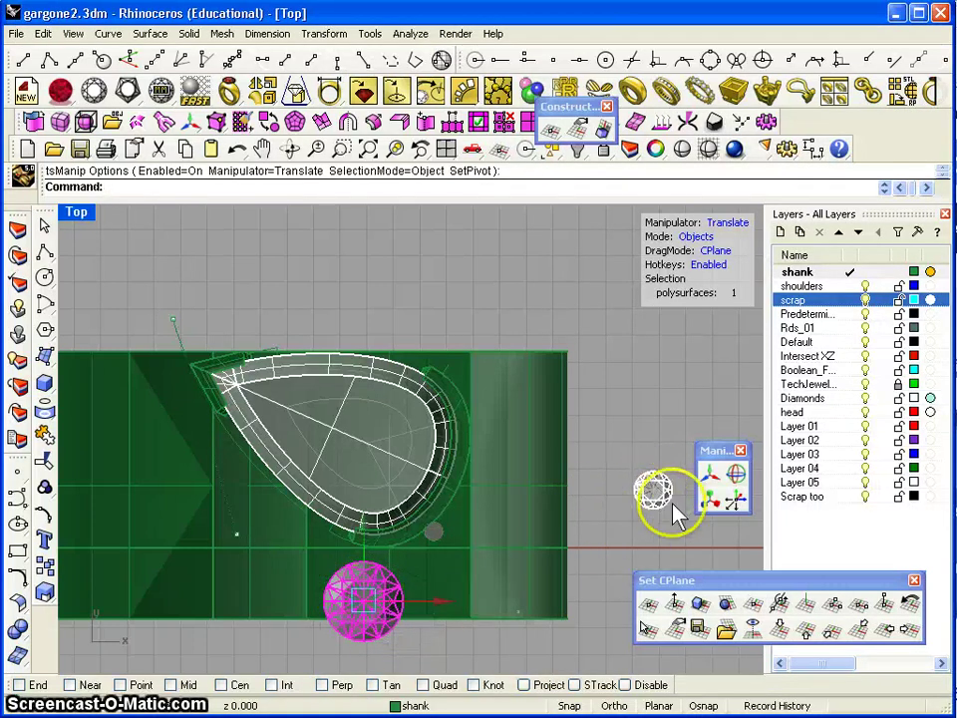
pyautogui.moveTo(725, 420); pyautogui.dragTo(247, 310)
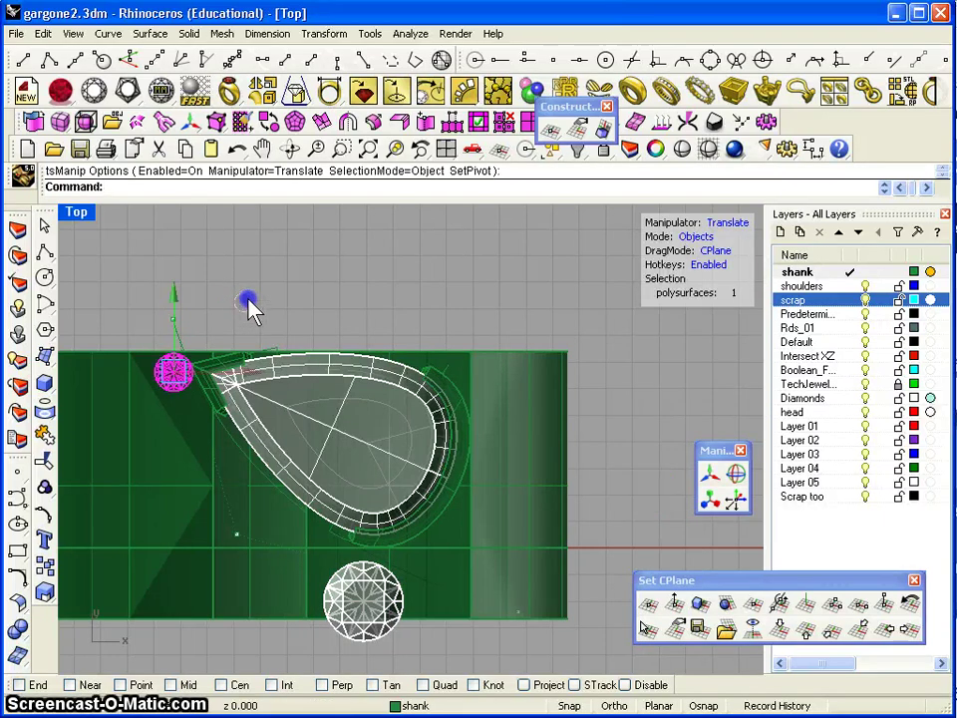
pyautogui.hotkey('alt', 'Tab')
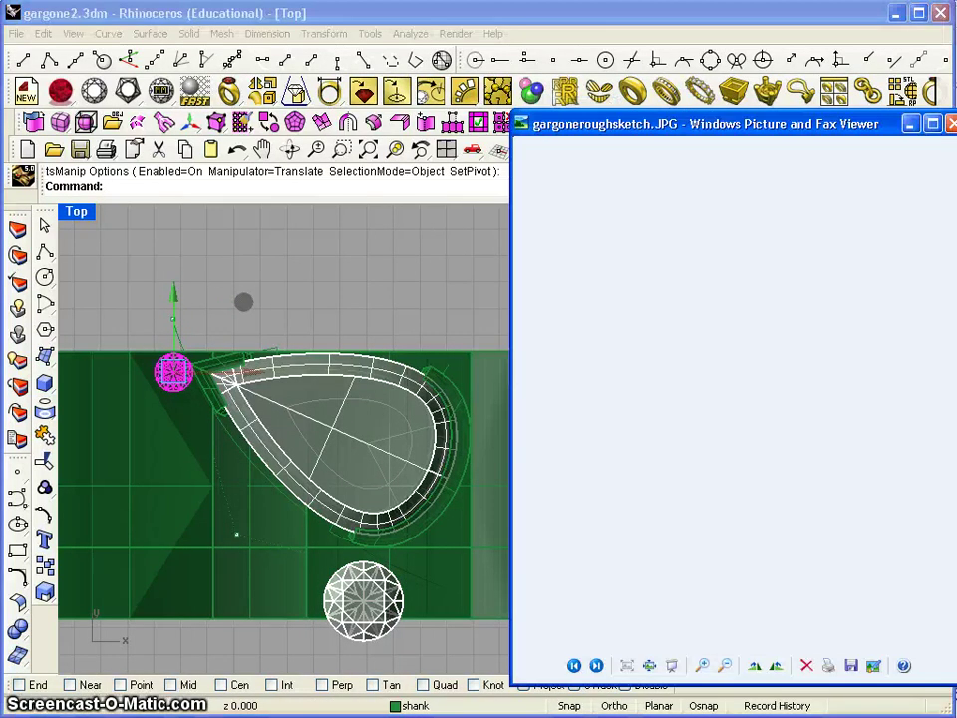
pyautogui.click(787, 478)
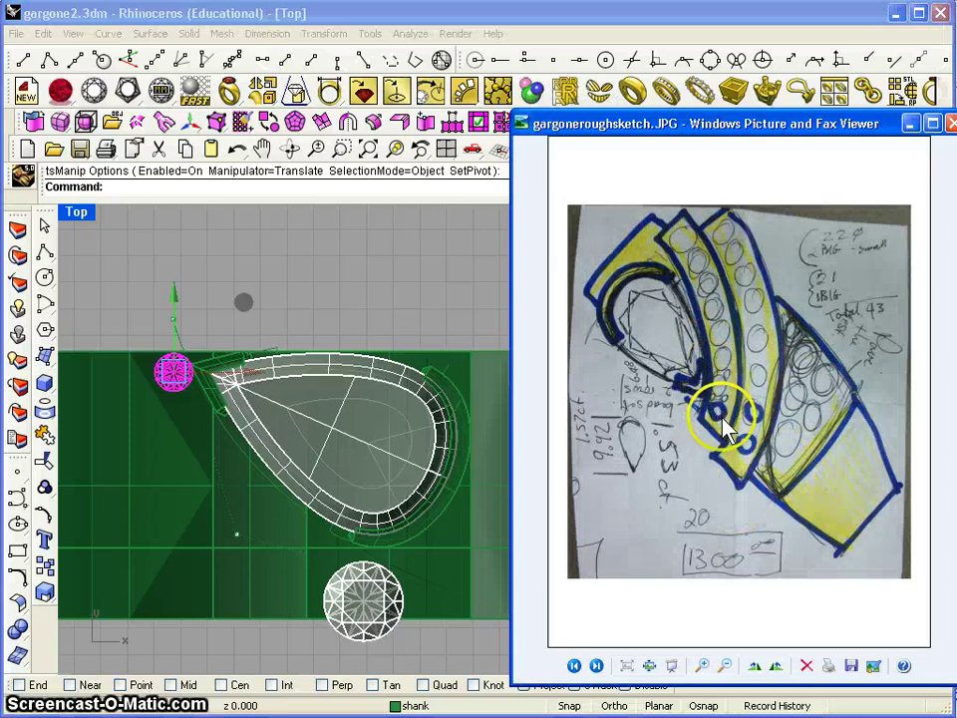
pyautogui.click(910, 123)
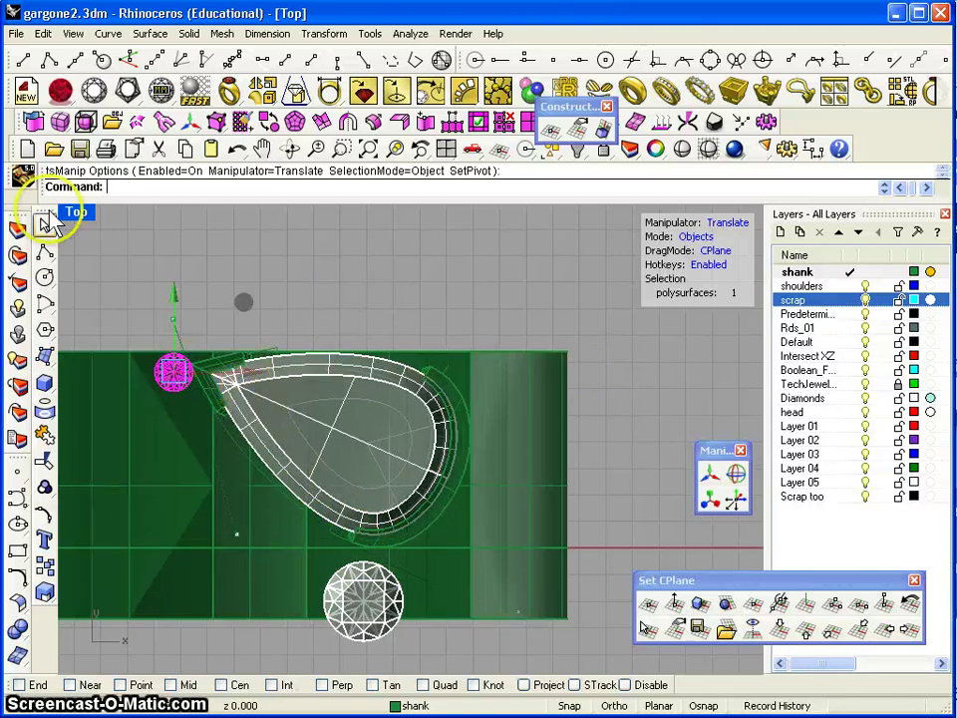
# Draw two straight horizontal lines in the Top view, one along the shank's upper edge and one along its lower edge
pyautogui.click(22, 60)
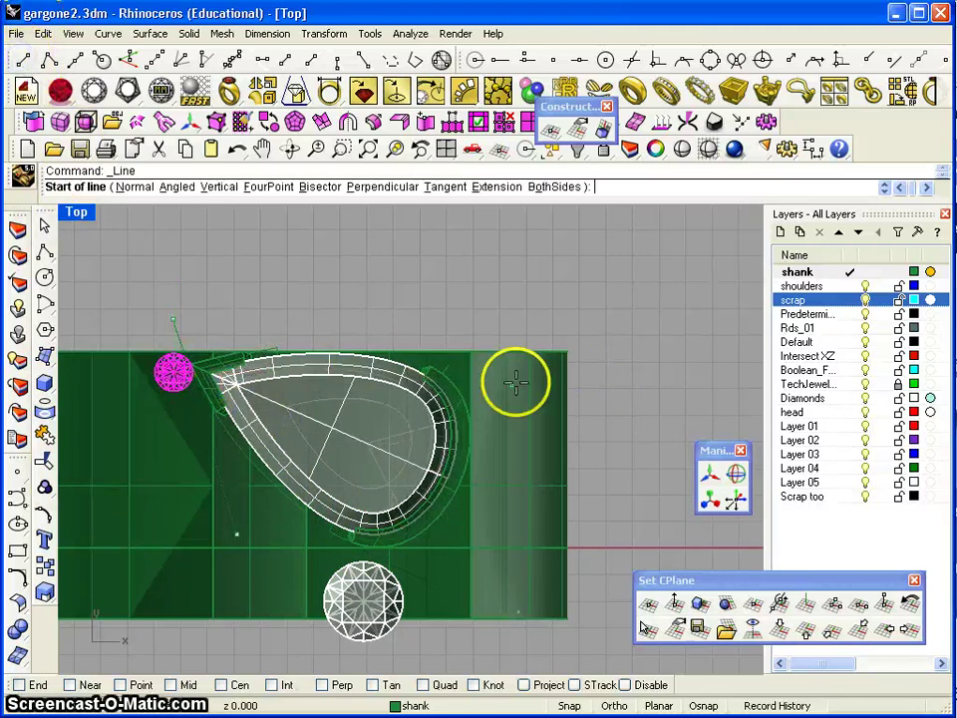
pyautogui.click(564, 349)
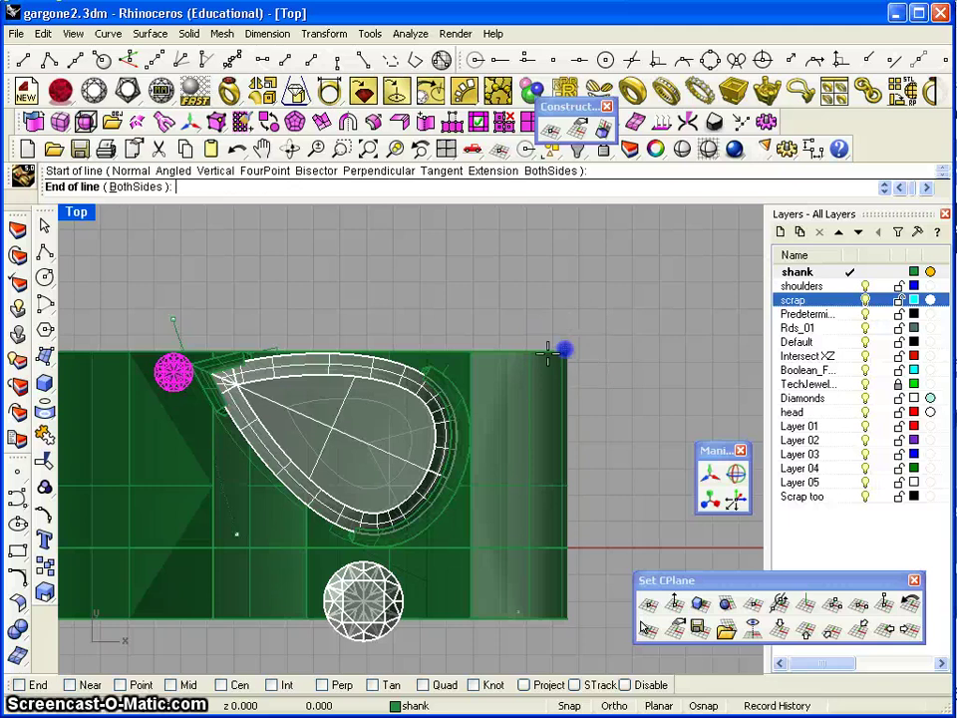
pyautogui.click(62, 348)
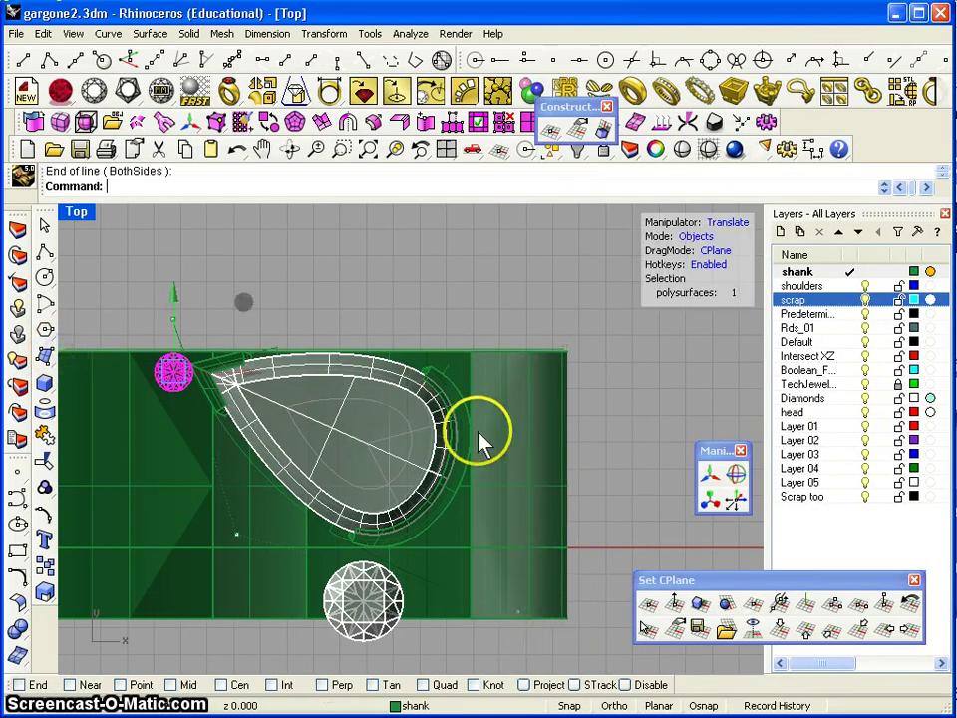
pyautogui.click(22, 60)
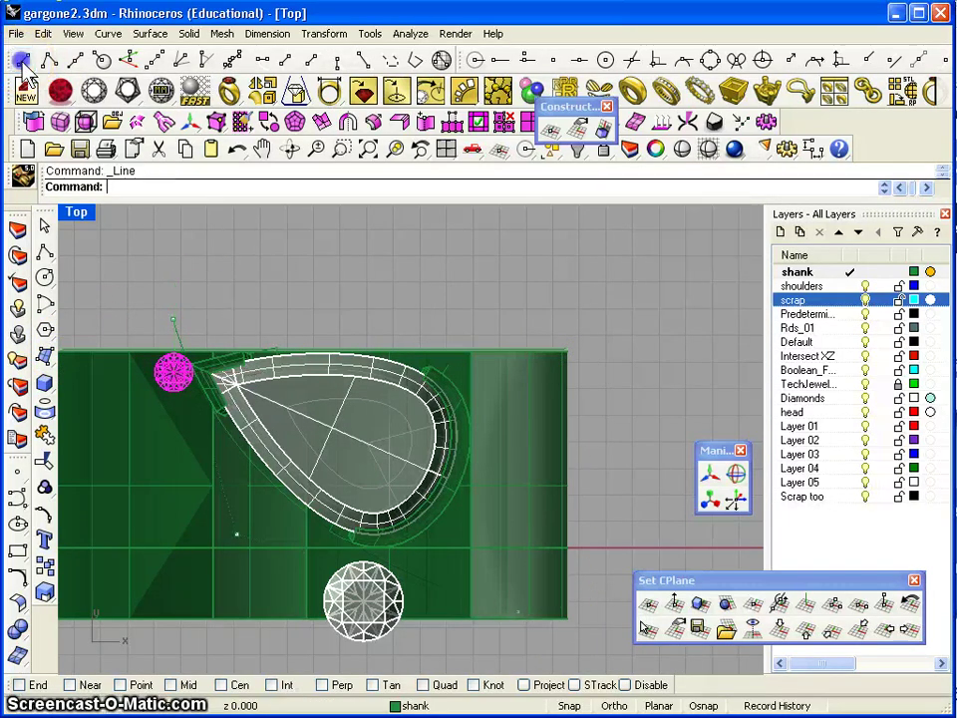
pyautogui.click(566, 618)
pyautogui.click(83, 620)
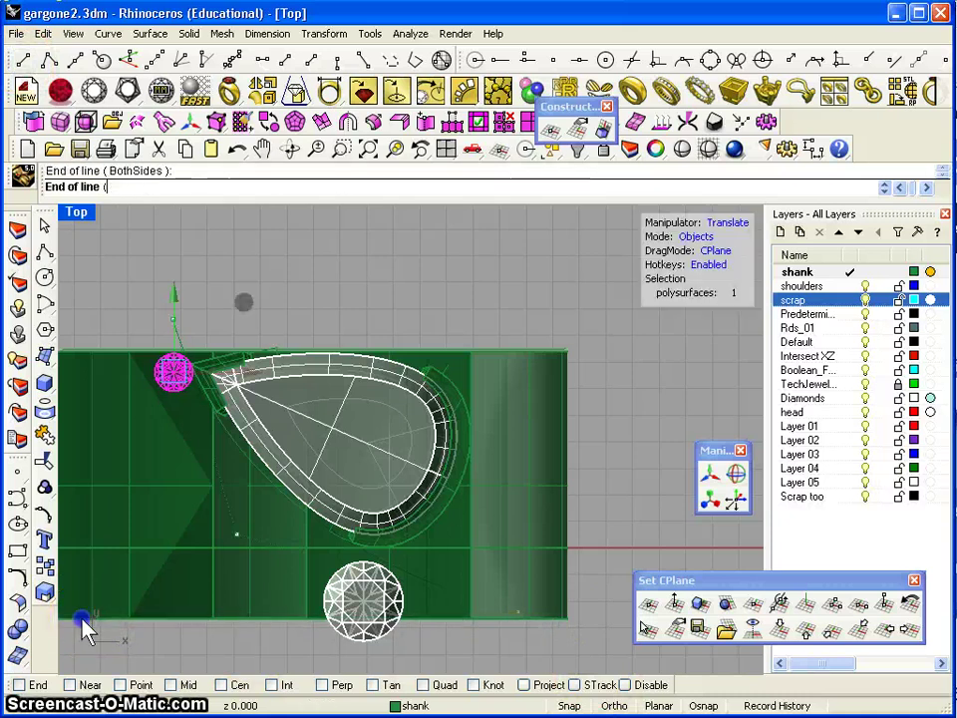
# Hide the shank and check the curved gem-set bands in the rough sketch against the remaining layout
pyautogui.click(125, 526)
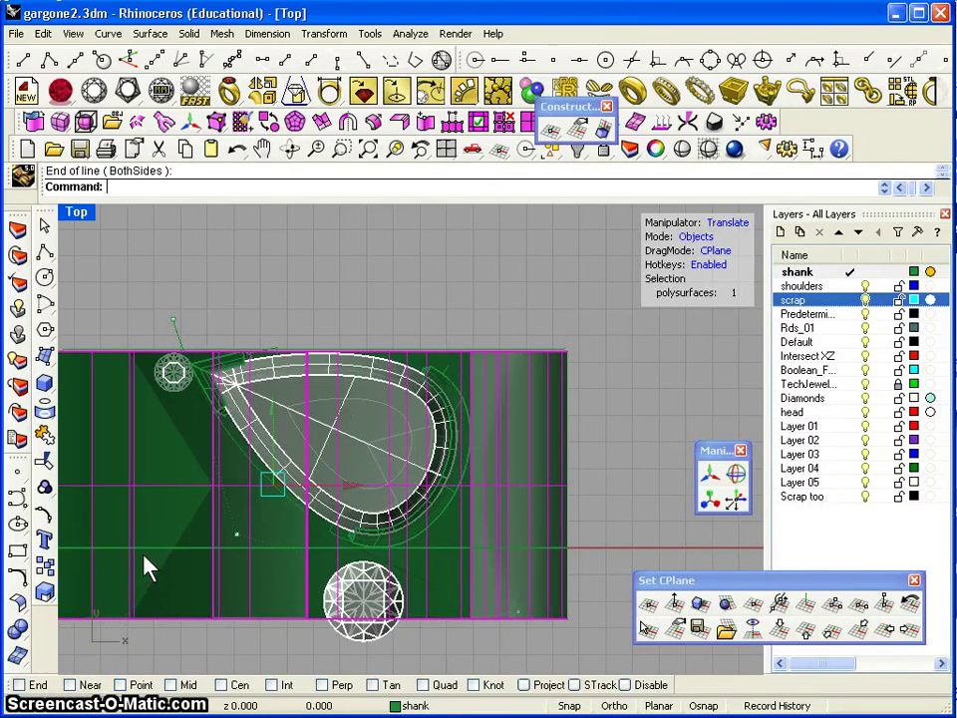
pyautogui.hotkey('ctrl', 'h')
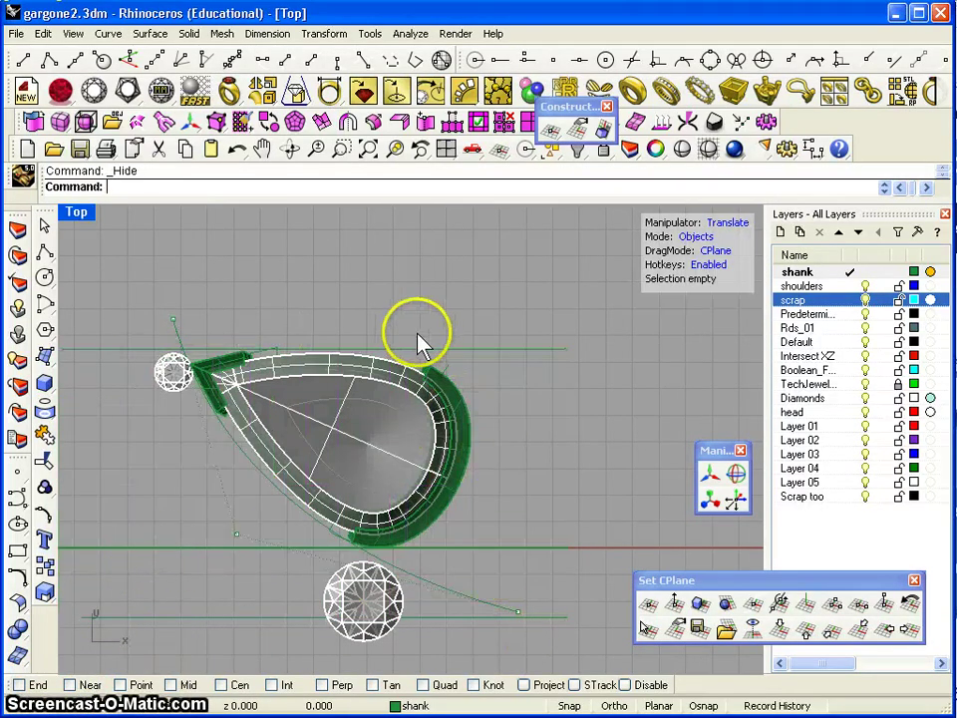
pyautogui.moveTo(518, 439); pyautogui.dragTo(572, 395, button='right')
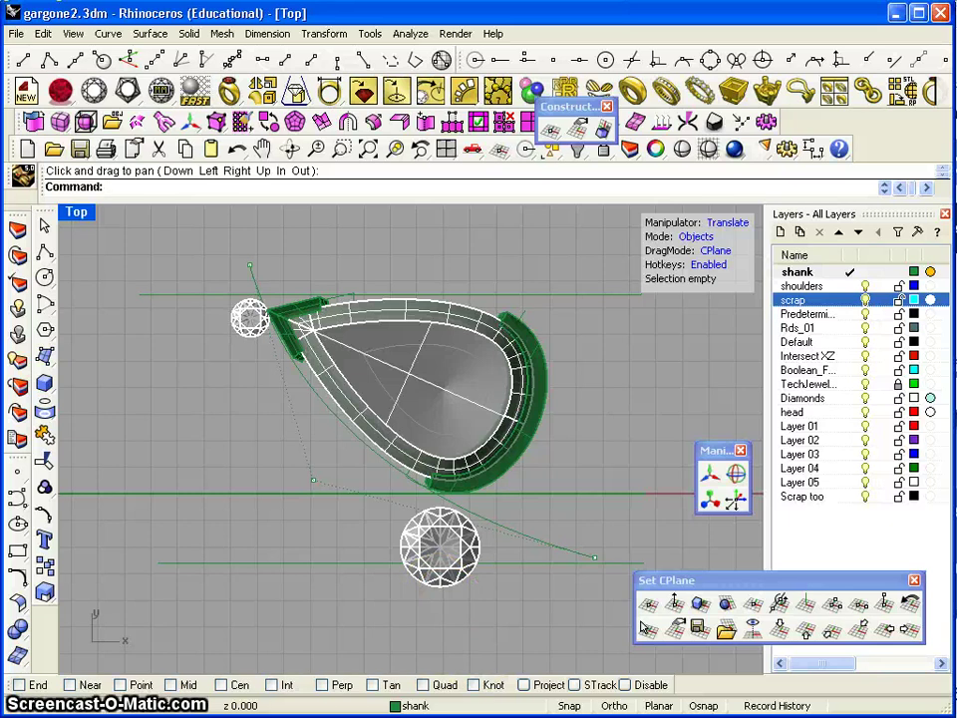
pyautogui.hotkey('alt', 'Tab')
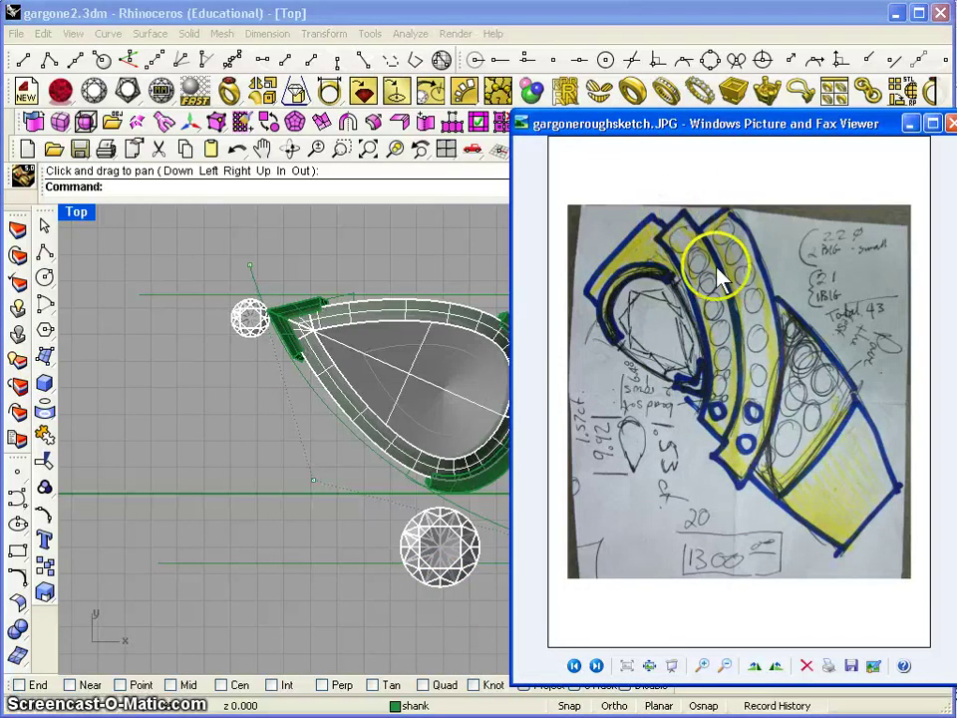
pyautogui.click(909, 123)
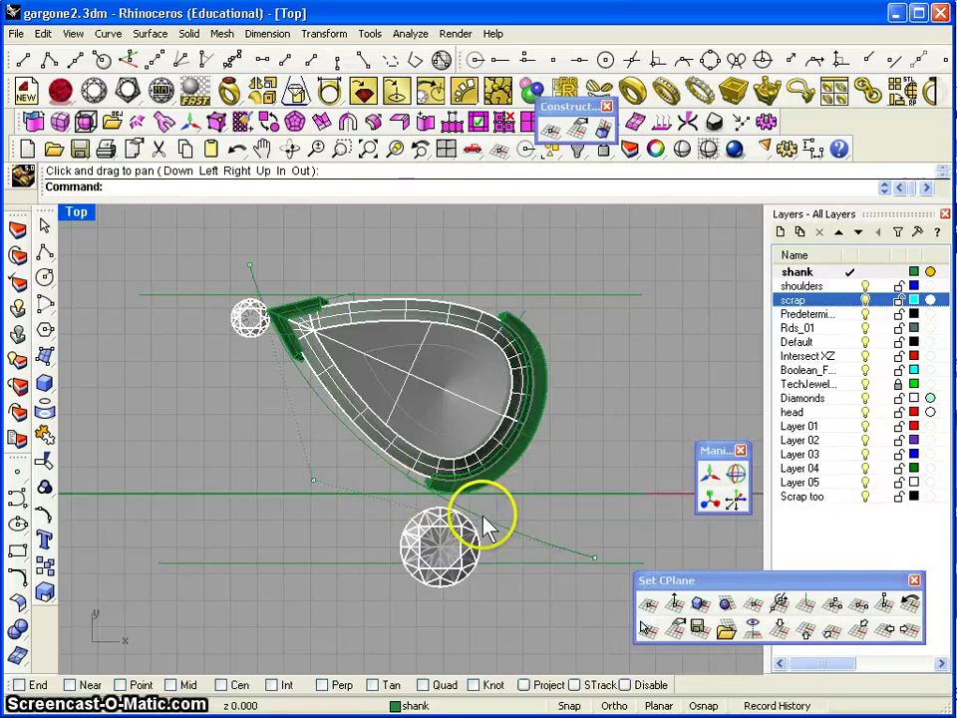
# Turn off the curve's control points and make an in-place duplicate of the curve with Copy and Paste
pyautogui.press('Escape')
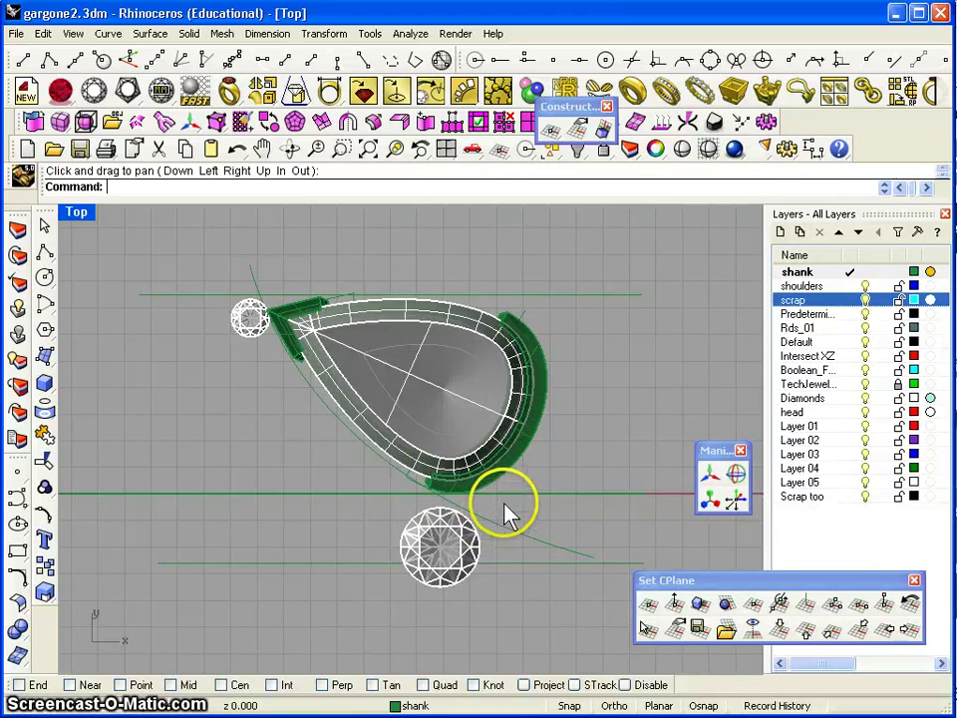
pyautogui.click(495, 534)
pyautogui.click(466, 504)
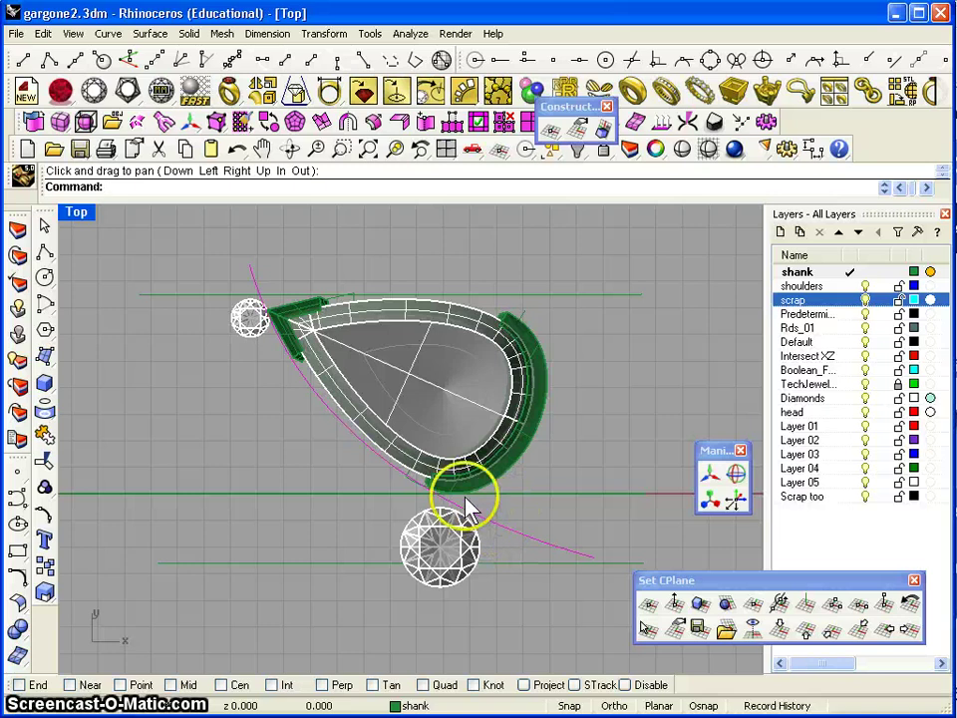
pyautogui.click(51, 61)
pyautogui.click(43, 33)
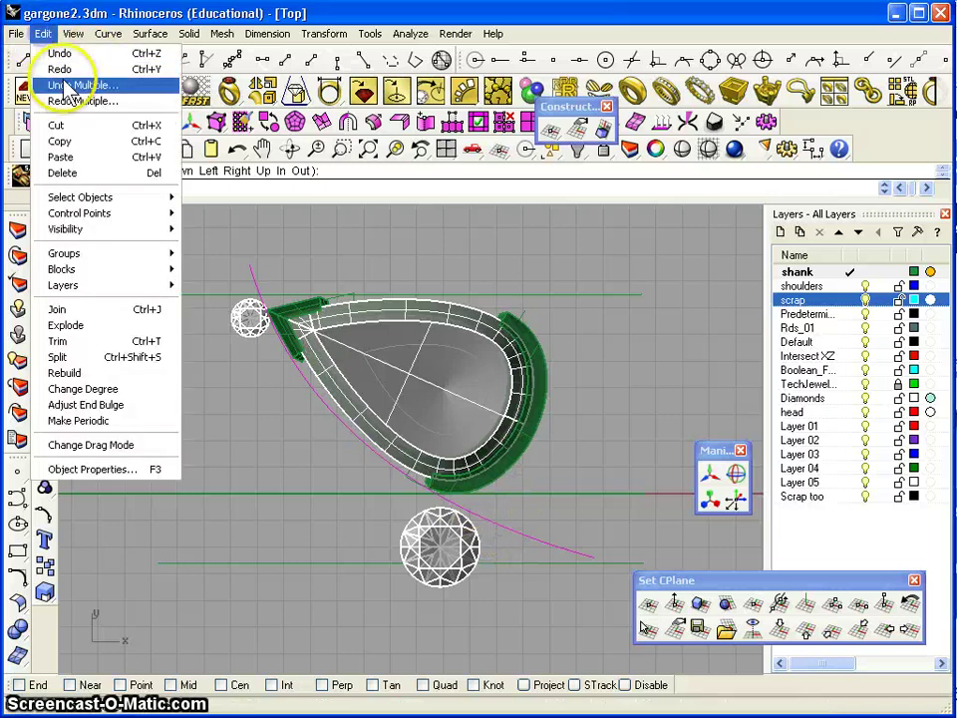
pyautogui.click(59, 141)
pyautogui.click(43, 33)
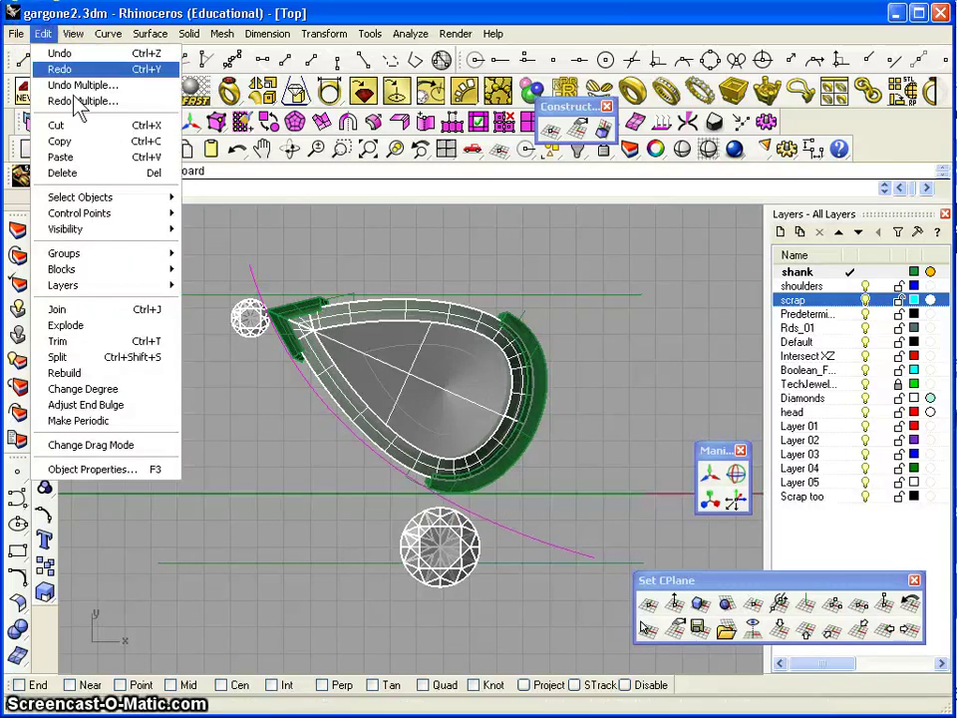
pyautogui.click(62, 156)
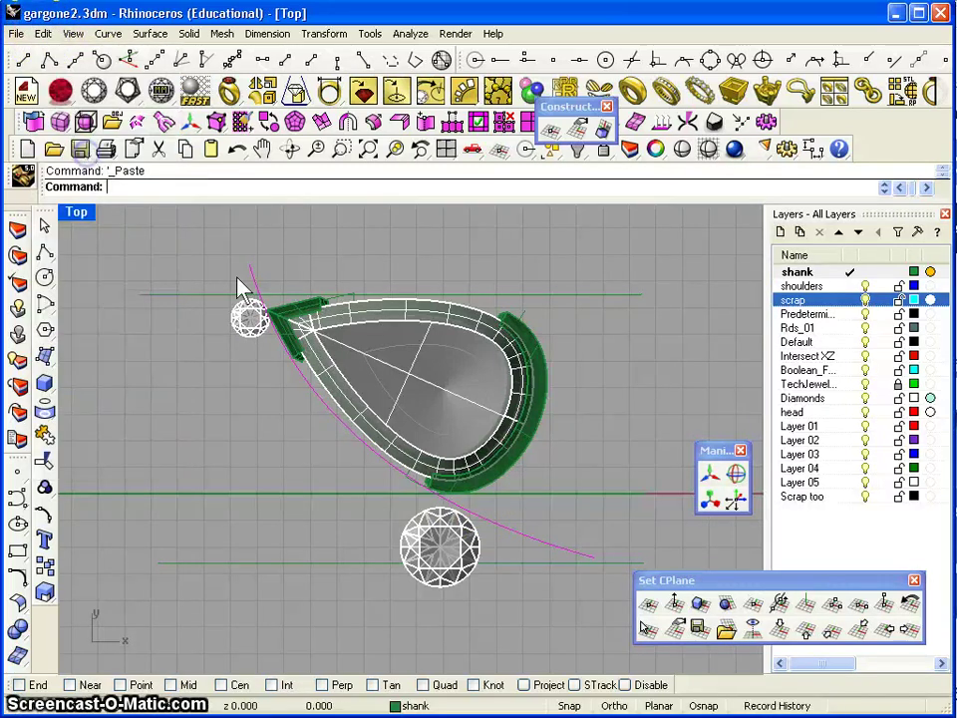
# Move the duplicated curve away from the pear-shaped setting, rotate it slightly steeper, and shift it back toward the smaller diamond to outline a band
pyautogui.click(722, 486)
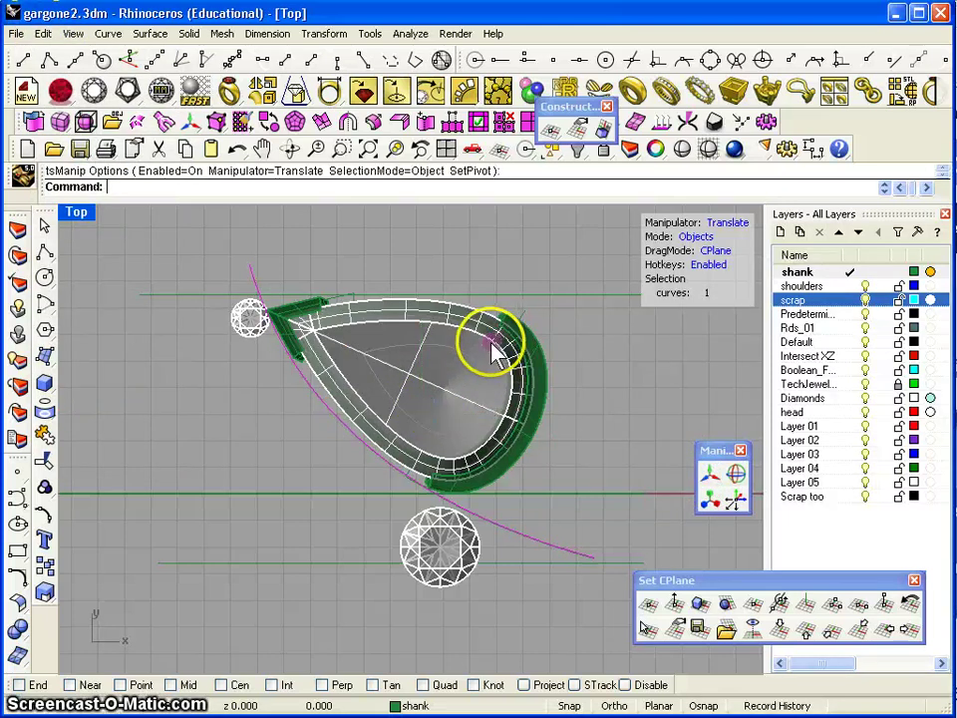
pyautogui.moveTo(496, 348); pyautogui.dragTo(391, 391)
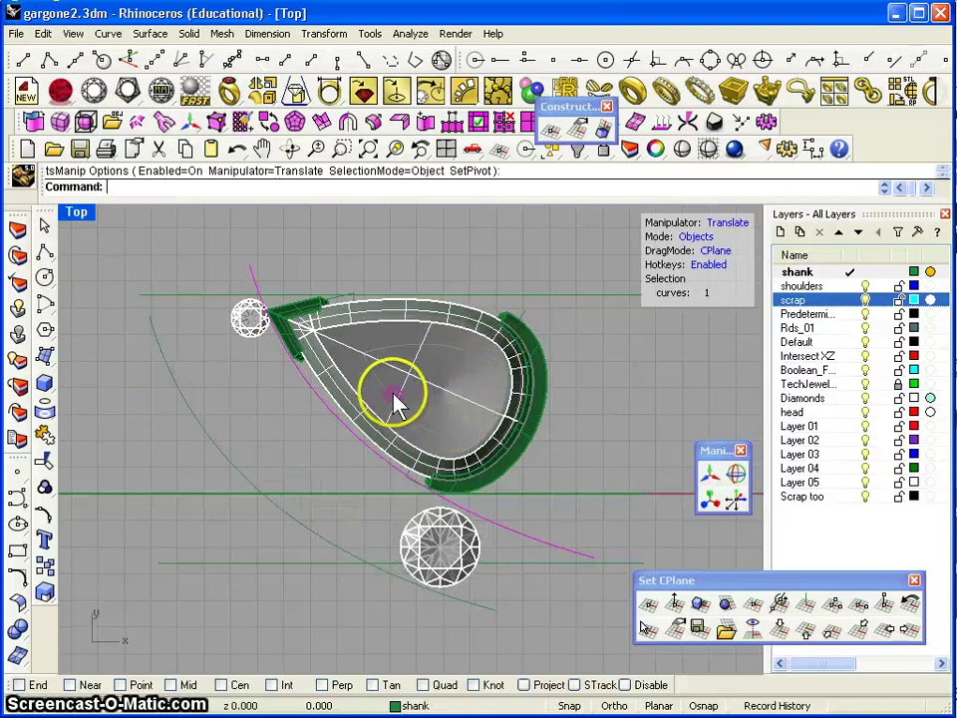
pyautogui.click(736, 474)
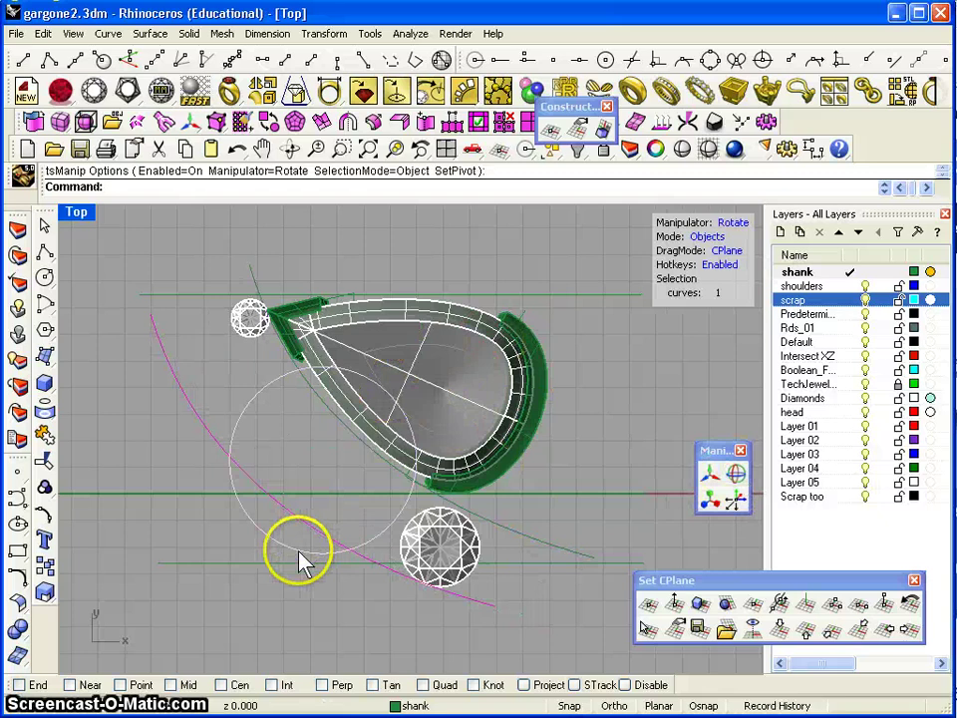
pyautogui.moveTo(299, 559); pyautogui.dragTo(287, 548)
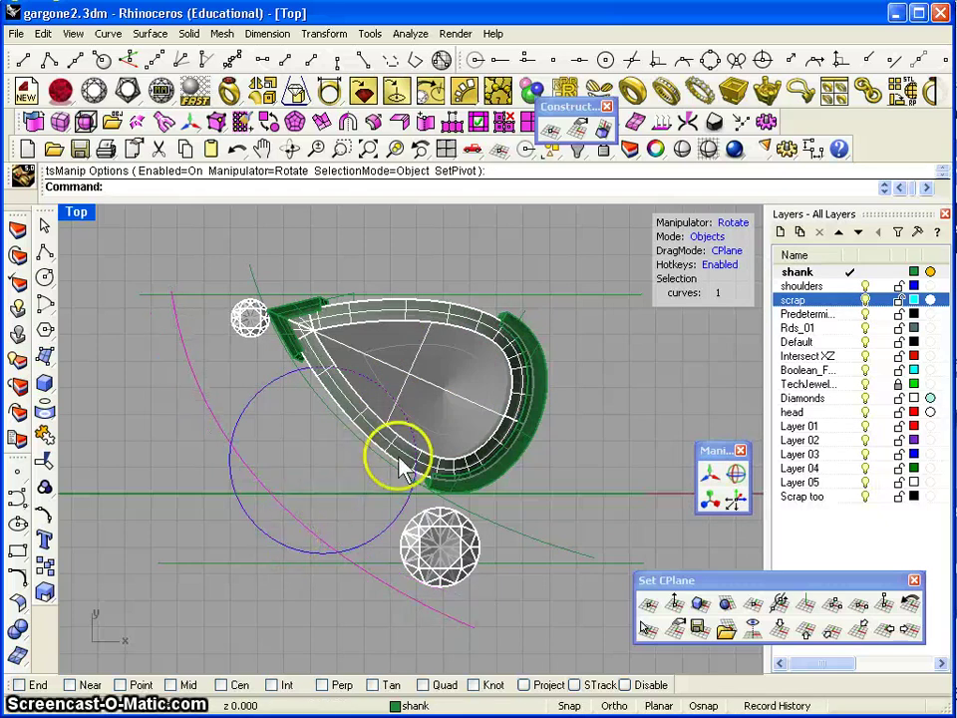
pyautogui.click(710, 473)
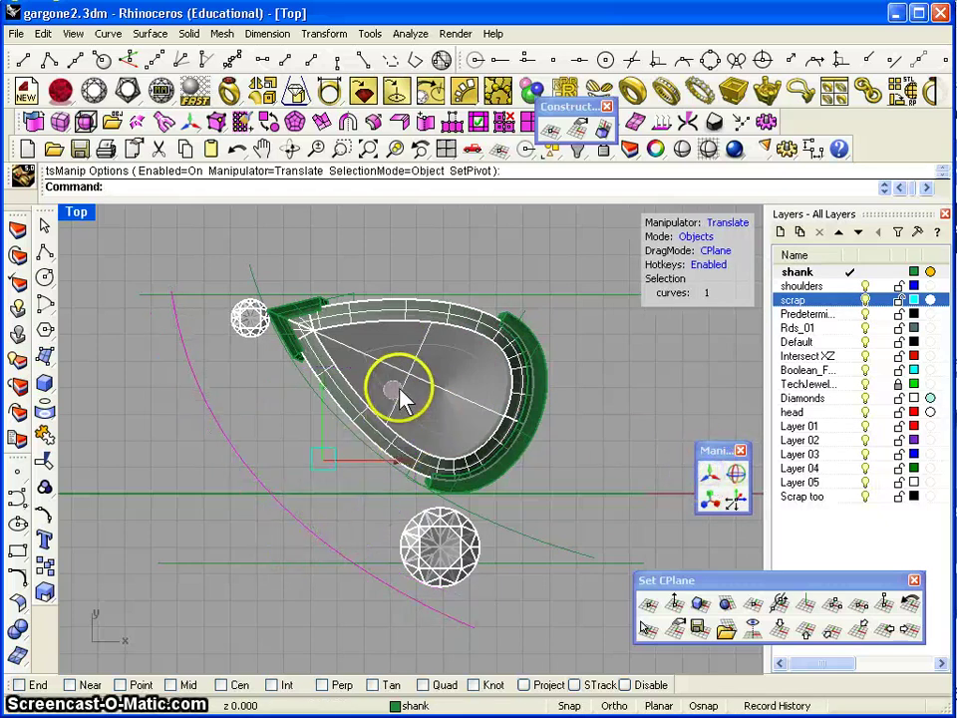
pyautogui.moveTo(399, 397); pyautogui.dragTo(438, 395)
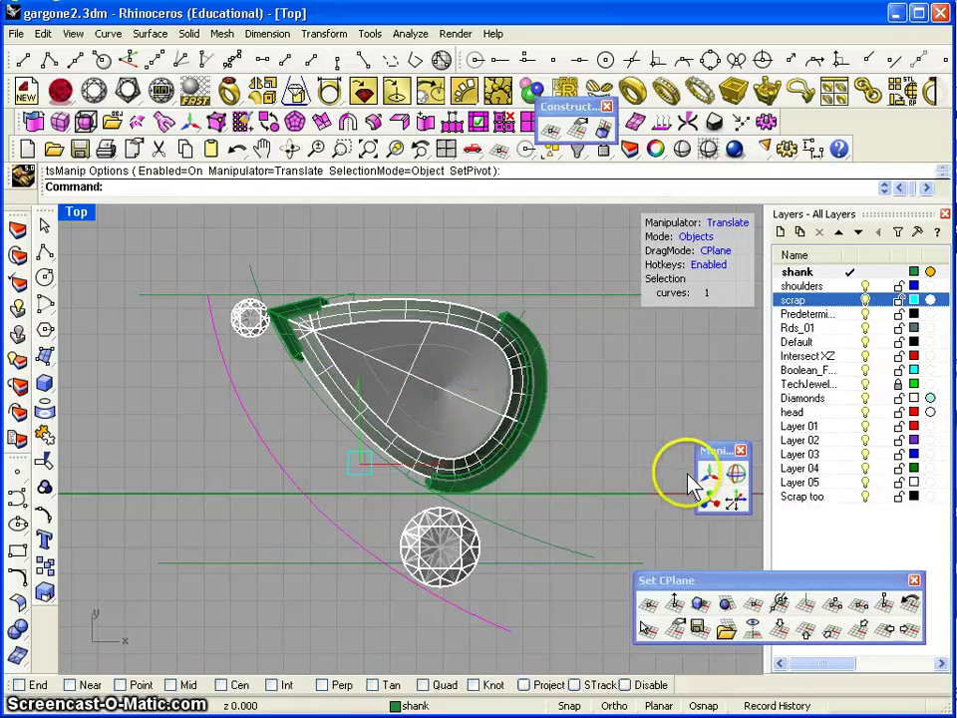
# Fine-tune the duplicated curve's rotation and position so both round diamonds fit between it and the original curve, then deselect it
pyautogui.click(734, 475)
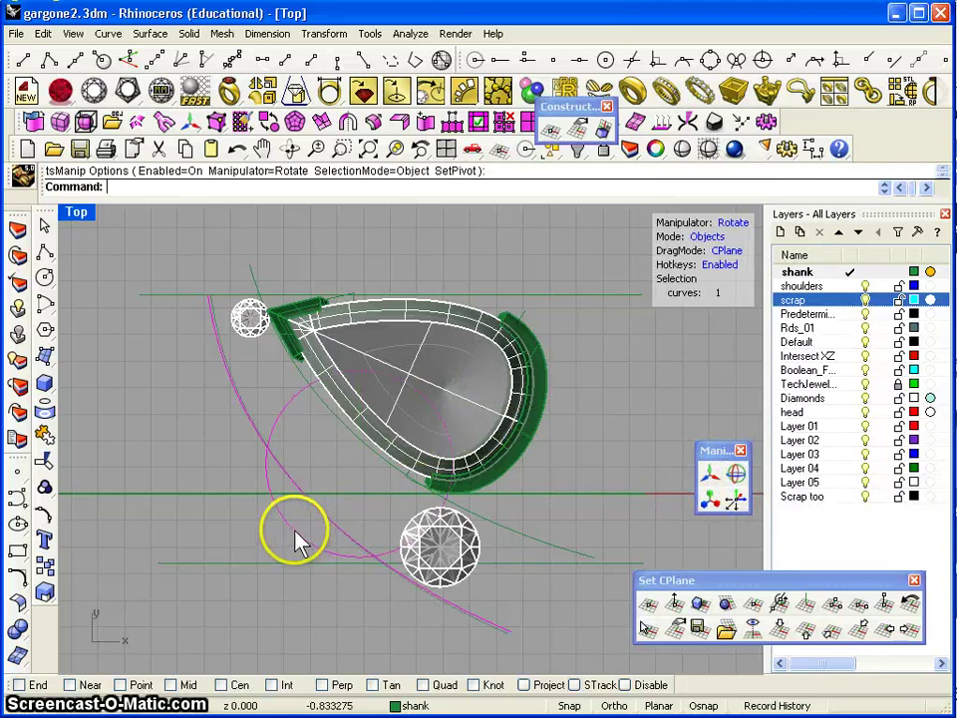
pyautogui.moveTo(296, 542); pyautogui.dragTo(296, 541)
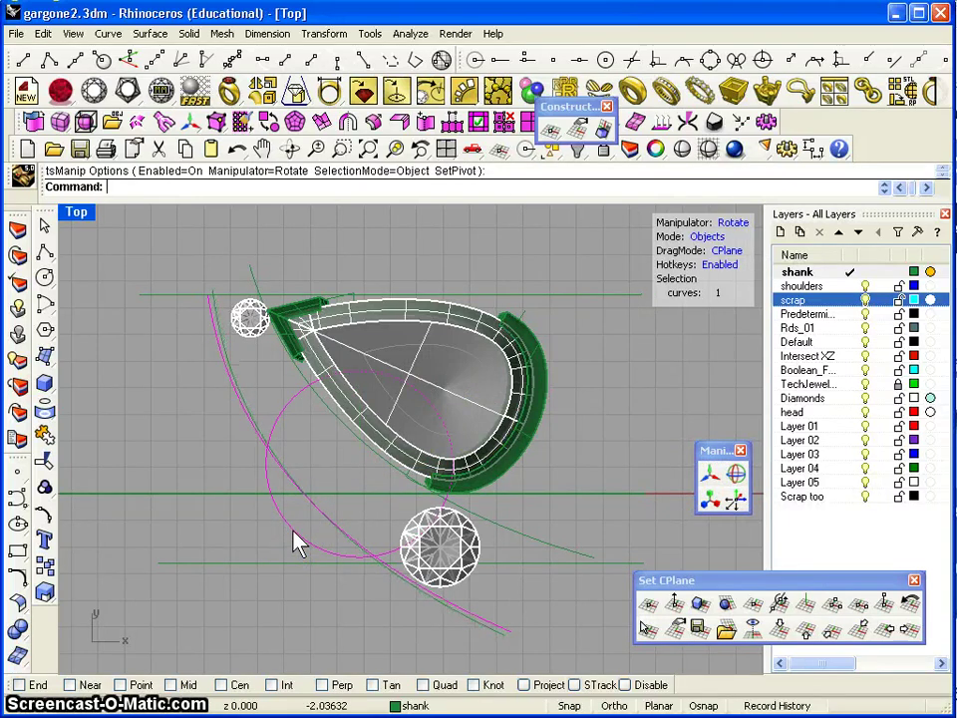
pyautogui.press('Escape')
pyautogui.click(588, 434)
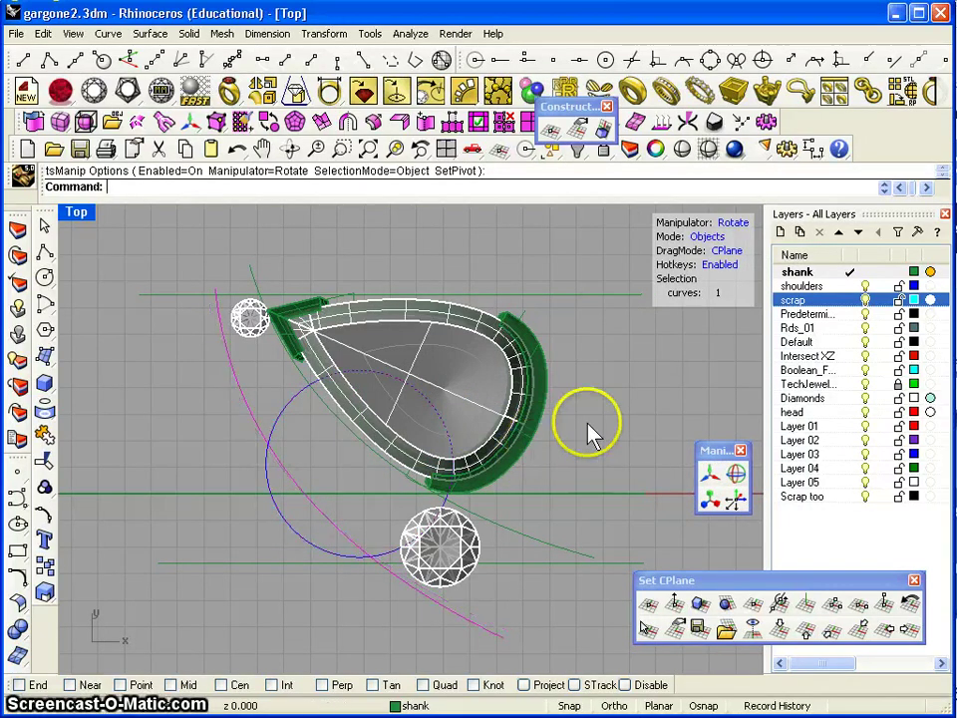
pyautogui.click(711, 475)
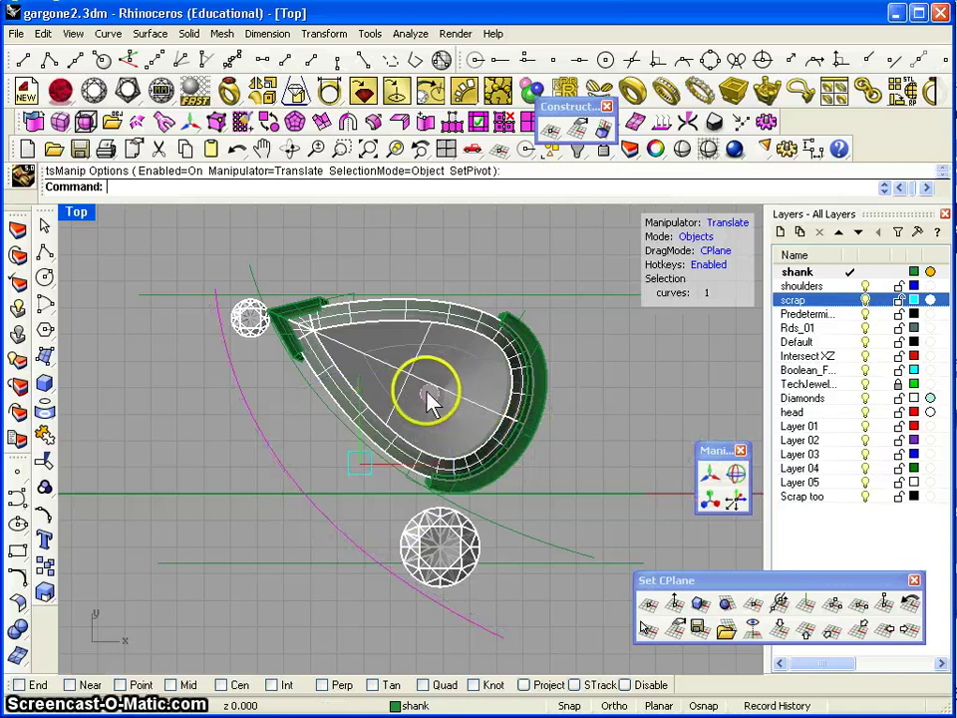
pyautogui.moveTo(427, 399); pyautogui.dragTo(431, 397)
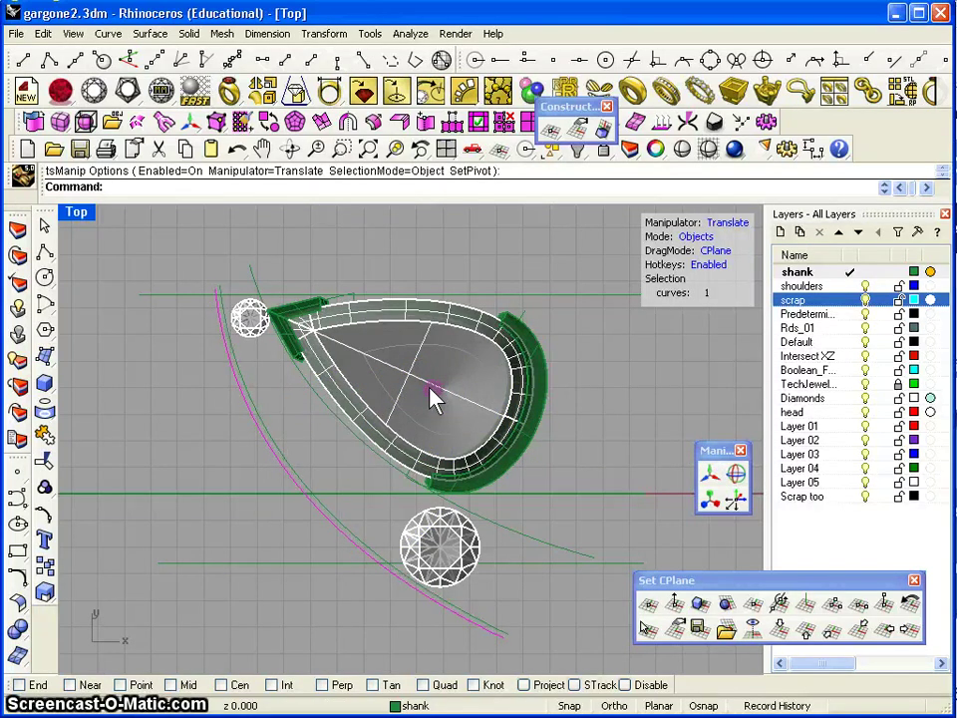
pyautogui.moveTo(430, 396); pyautogui.dragTo(427, 395)
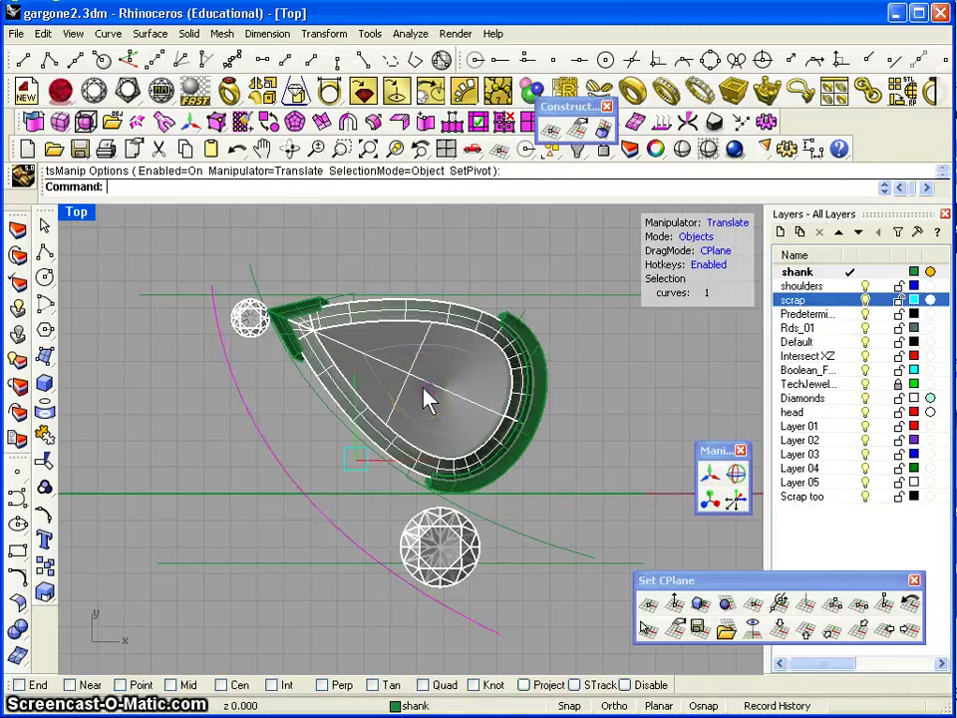
pyautogui.click(456, 431)
pyautogui.click(575, 458)
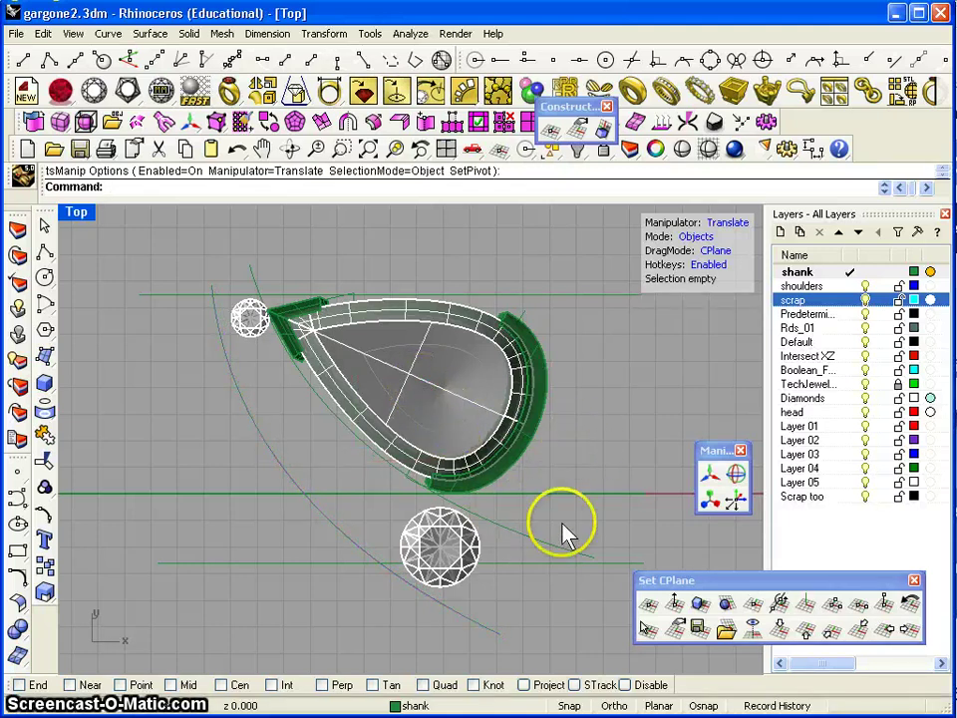
# Nudge the smaller diamond away from the setting's tip and adjust the larger diamond slightly so both sit between the two curves
pyautogui.click(250, 319)
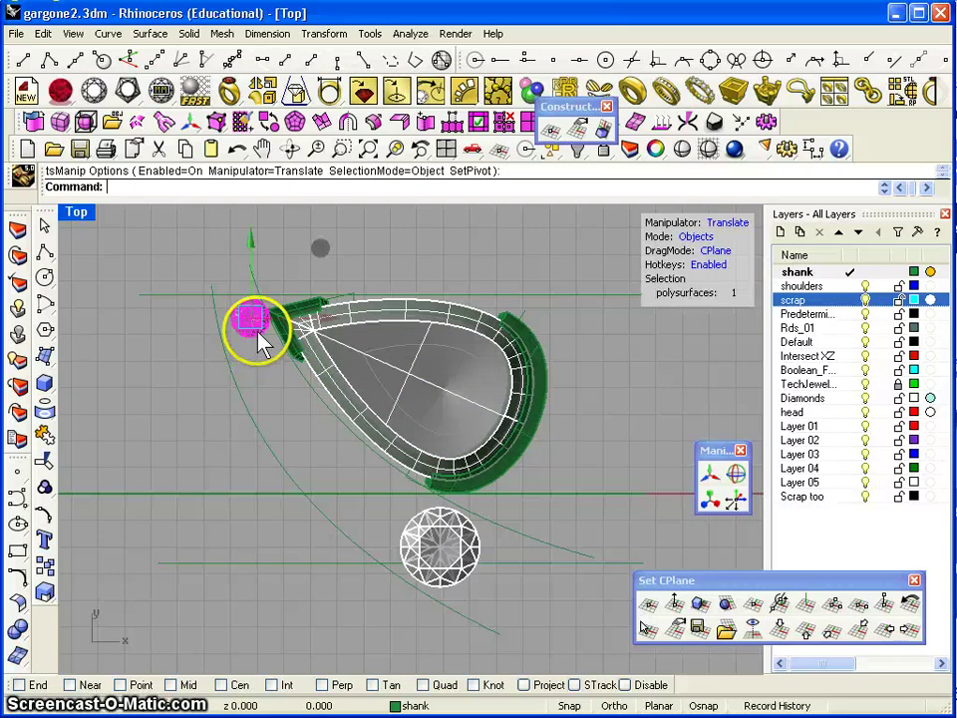
pyautogui.moveTo(324, 249); pyautogui.dragTo(319, 255)
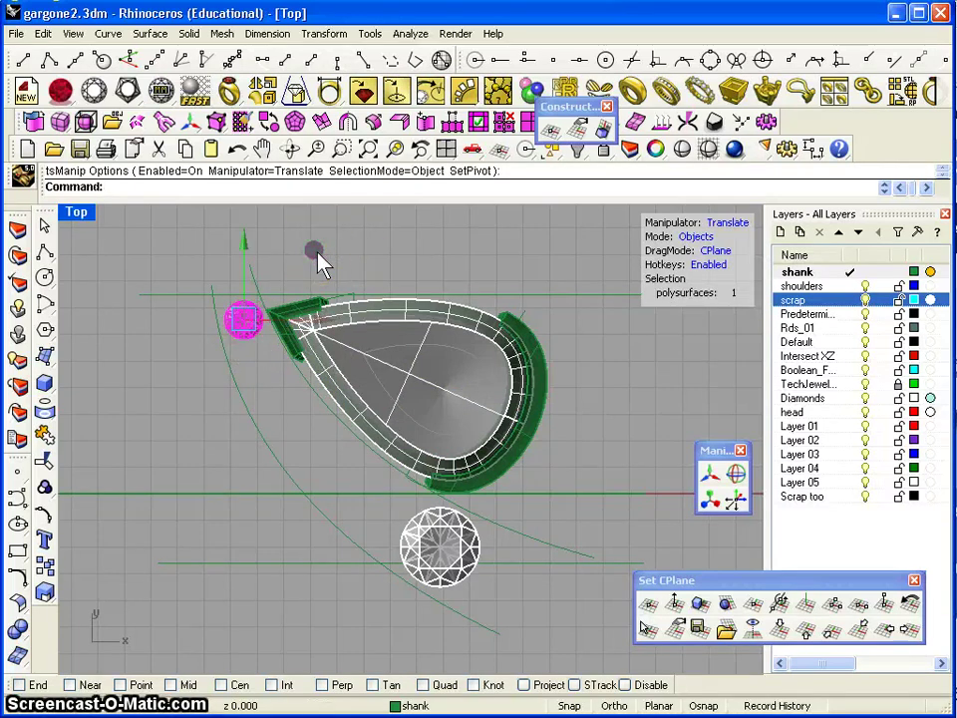
pyautogui.click(429, 583)
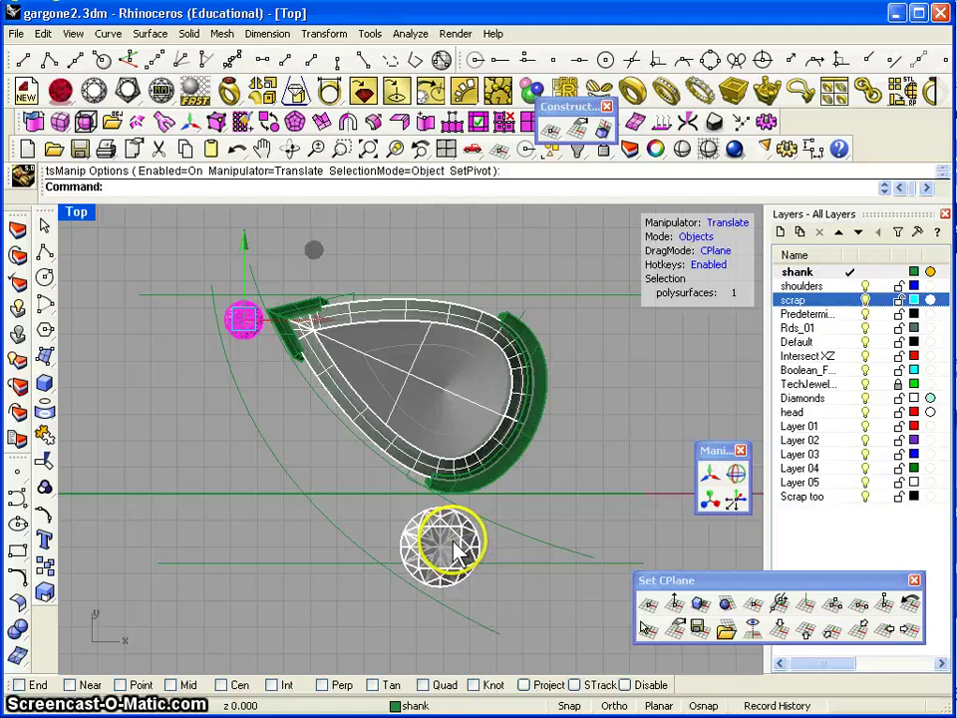
pyautogui.click(453, 552)
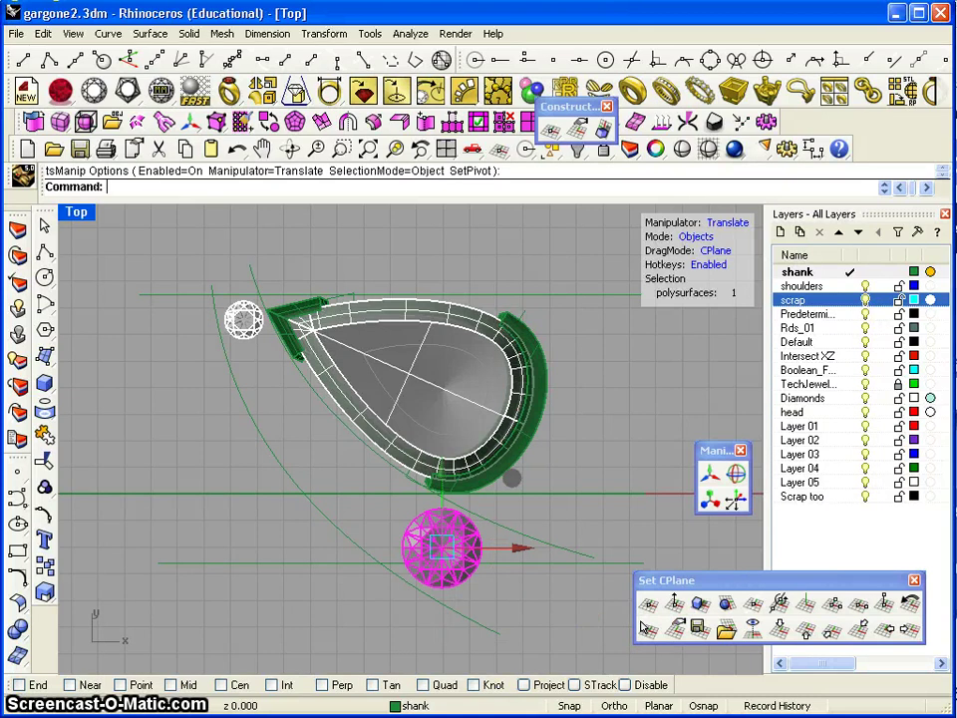
# Bring up the rough sketch in the picture viewer and place it beside the model to compare the gem-set bands
pyautogui.hotkey('alt', 'Tab')
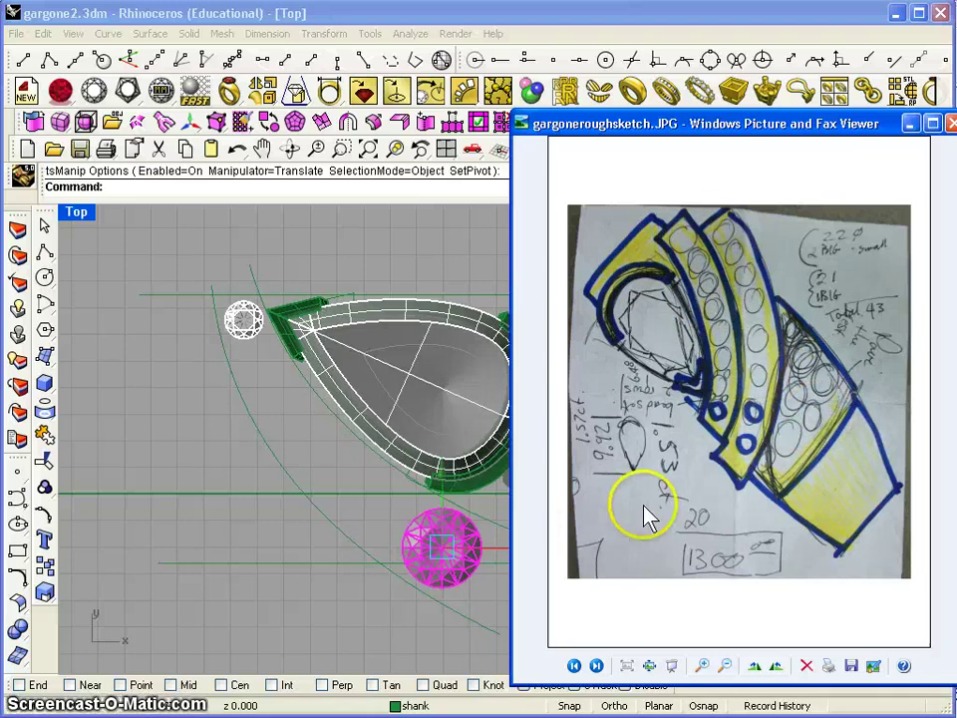
pyautogui.moveTo(766, 155); pyautogui.dragTo(859, 134)
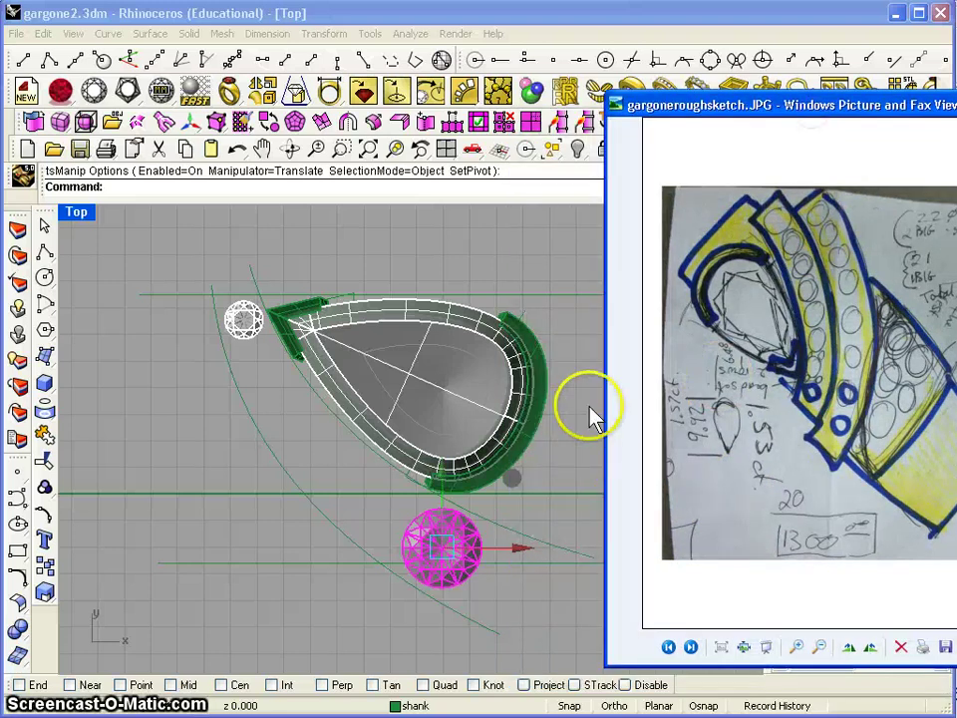